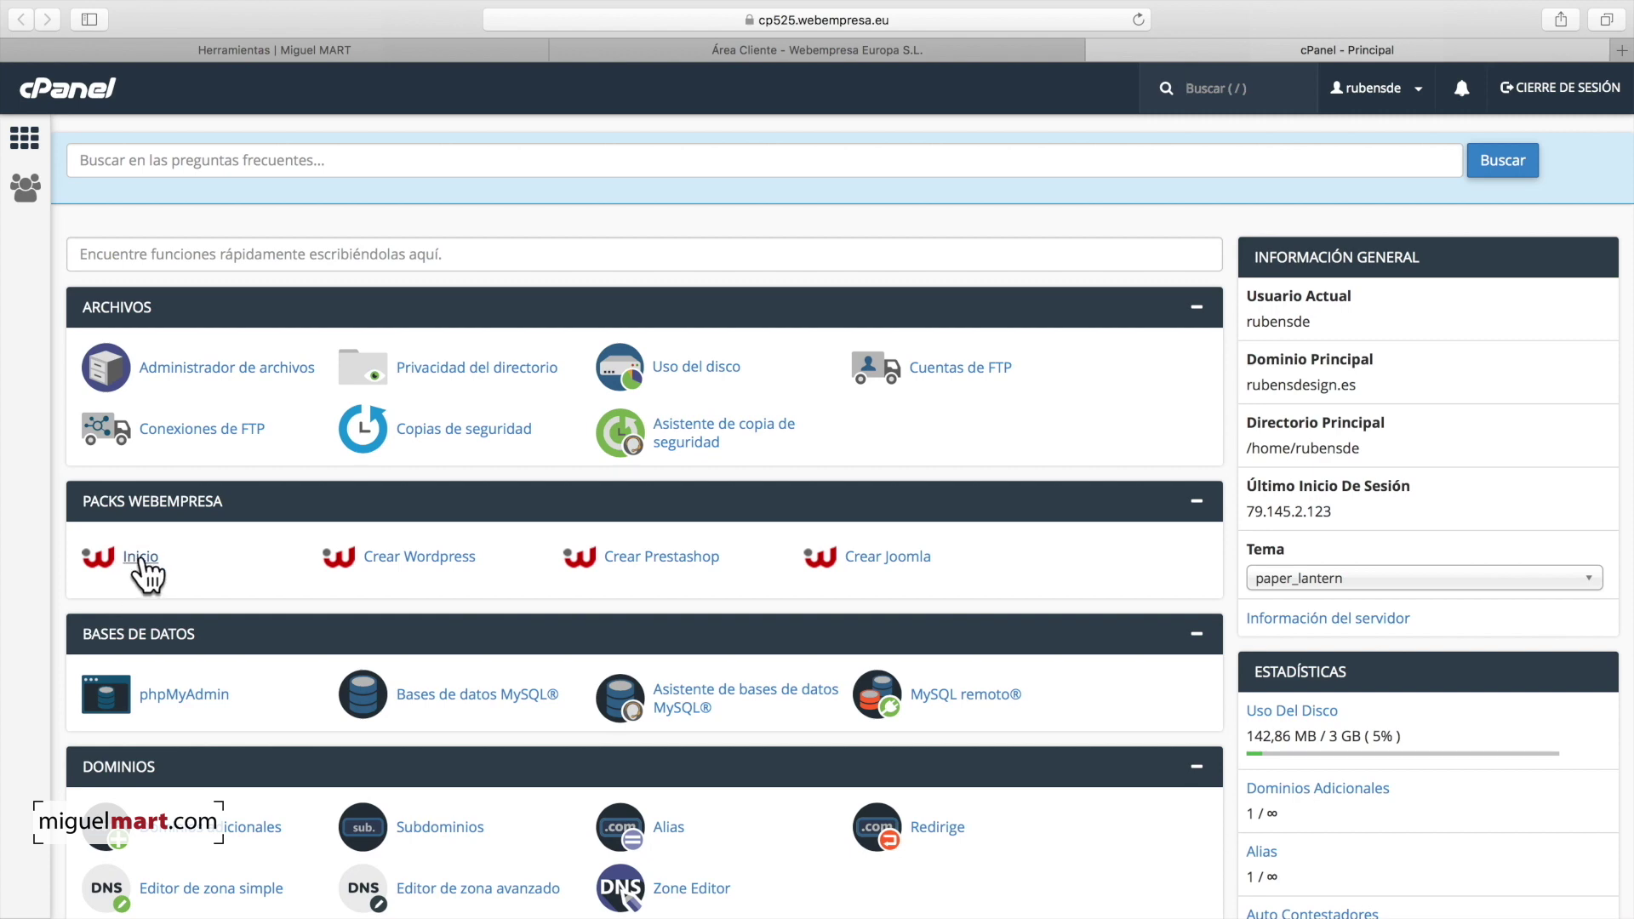
Step: Open the Packs WordPress catalogue from Inicio under Packs Webempresa
{"action": "left_click", "coordinate": [138, 558]}
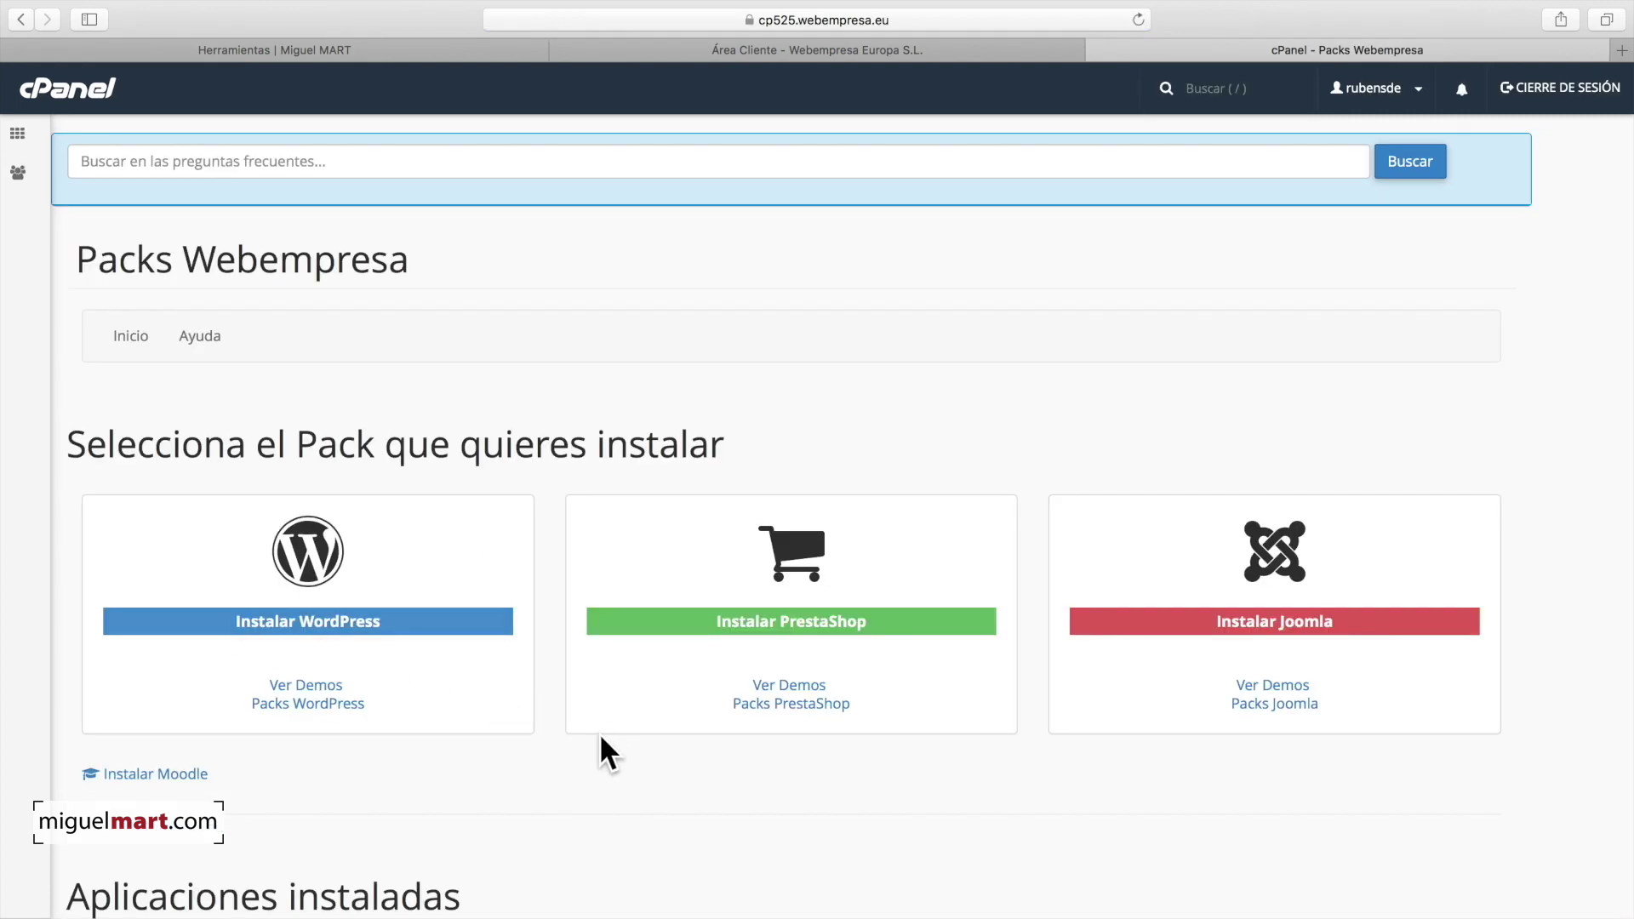
{"action": "scroll", "coordinate": [598, 738], "scroll_direction": "down", "scroll_amount": 5}
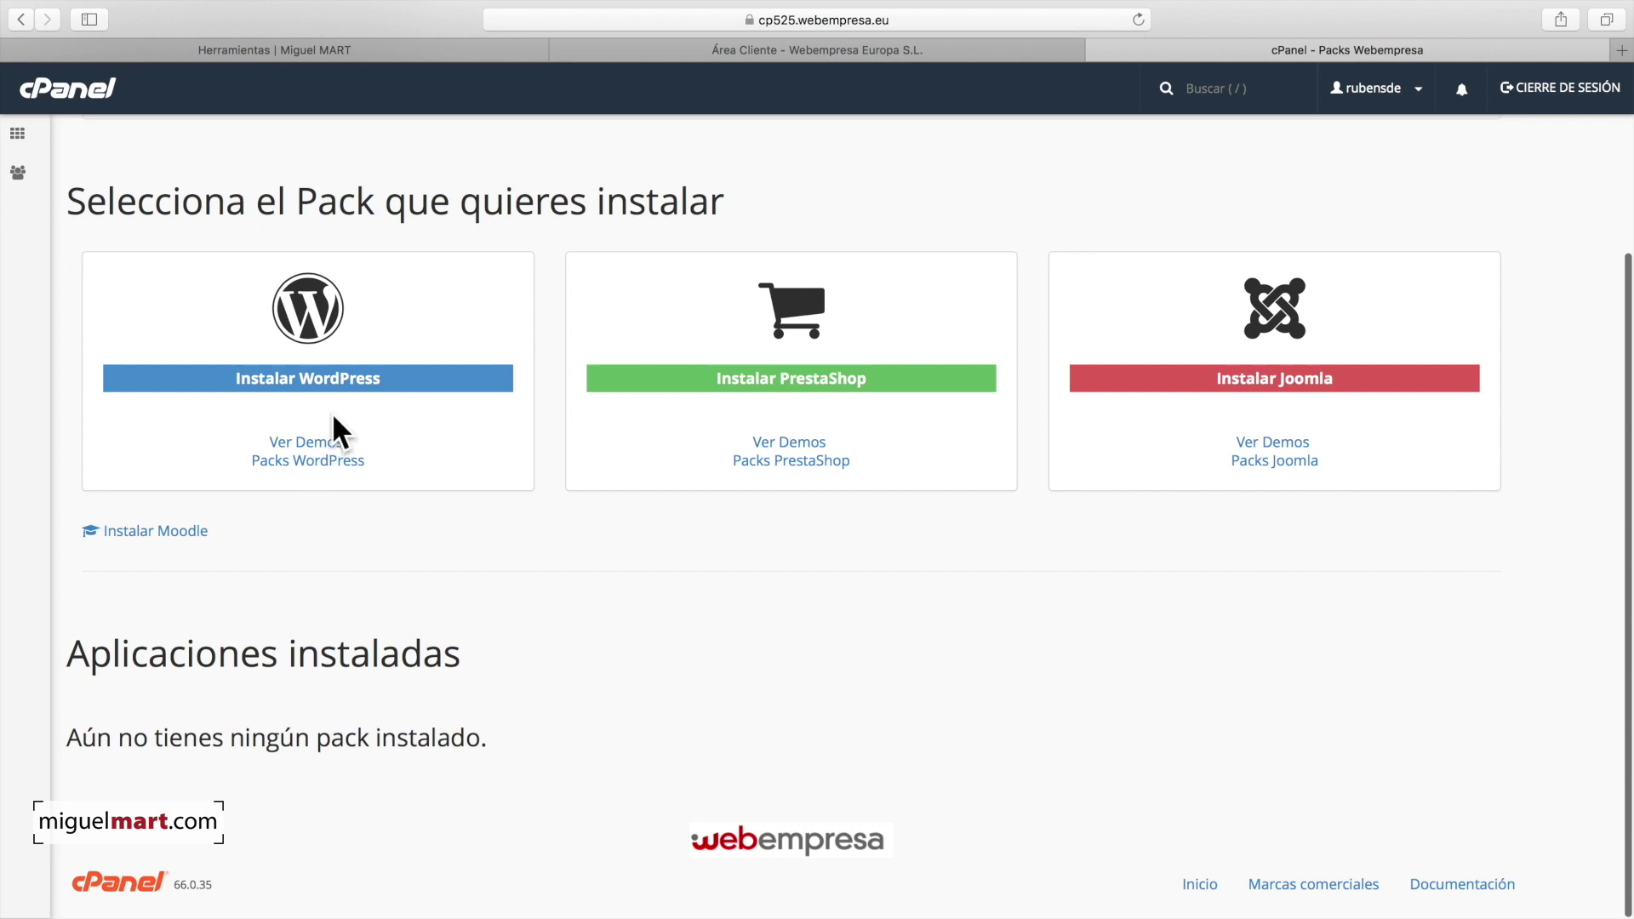
{"action": "left_click", "coordinate": [303, 378]}
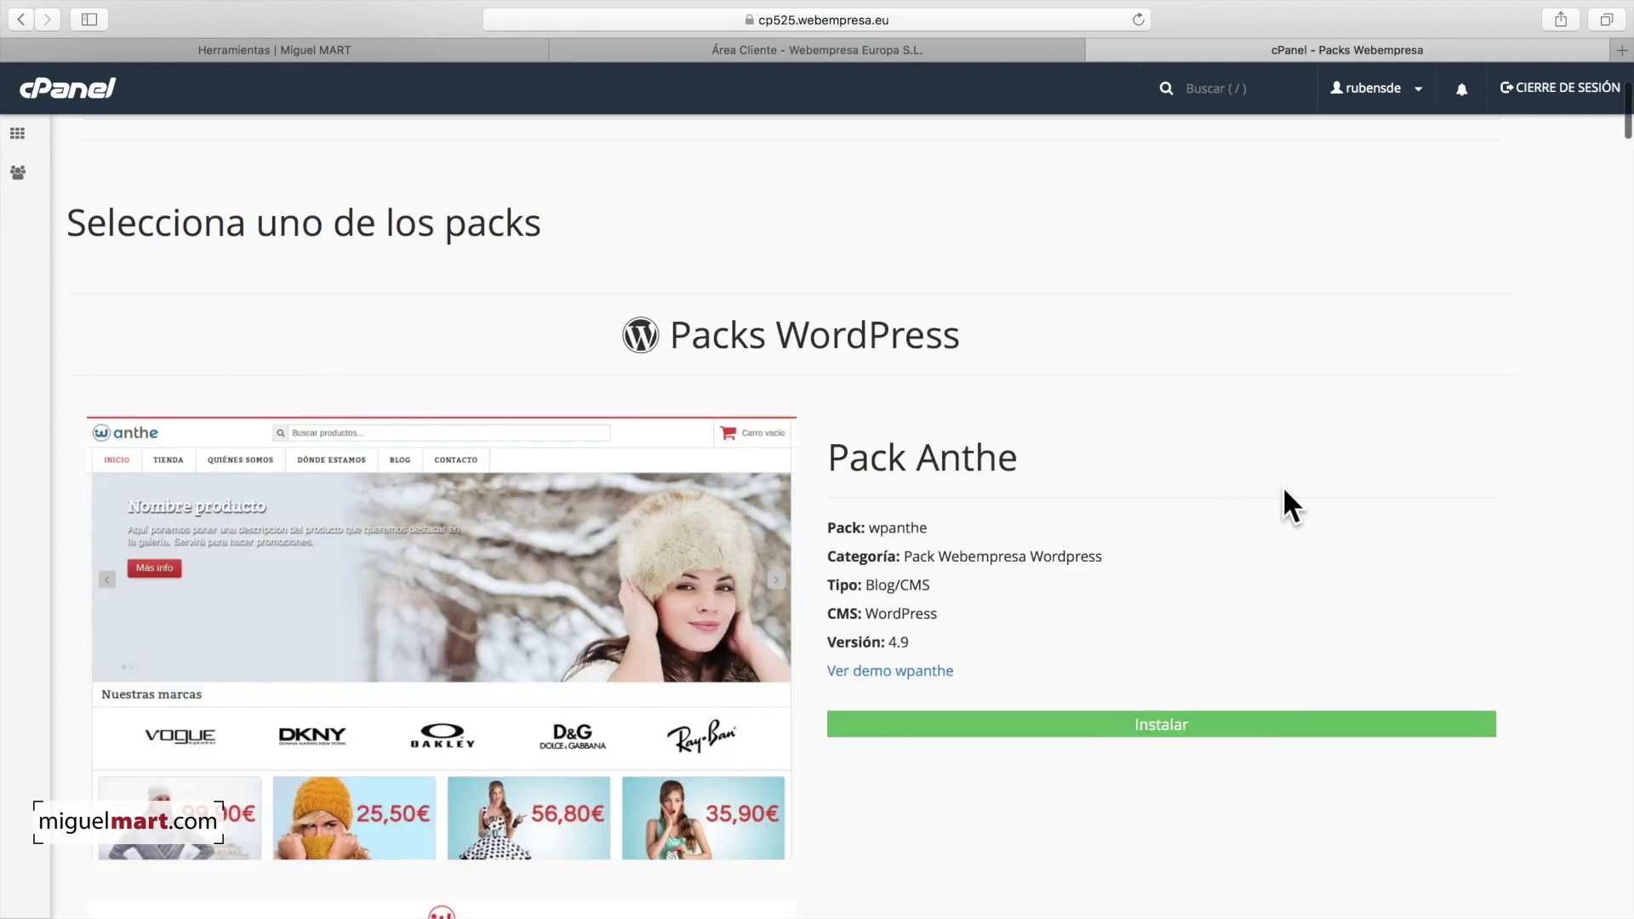
Step: Scroll through the WordPress 4.9 packs to the basic Pack Wordpress (wpwordpress)
{"action": "scroll", "coordinate": [1273, 511], "scroll_direction": "down", "scroll_amount": 2}
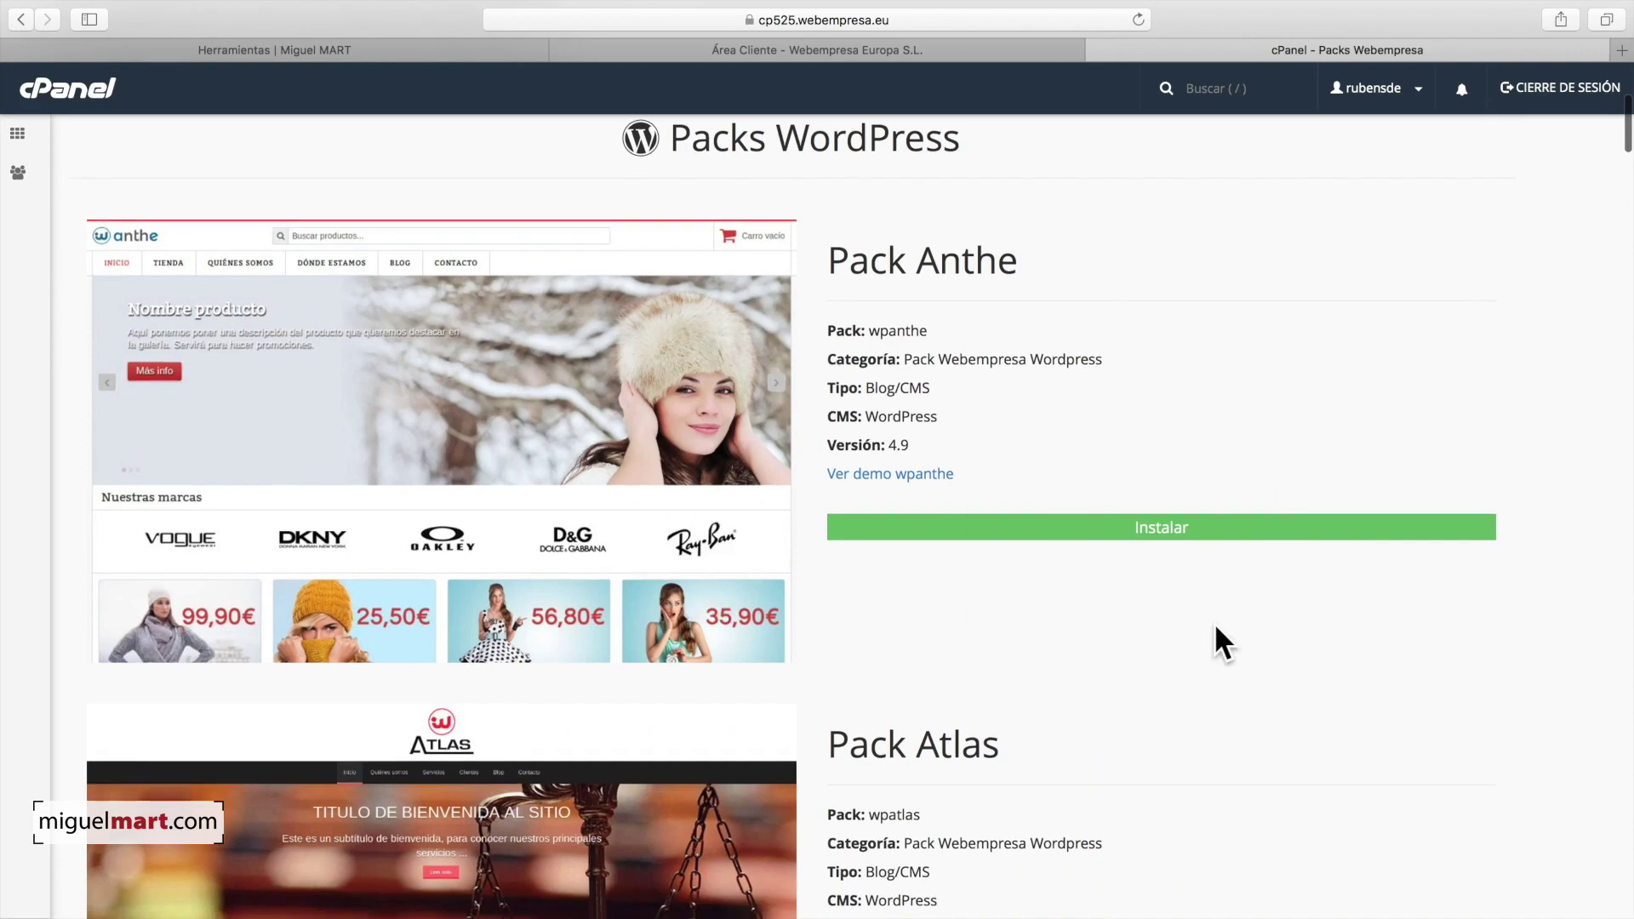
{"action": "scroll", "coordinate": [1213, 638], "scroll_direction": "down", "scroll_amount": 4}
{"action": "scroll", "coordinate": [1297, 628], "scroll_direction": "down", "scroll_amount": 3}
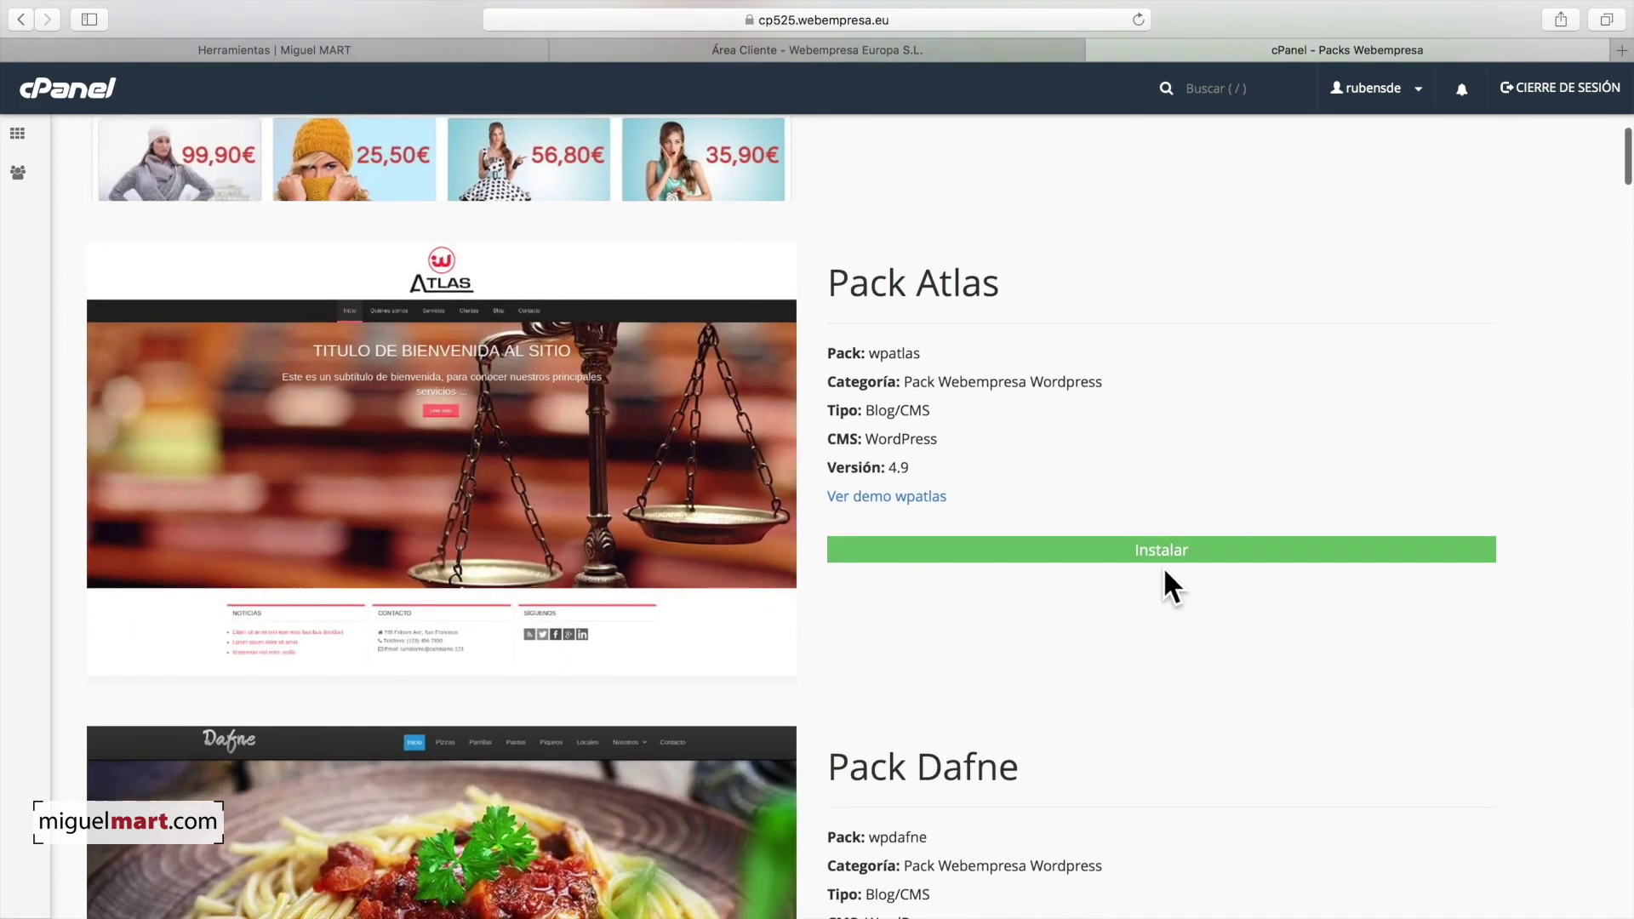
{"action": "scroll", "coordinate": [982, 528], "scroll_direction": "down", "scroll_amount": 15}
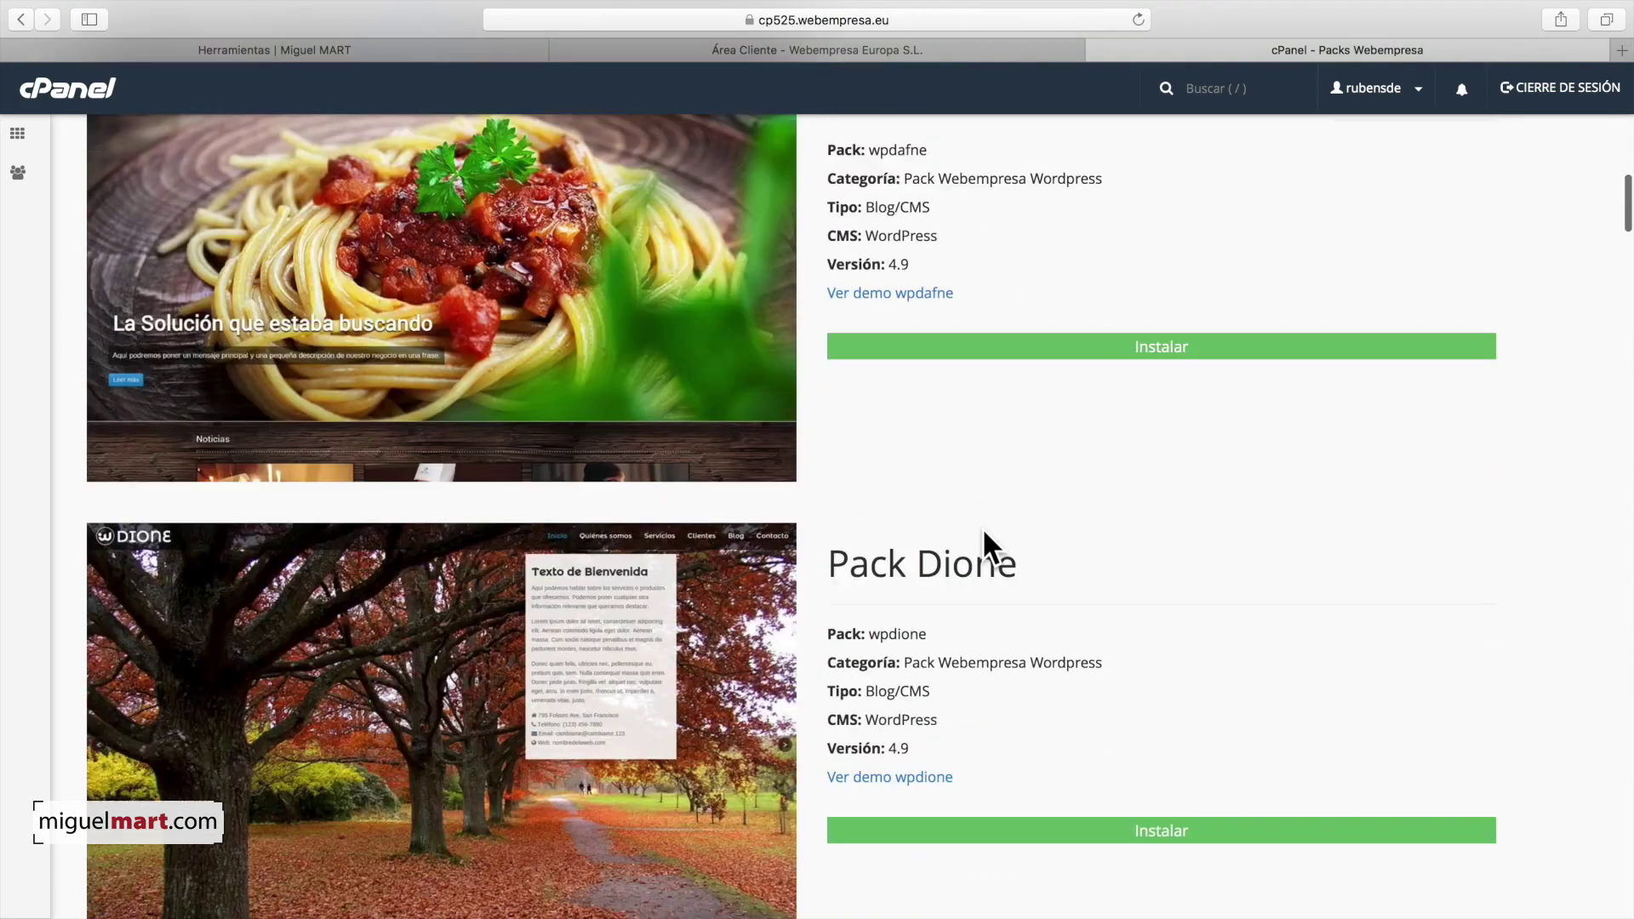
{"action": "scroll", "coordinate": [1060, 540], "scroll_direction": "down", "scroll_amount": 14}
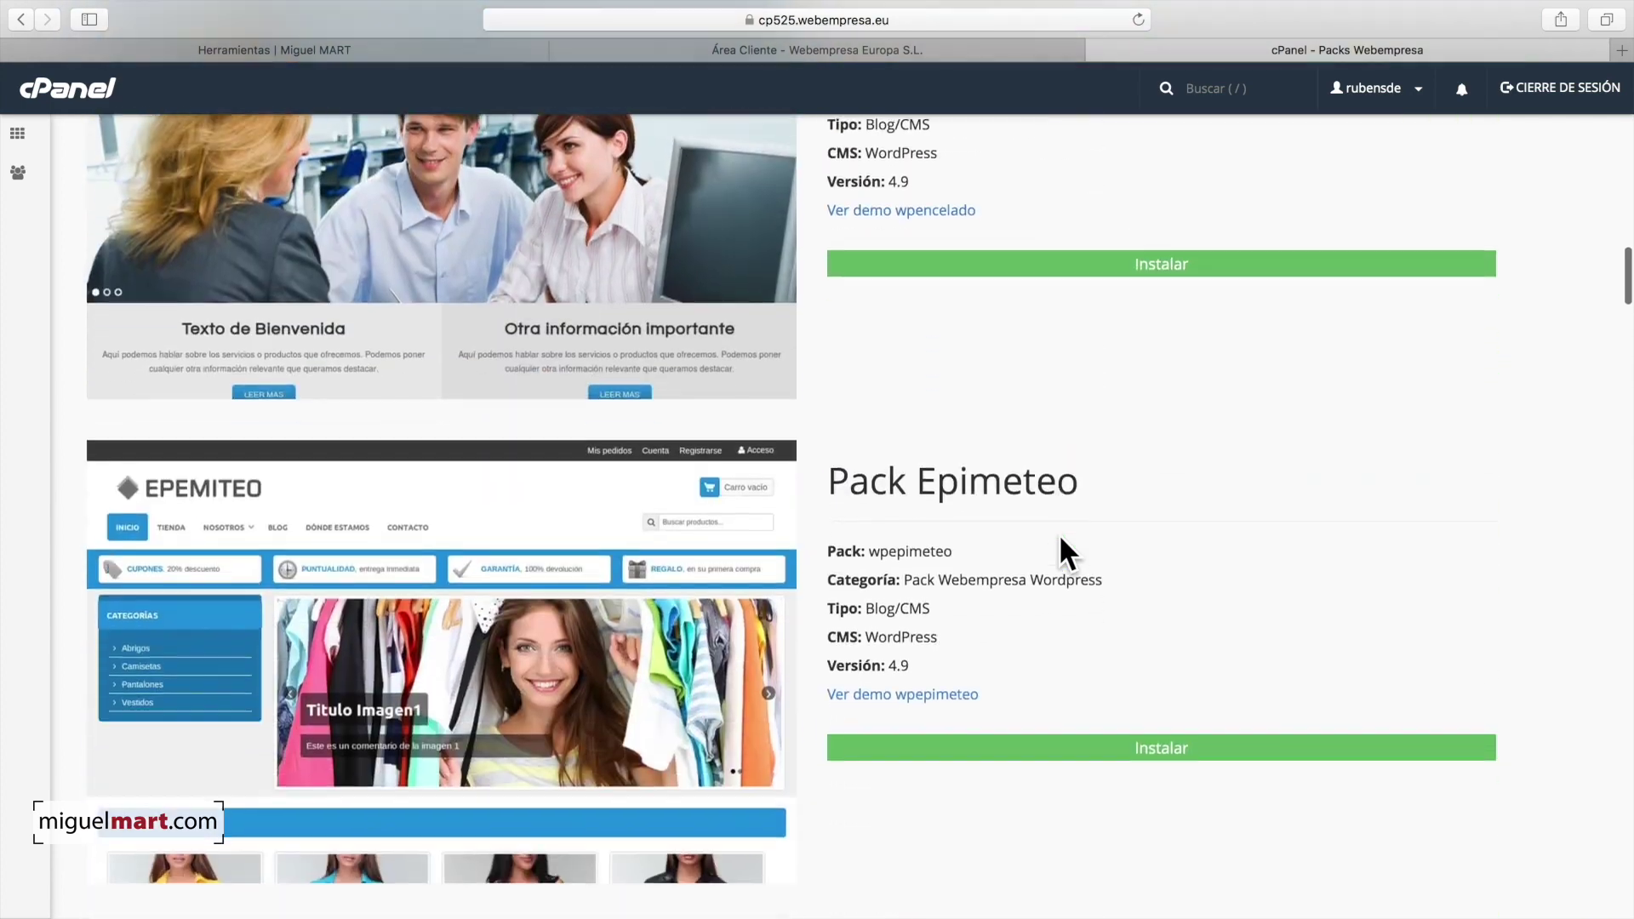
{"action": "scroll", "coordinate": [1060, 540], "scroll_direction": "down", "scroll_amount": 19}
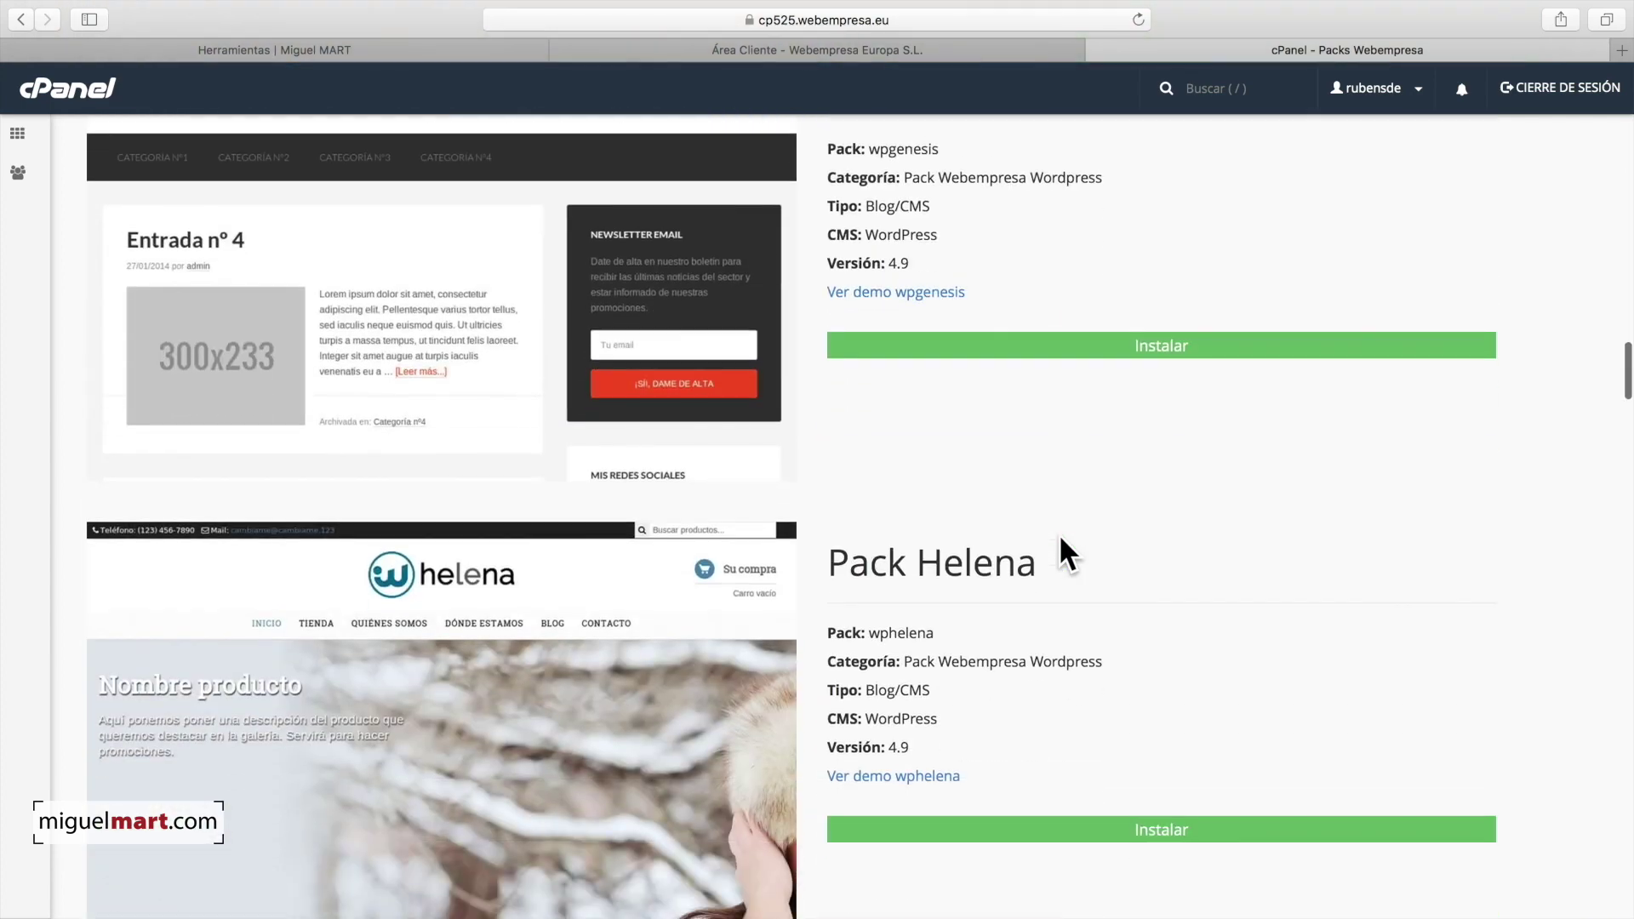
{"action": "scroll", "coordinate": [1064, 555], "scroll_direction": "down", "scroll_amount": 14}
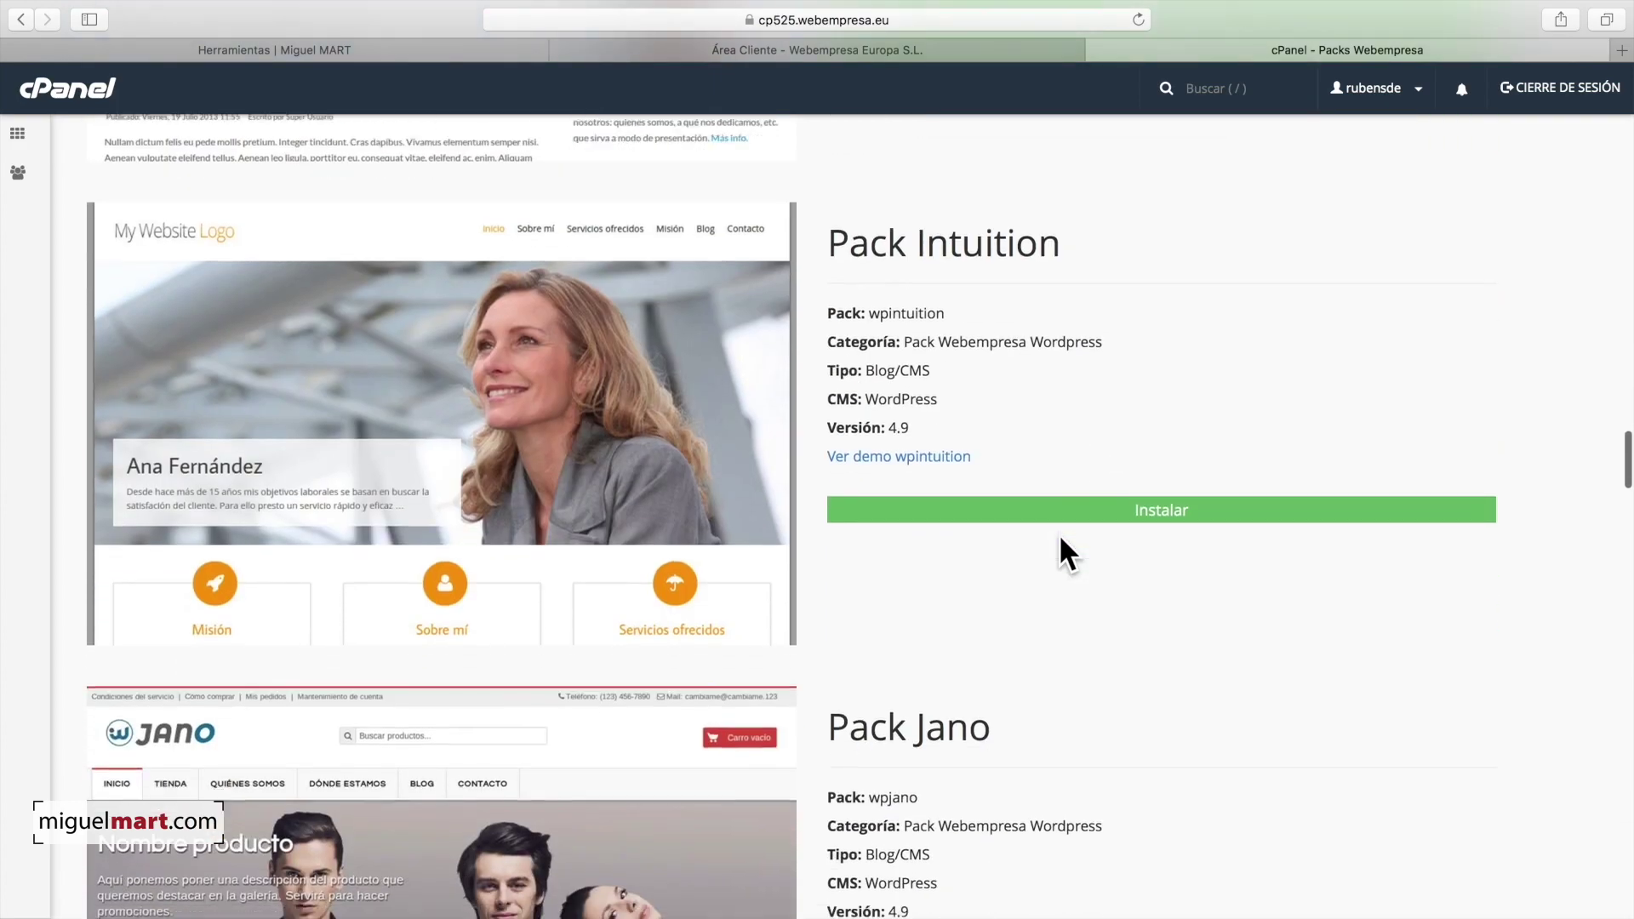
{"action": "scroll", "coordinate": [1063, 554], "scroll_direction": "down", "scroll_amount": 19}
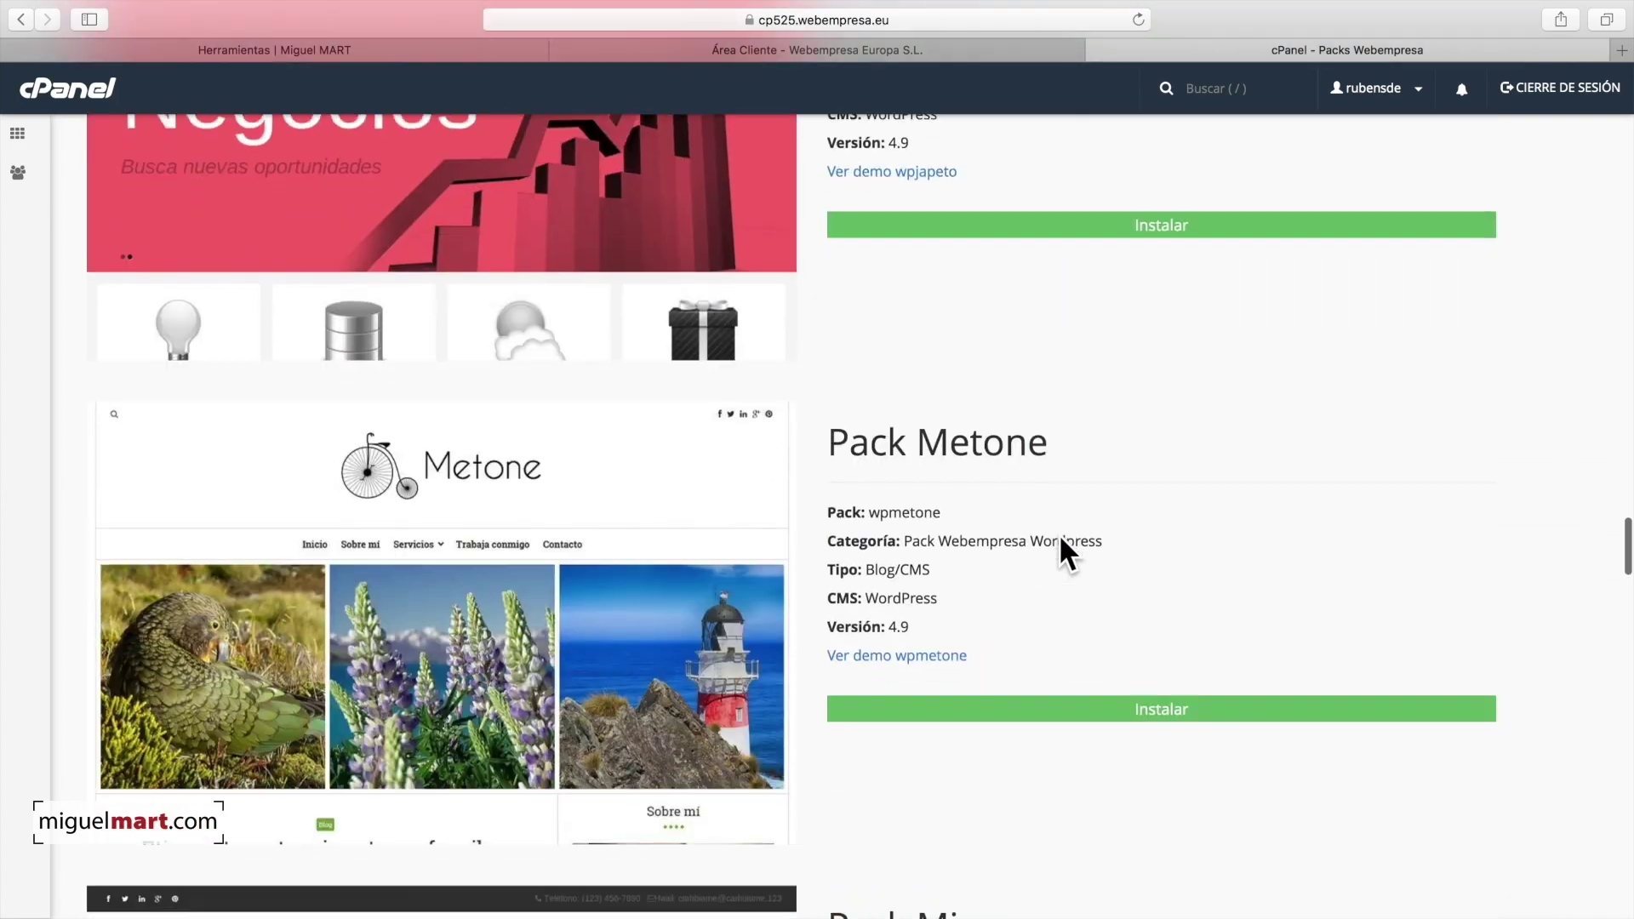
{"action": "scroll", "coordinate": [1060, 540], "scroll_direction": "down", "scroll_amount": 19}
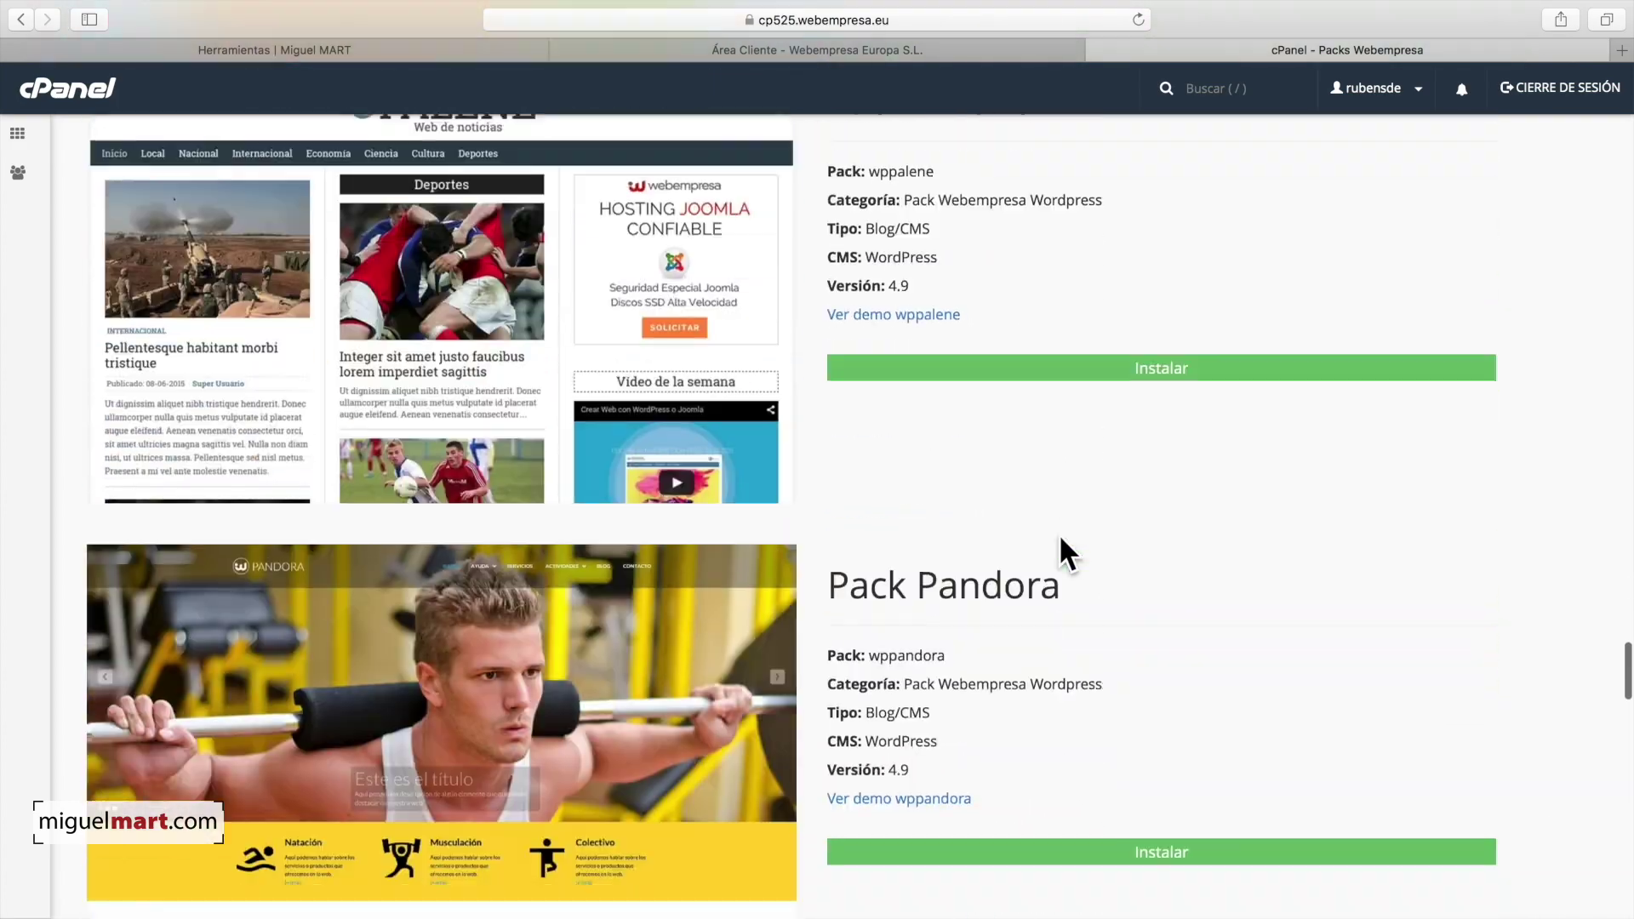
{"action": "scroll", "coordinate": [1166, 551], "scroll_direction": "down", "scroll_amount": 15}
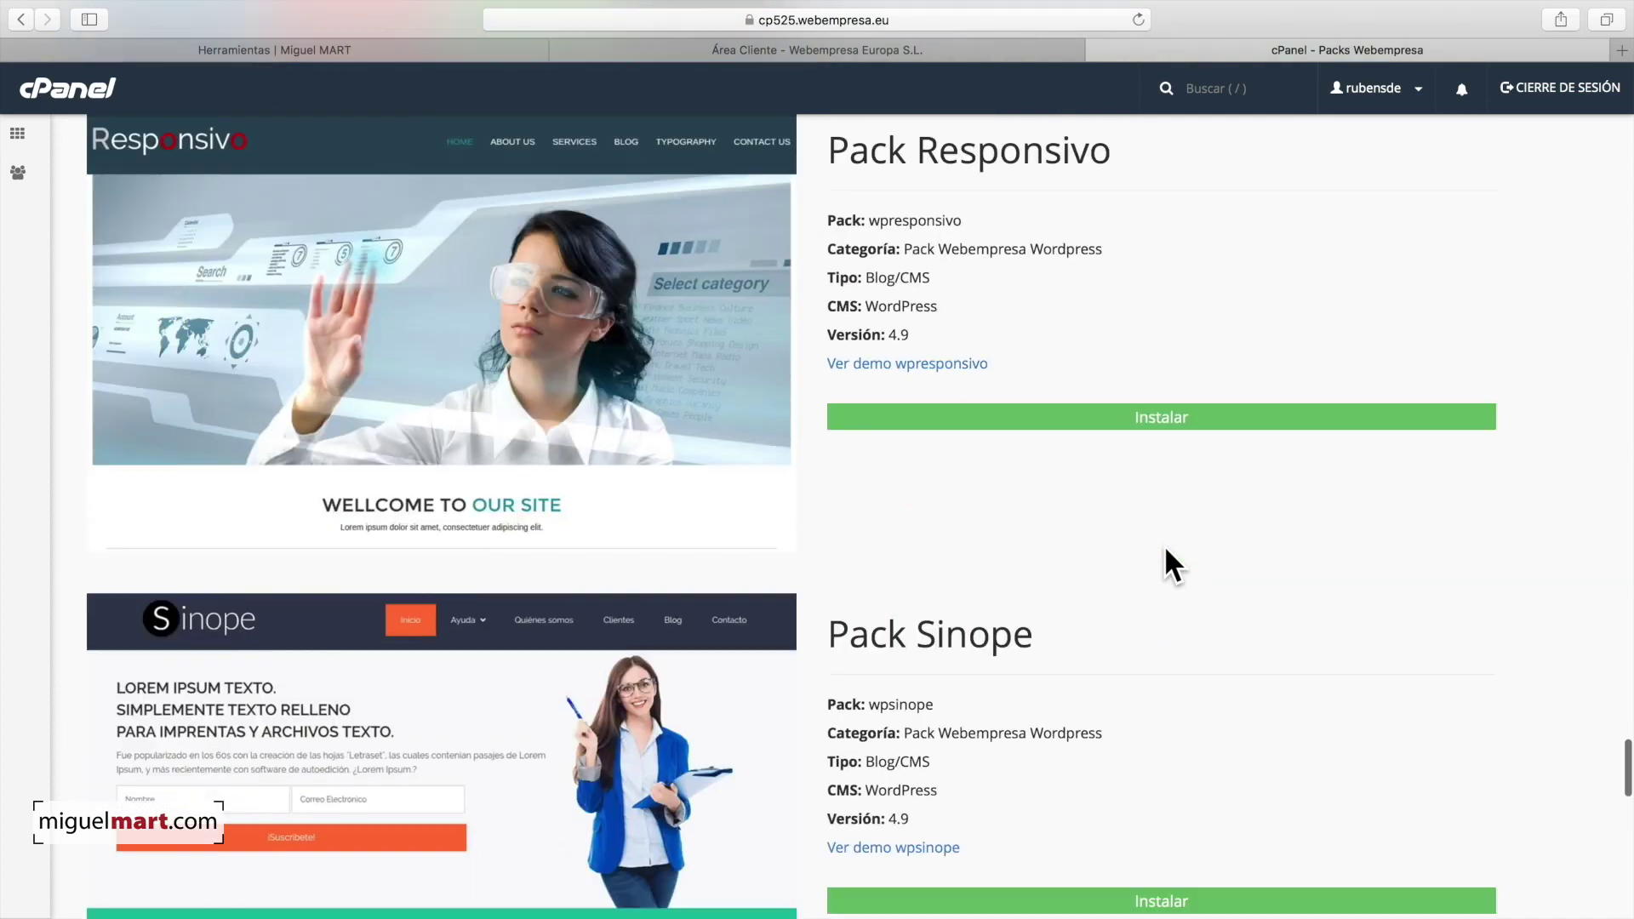
{"action": "scroll", "coordinate": [1164, 549], "scroll_direction": "down", "scroll_amount": 14}
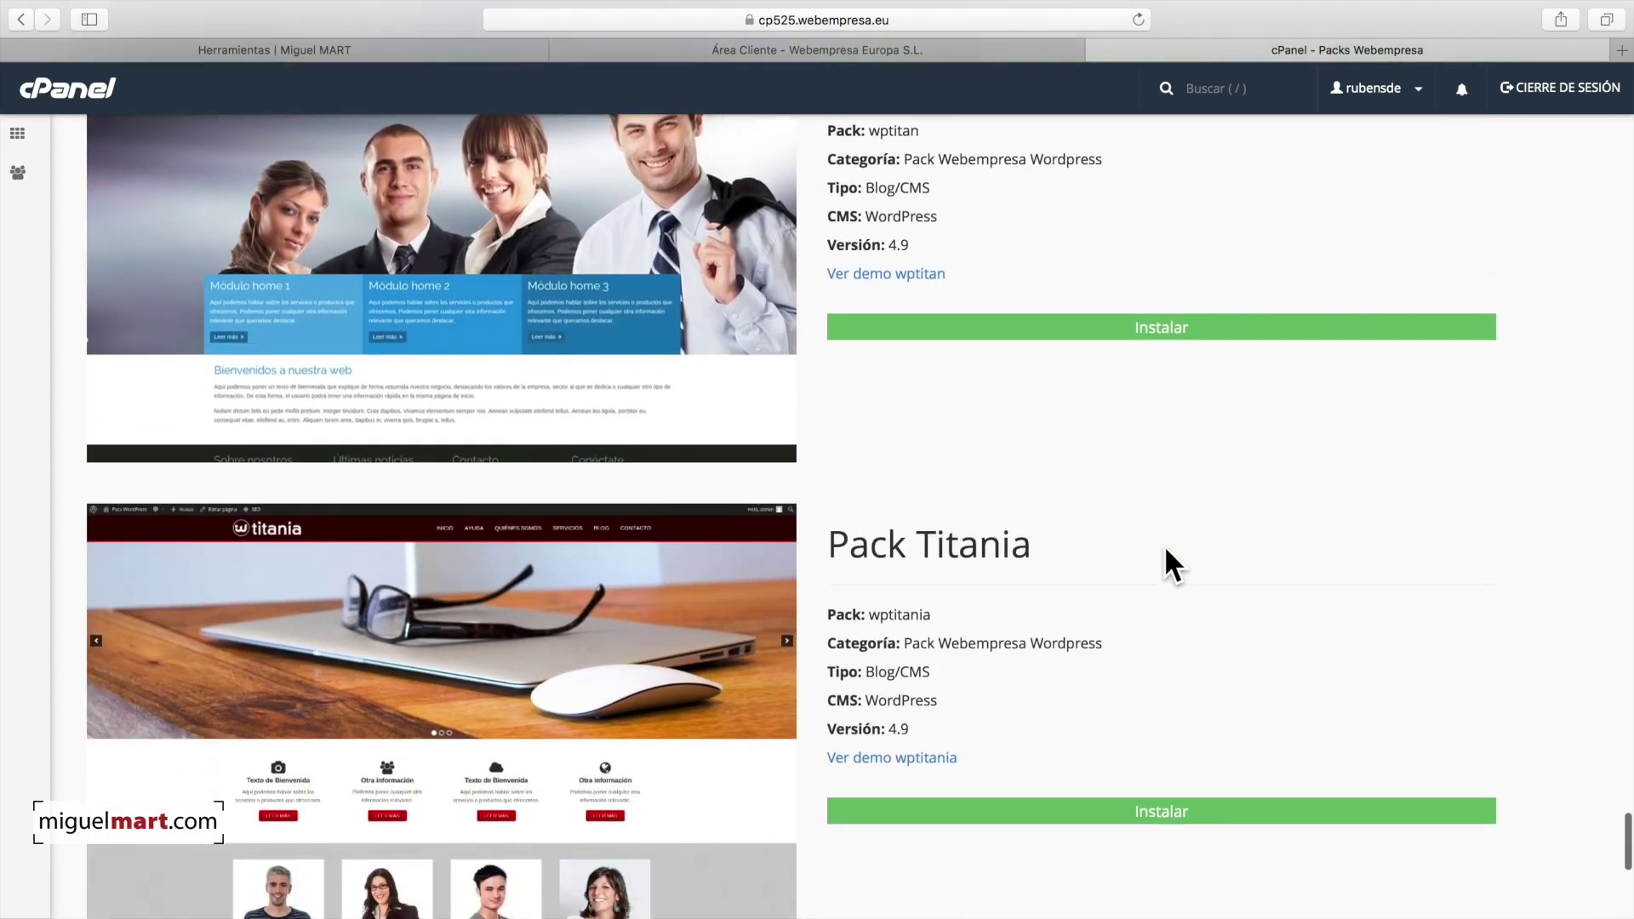
{"action": "scroll", "coordinate": [1170, 563], "scroll_direction": "down", "scroll_amount": 2}
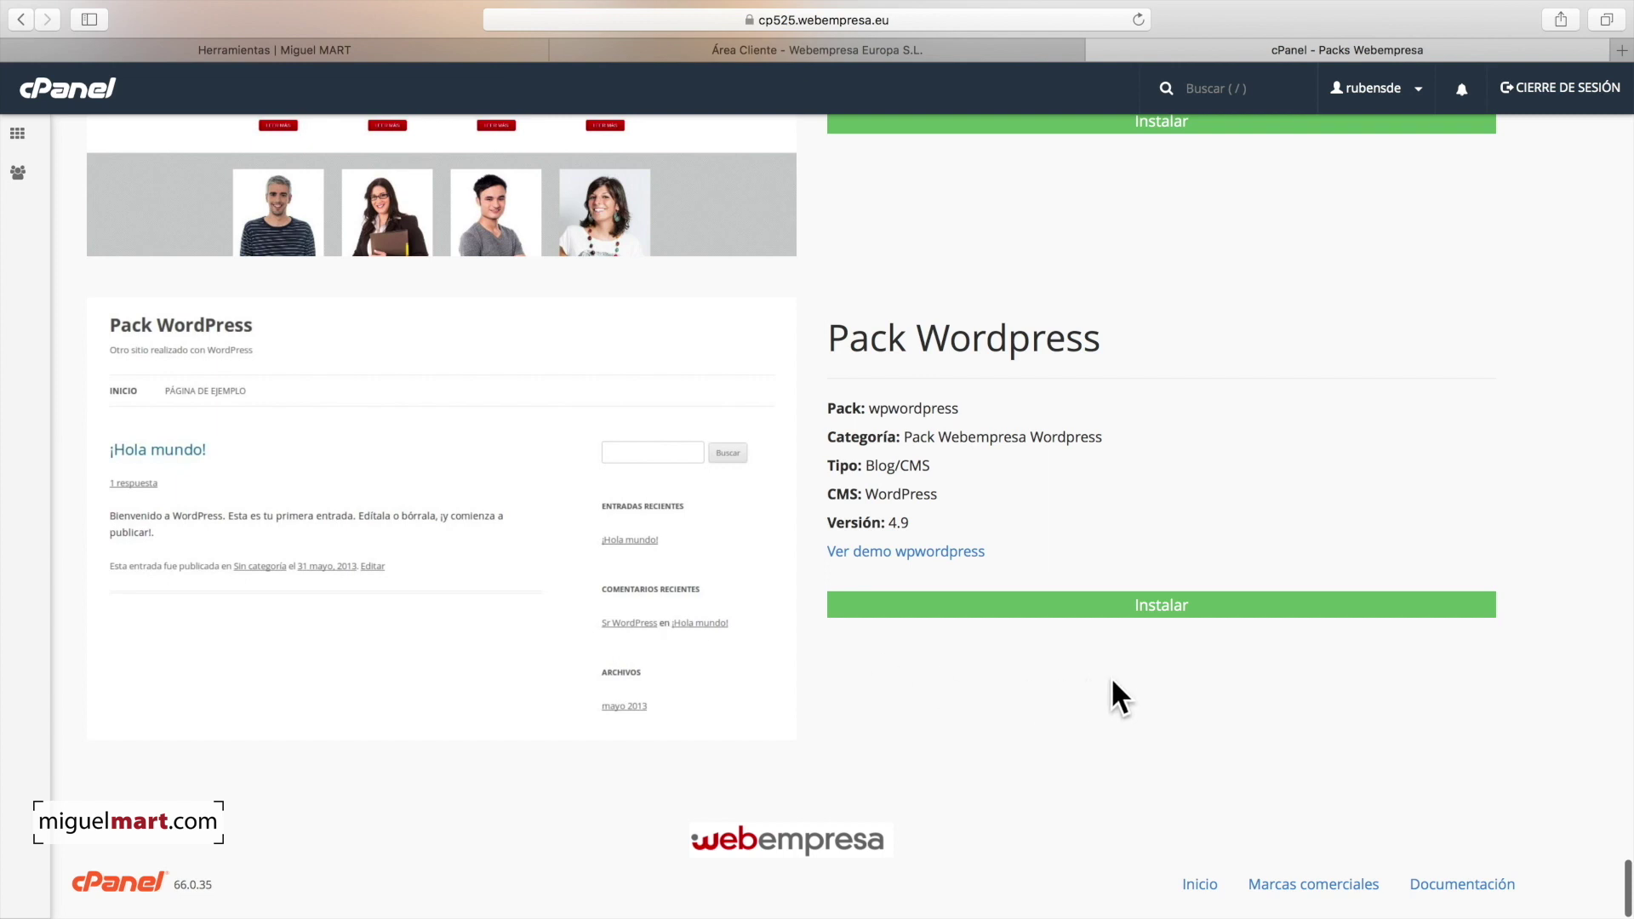
Step: Start installing the plain Pack Wordpress and name the site 'Mi Web'
{"action": "left_click", "coordinate": [1156, 609]}
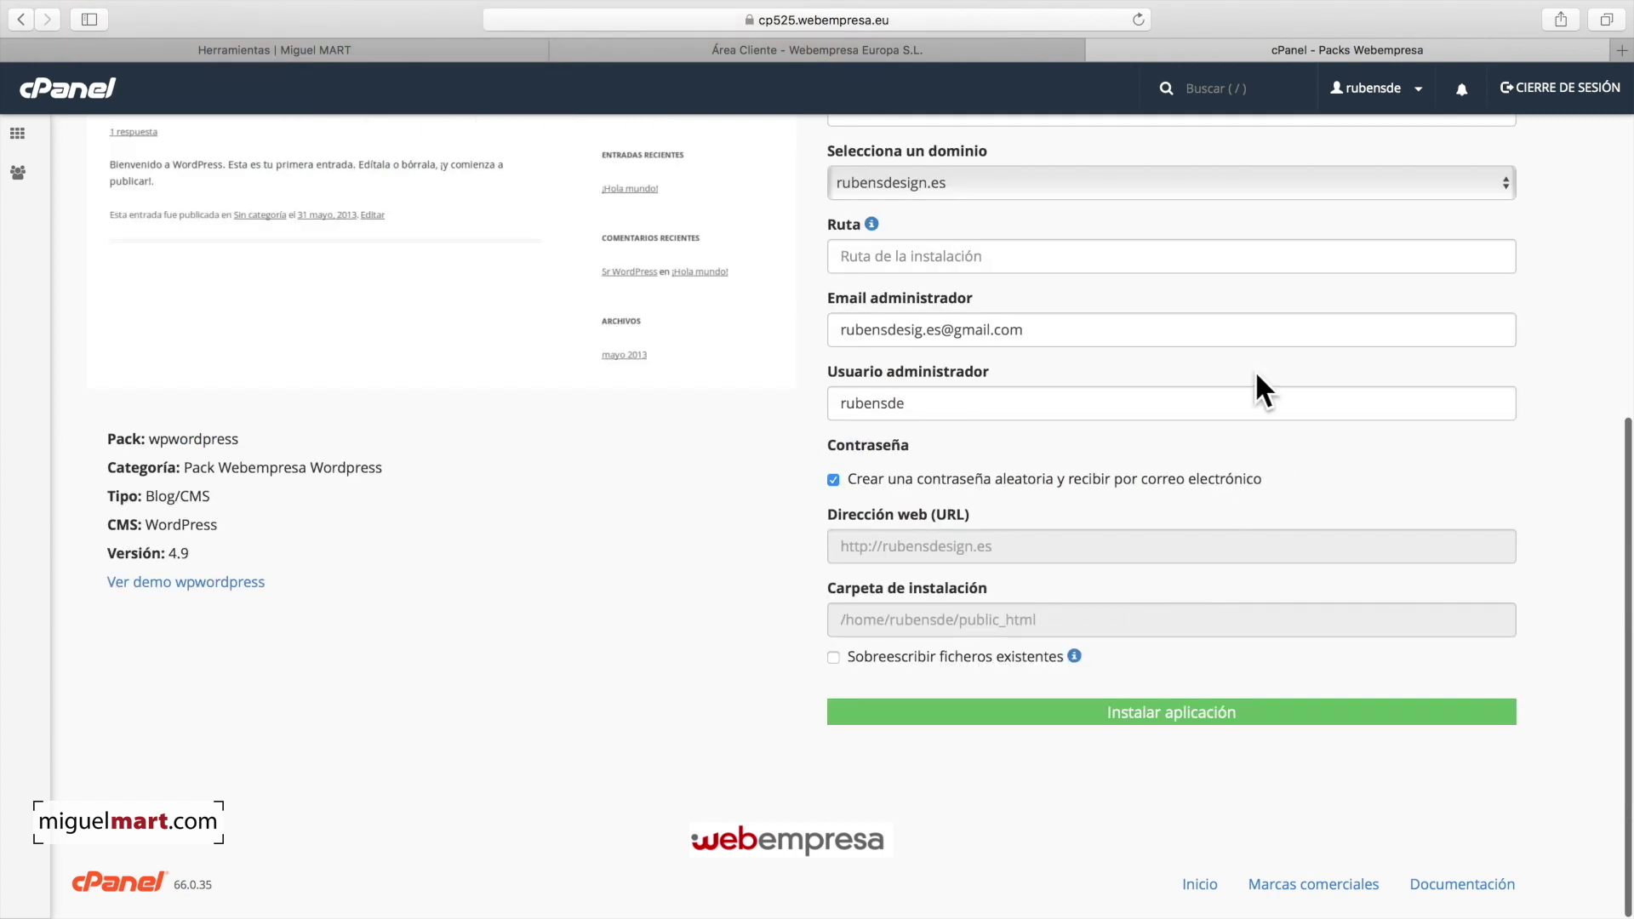
{"action": "scroll", "coordinate": [1003, 202], "scroll_direction": "up", "scroll_amount": 5}
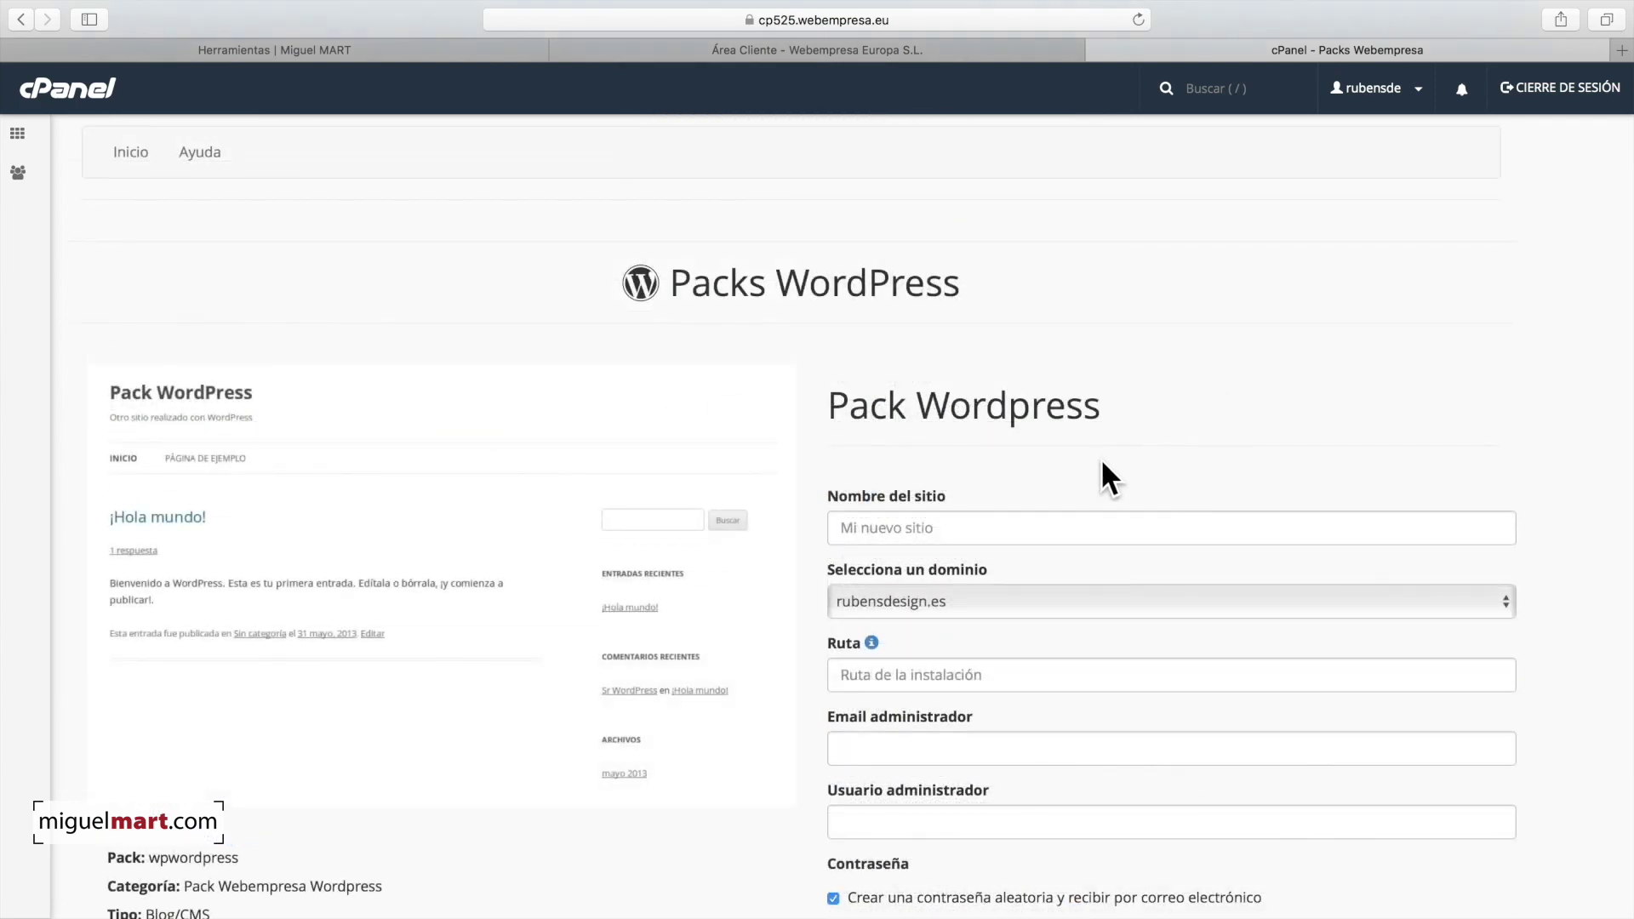
{"action": "scroll", "coordinate": [842, 528], "scroll_direction": "down", "scroll_amount": 1}
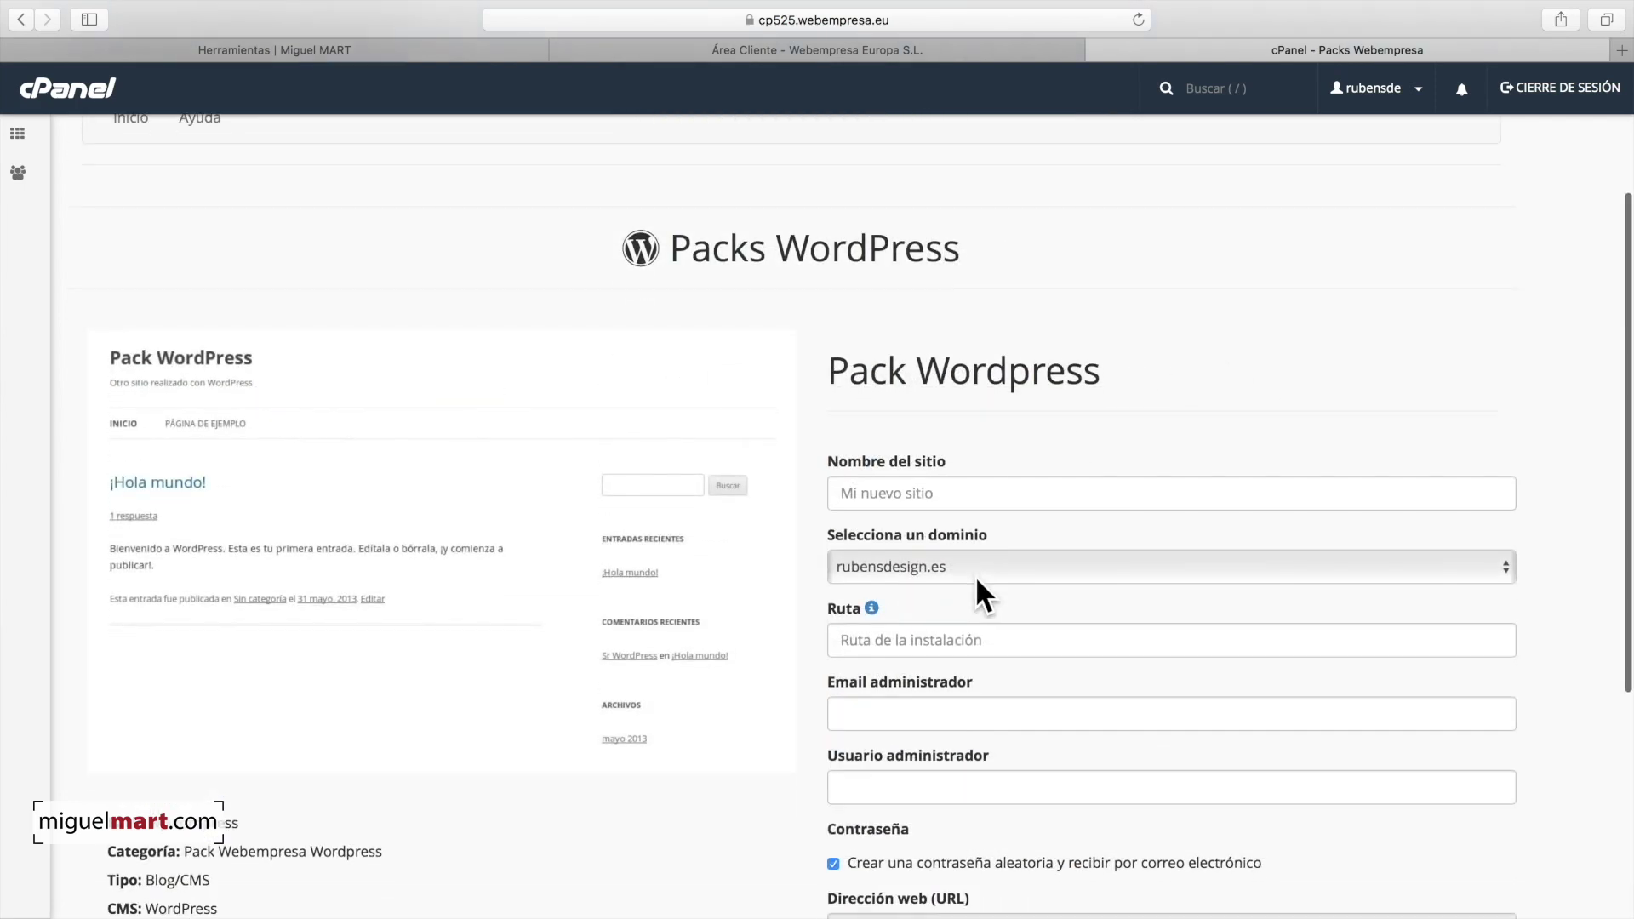
{"action": "left_click", "coordinate": [904, 507]}
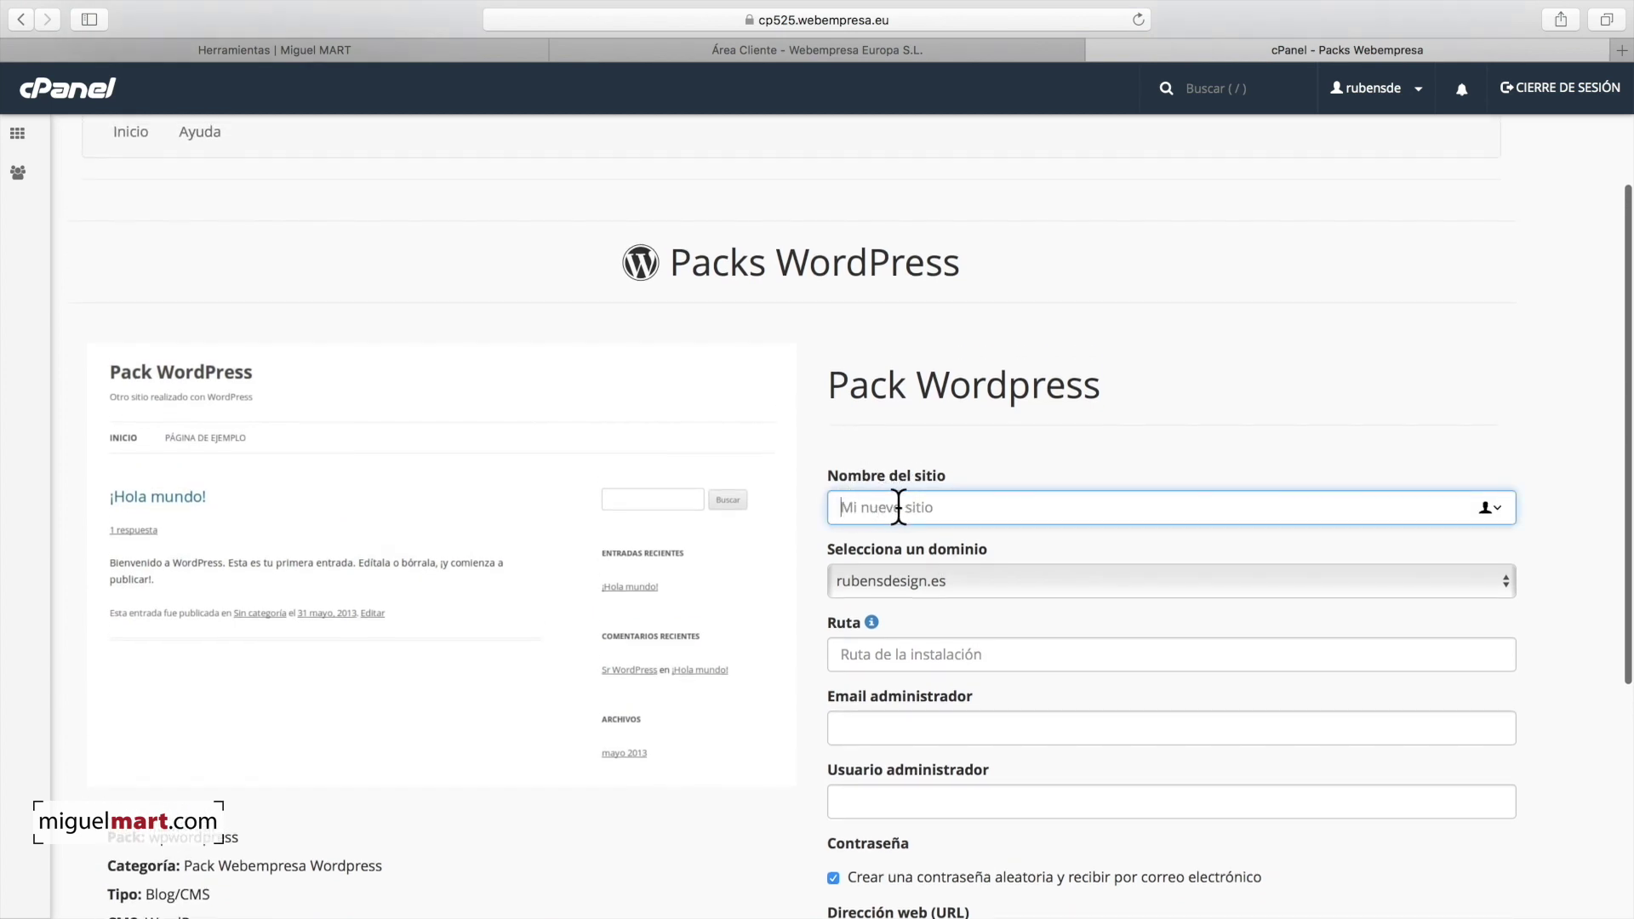
{"action": "type", "text": "Mi Web"}
{"action": "scroll", "coordinate": [987, 511], "scroll_direction": "down", "scroll_amount": 3}
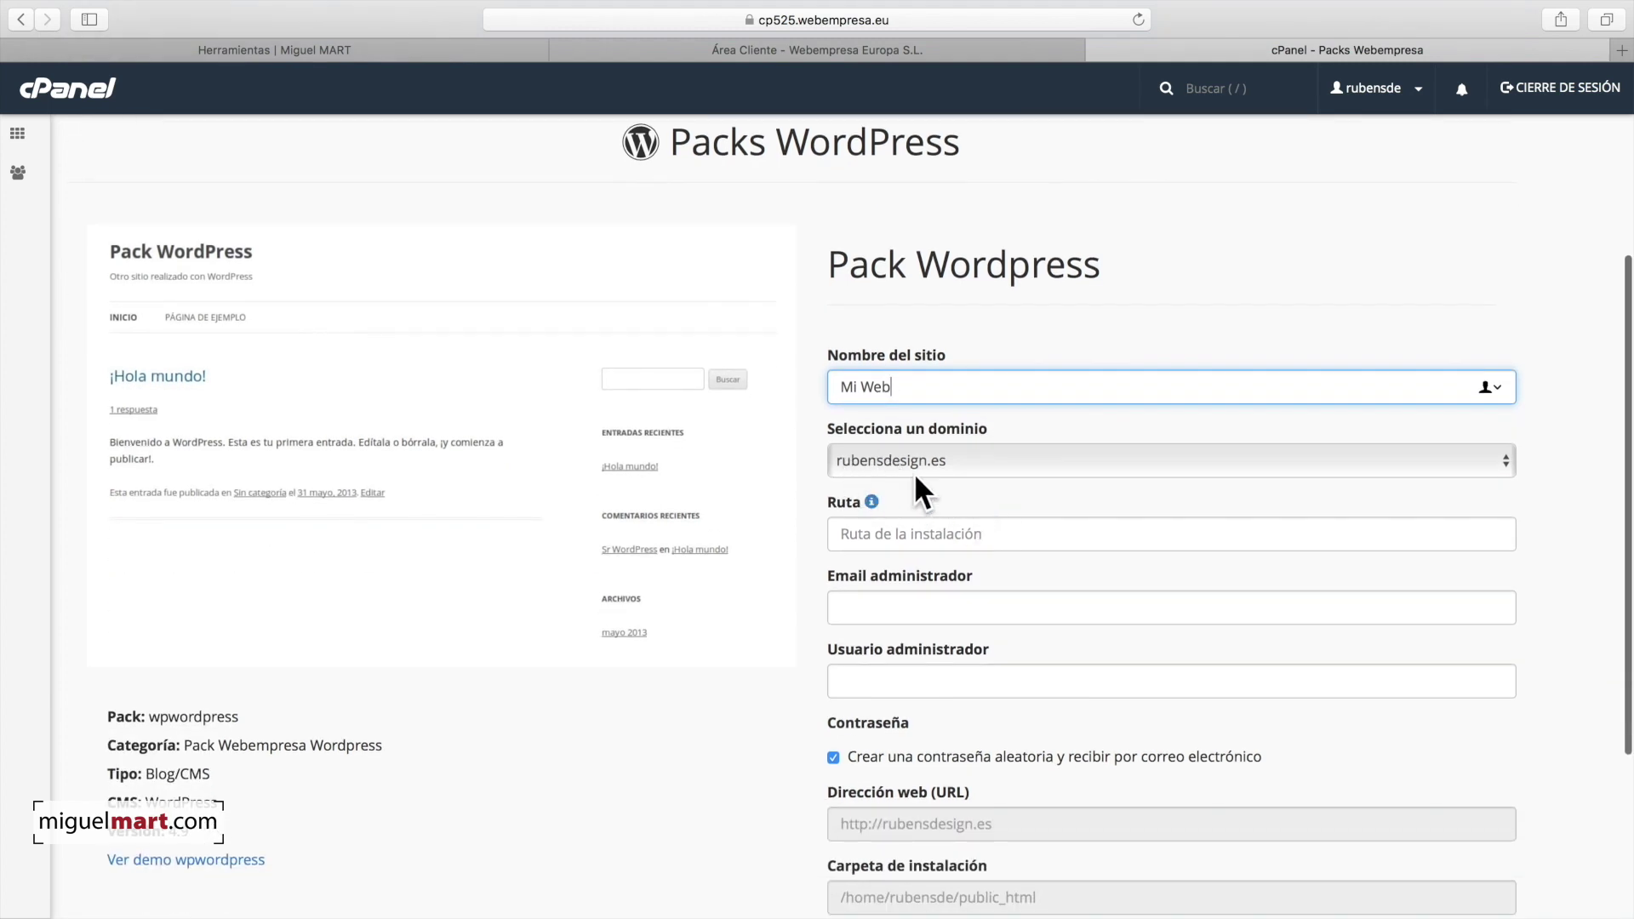
{"action": "scroll", "coordinate": [953, 483], "scroll_direction": "down", "scroll_amount": 1}
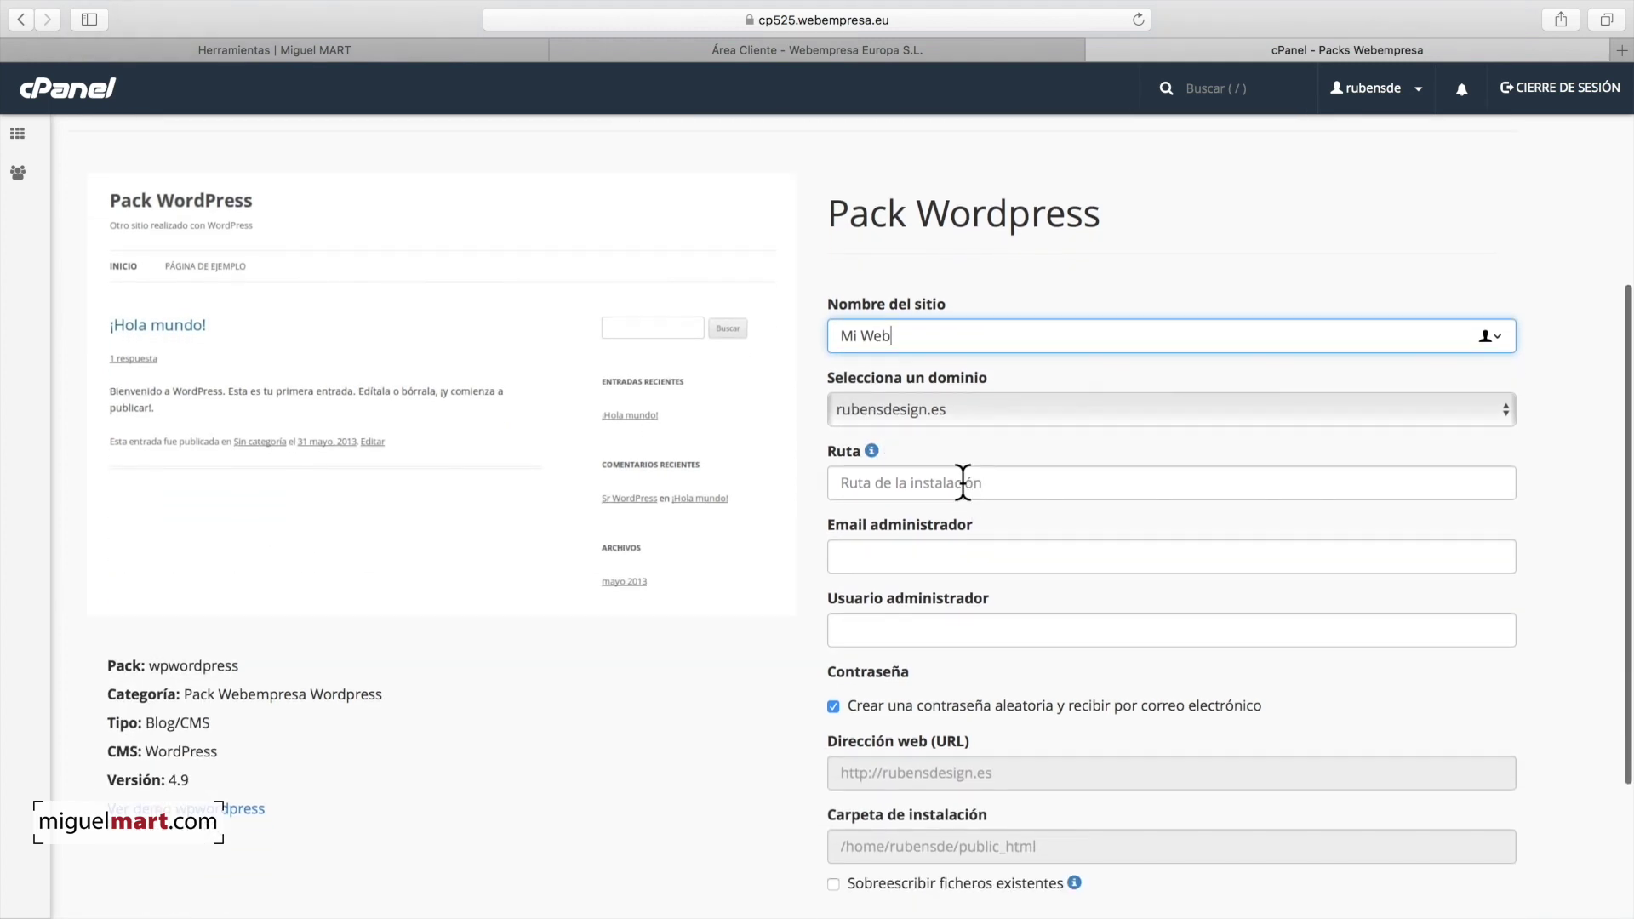
{"action": "scroll", "coordinate": [957, 458], "scroll_direction": "down", "scroll_amount": 2}
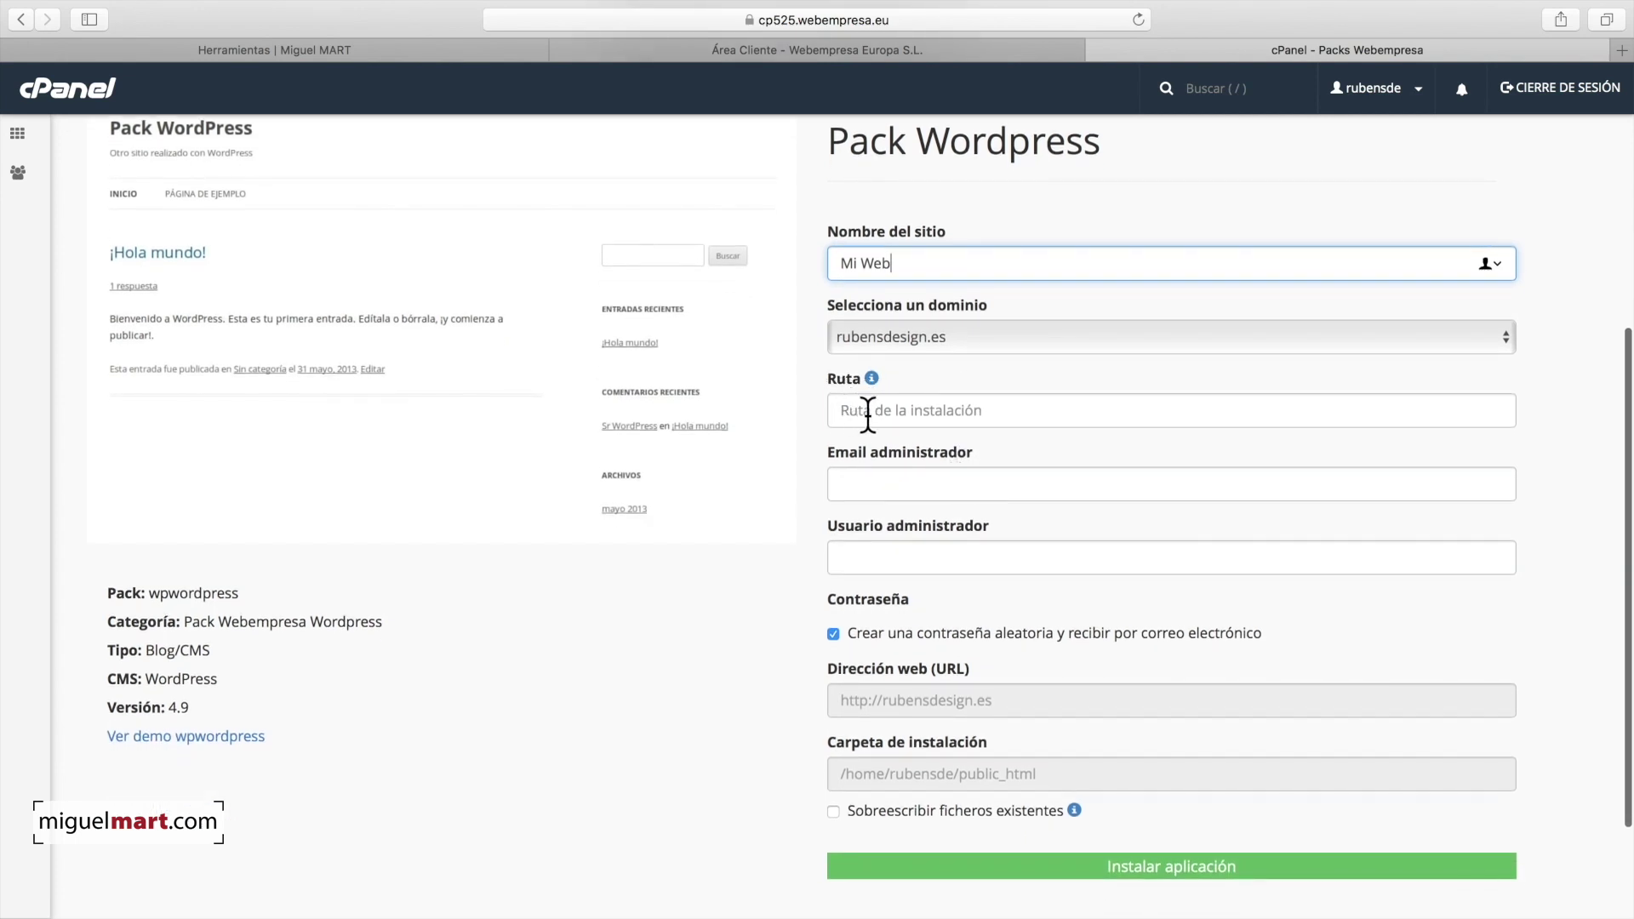
Step: Enter the administrator e-mail and the administrator username
{"action": "left_click", "coordinate": [872, 476]}
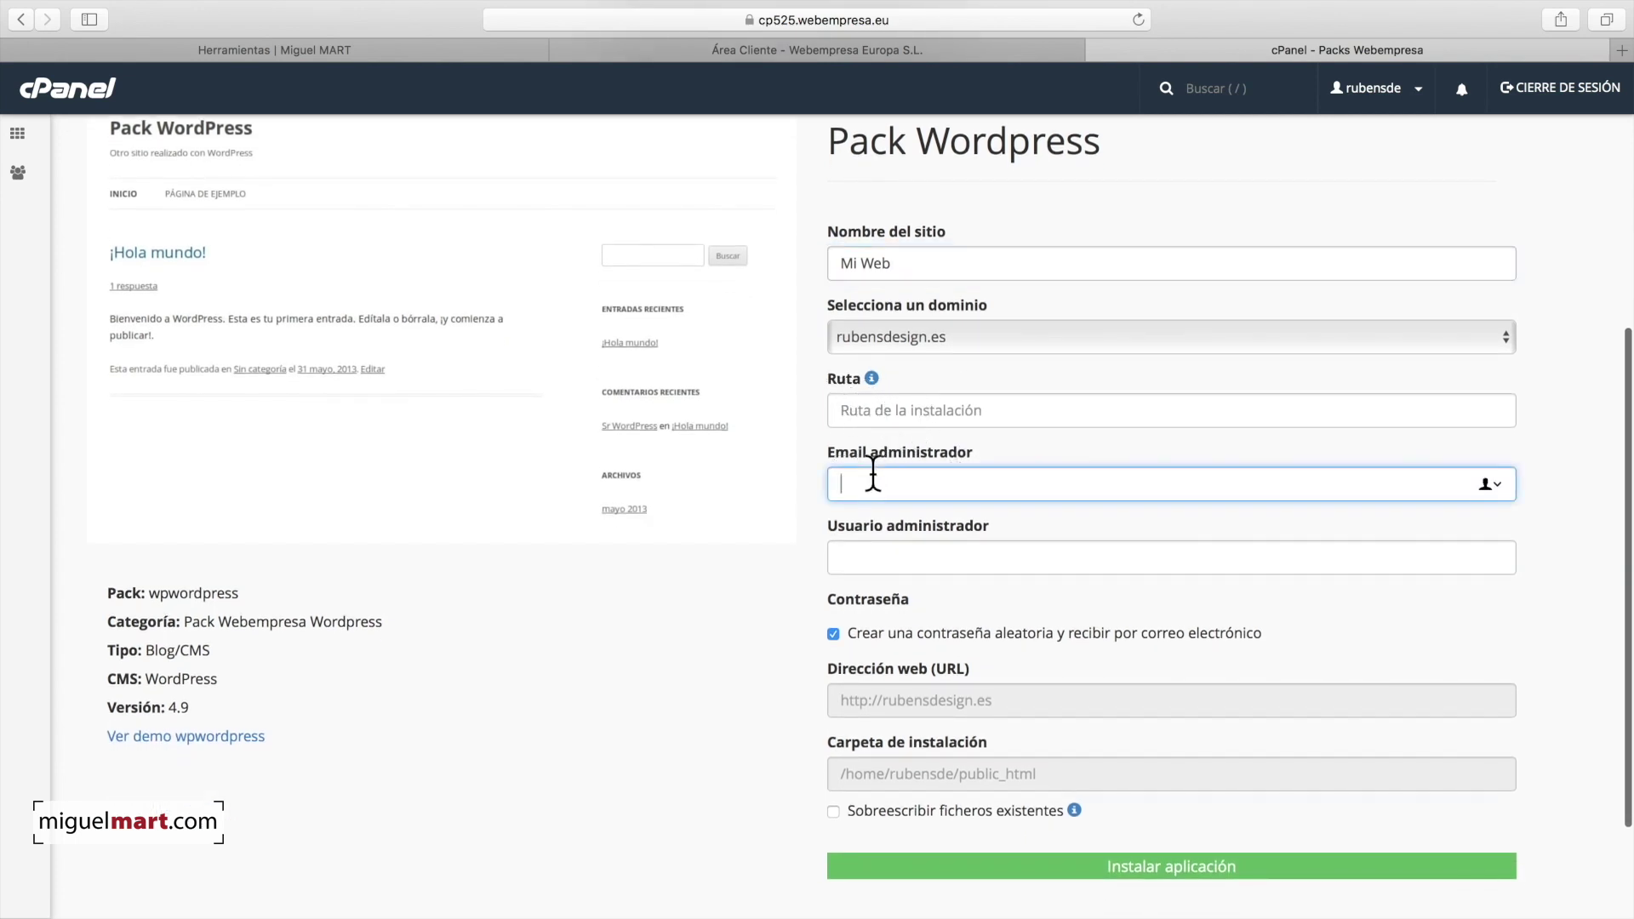
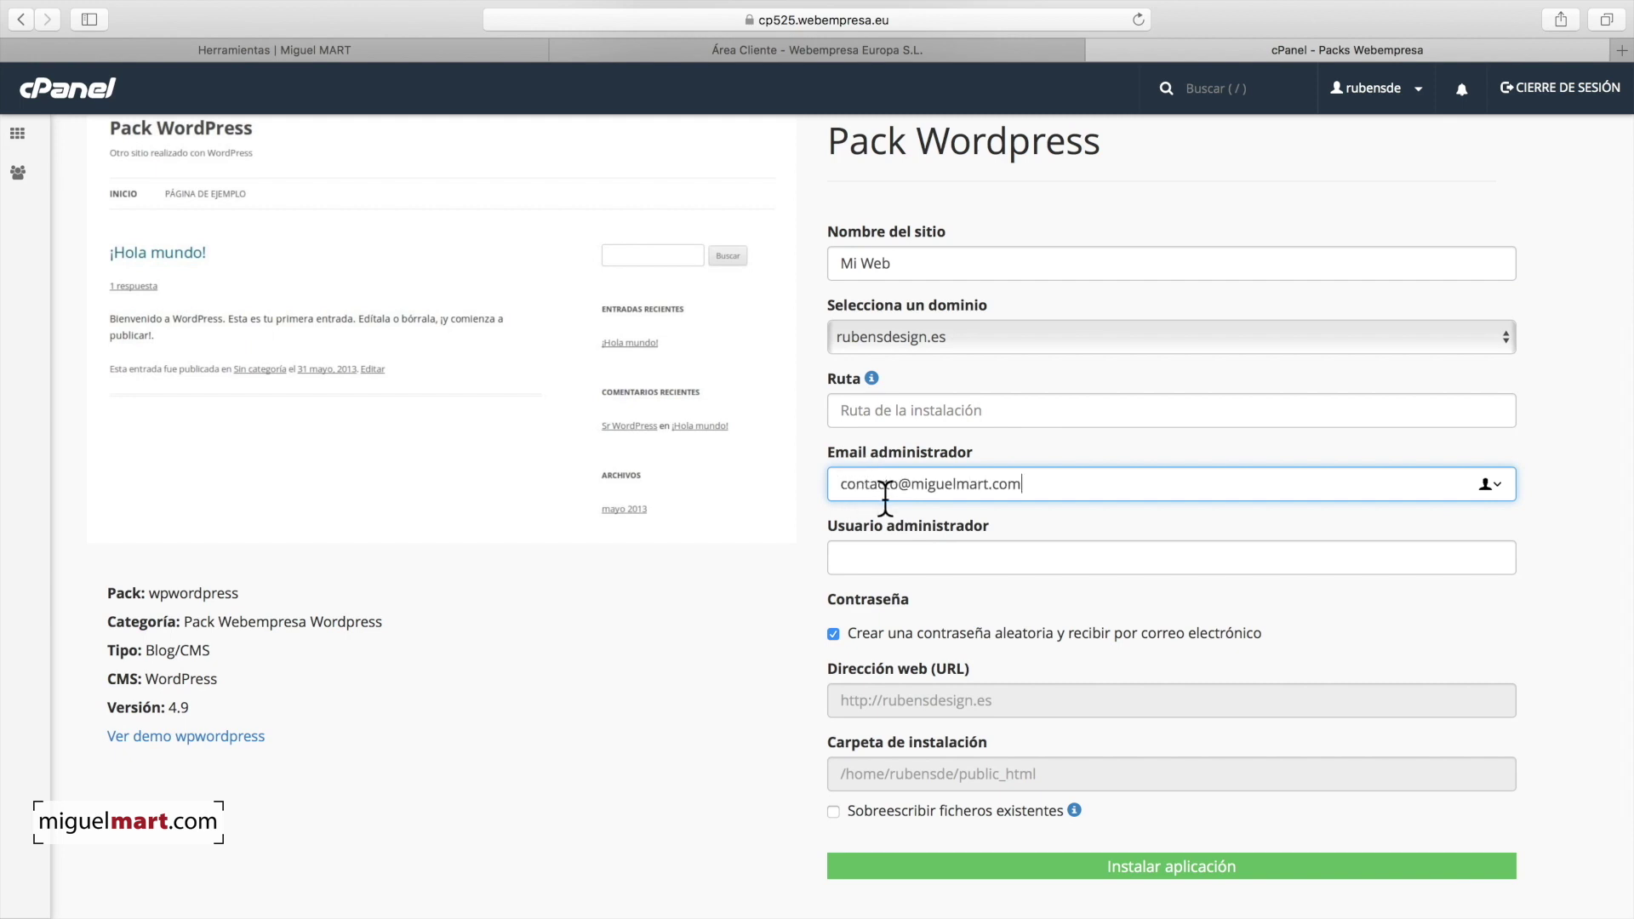
{"action": "left_click", "coordinate": [1060, 515]}
{"action": "scroll", "coordinate": [1028, 513], "scroll_direction": "down", "scroll_amount": 2}
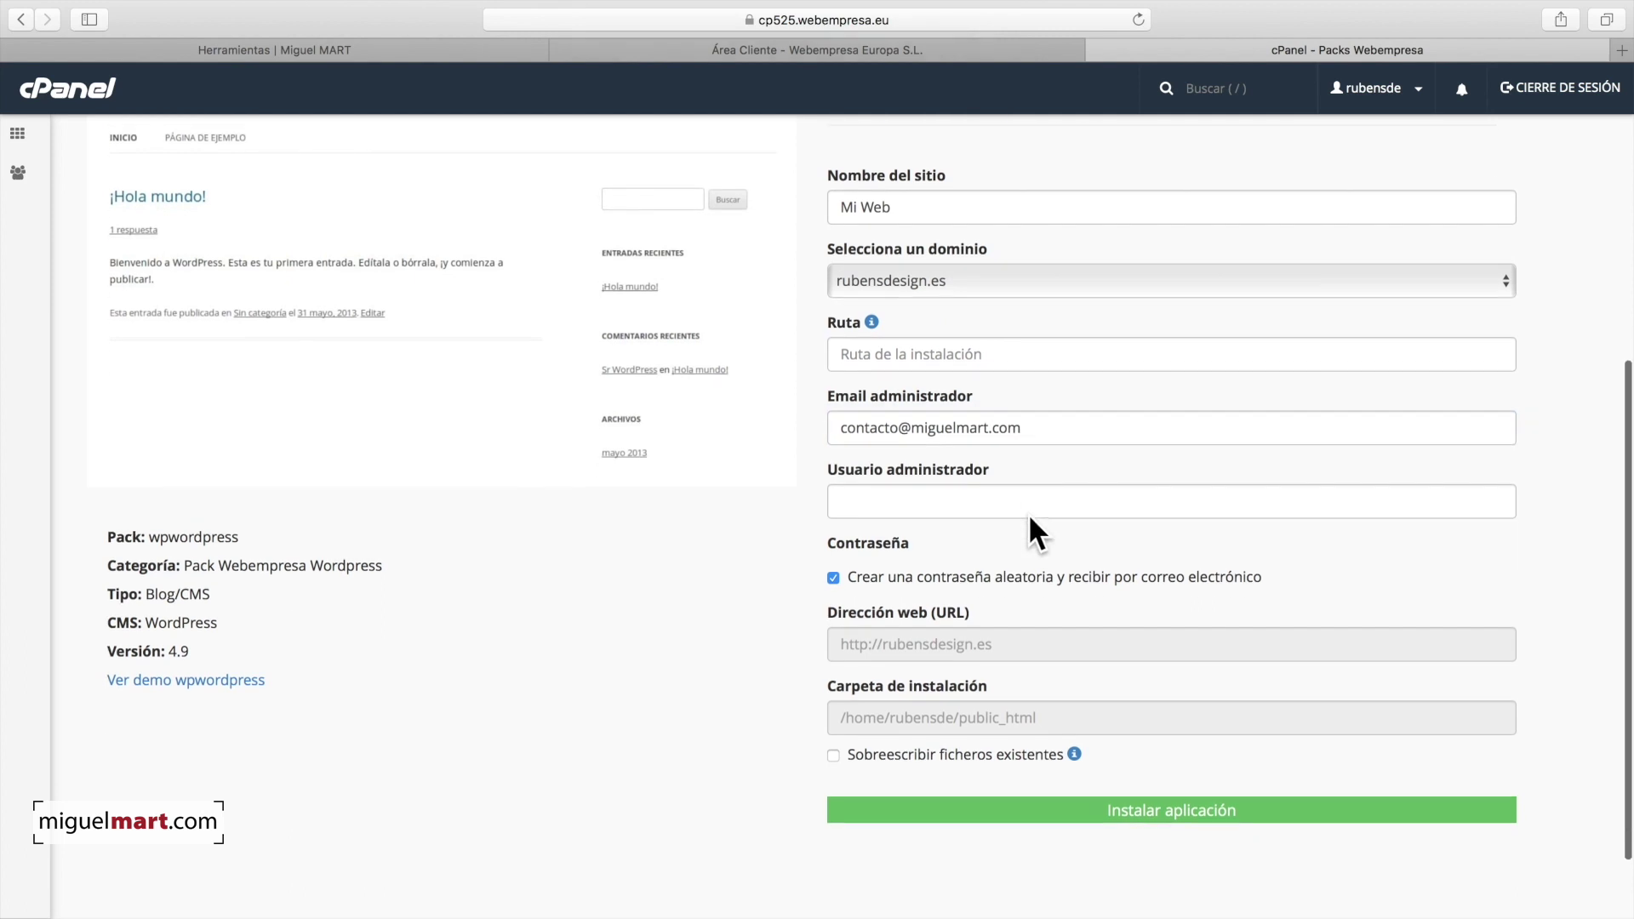
{"action": "left_click", "coordinate": [907, 485]}
{"action": "type", "text": "Miguel"}
{"action": "left_click", "coordinate": [950, 508]}
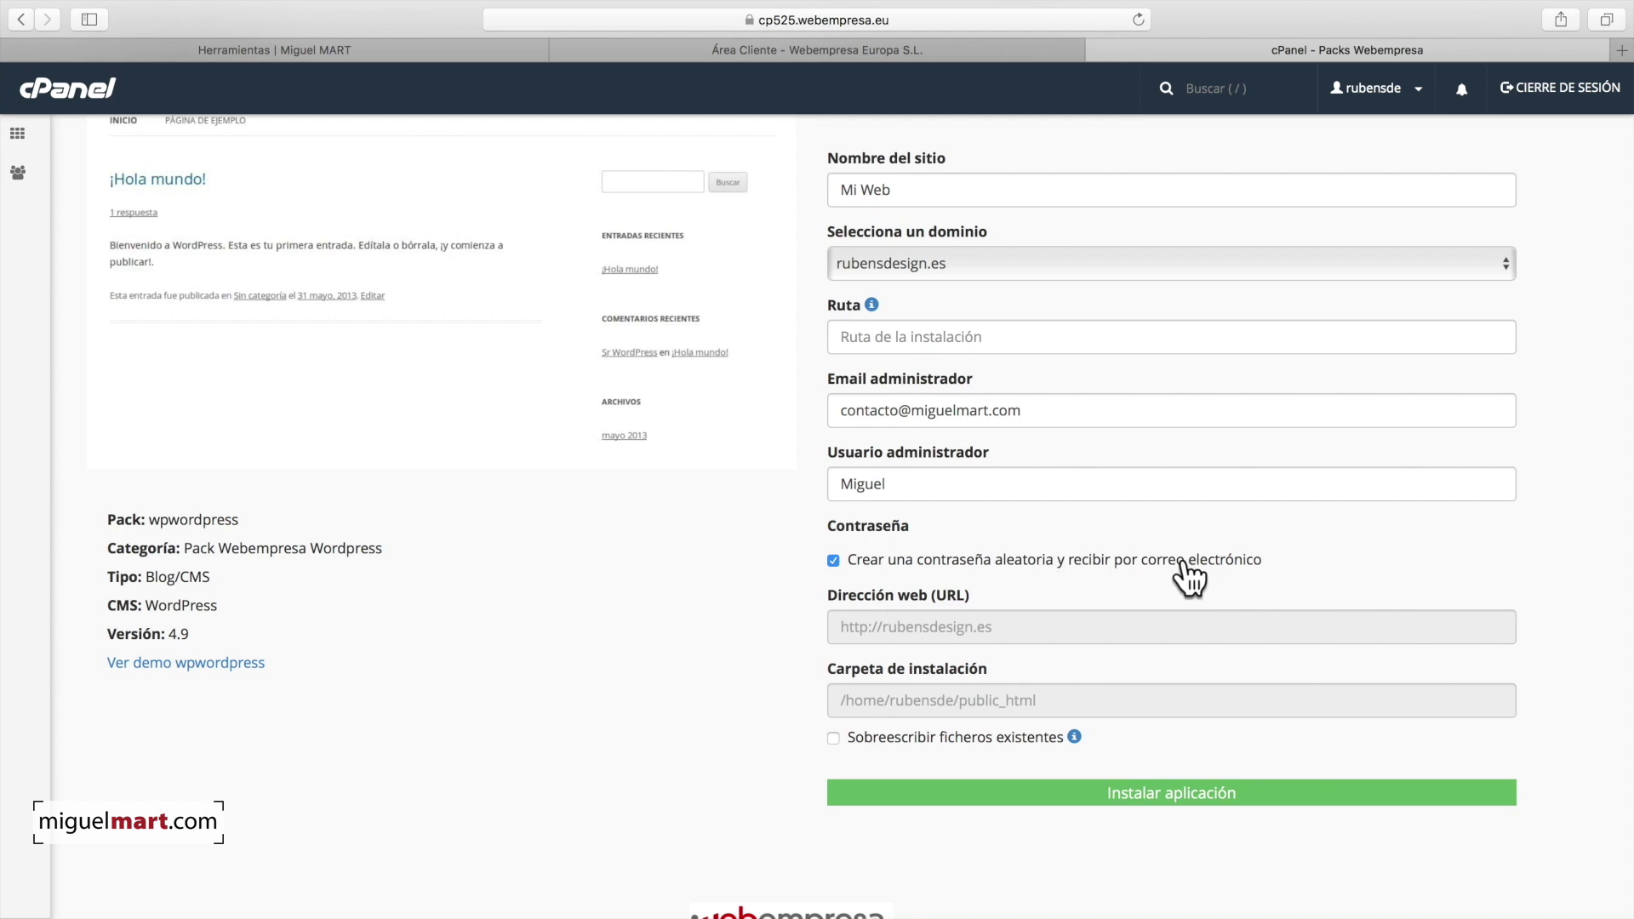
Step: Tick Sobreescribir ficheros existentes and accept the overwrite warning with 'si'
{"action": "scroll", "coordinate": [1185, 570], "scroll_direction": "down", "scroll_amount": 2}
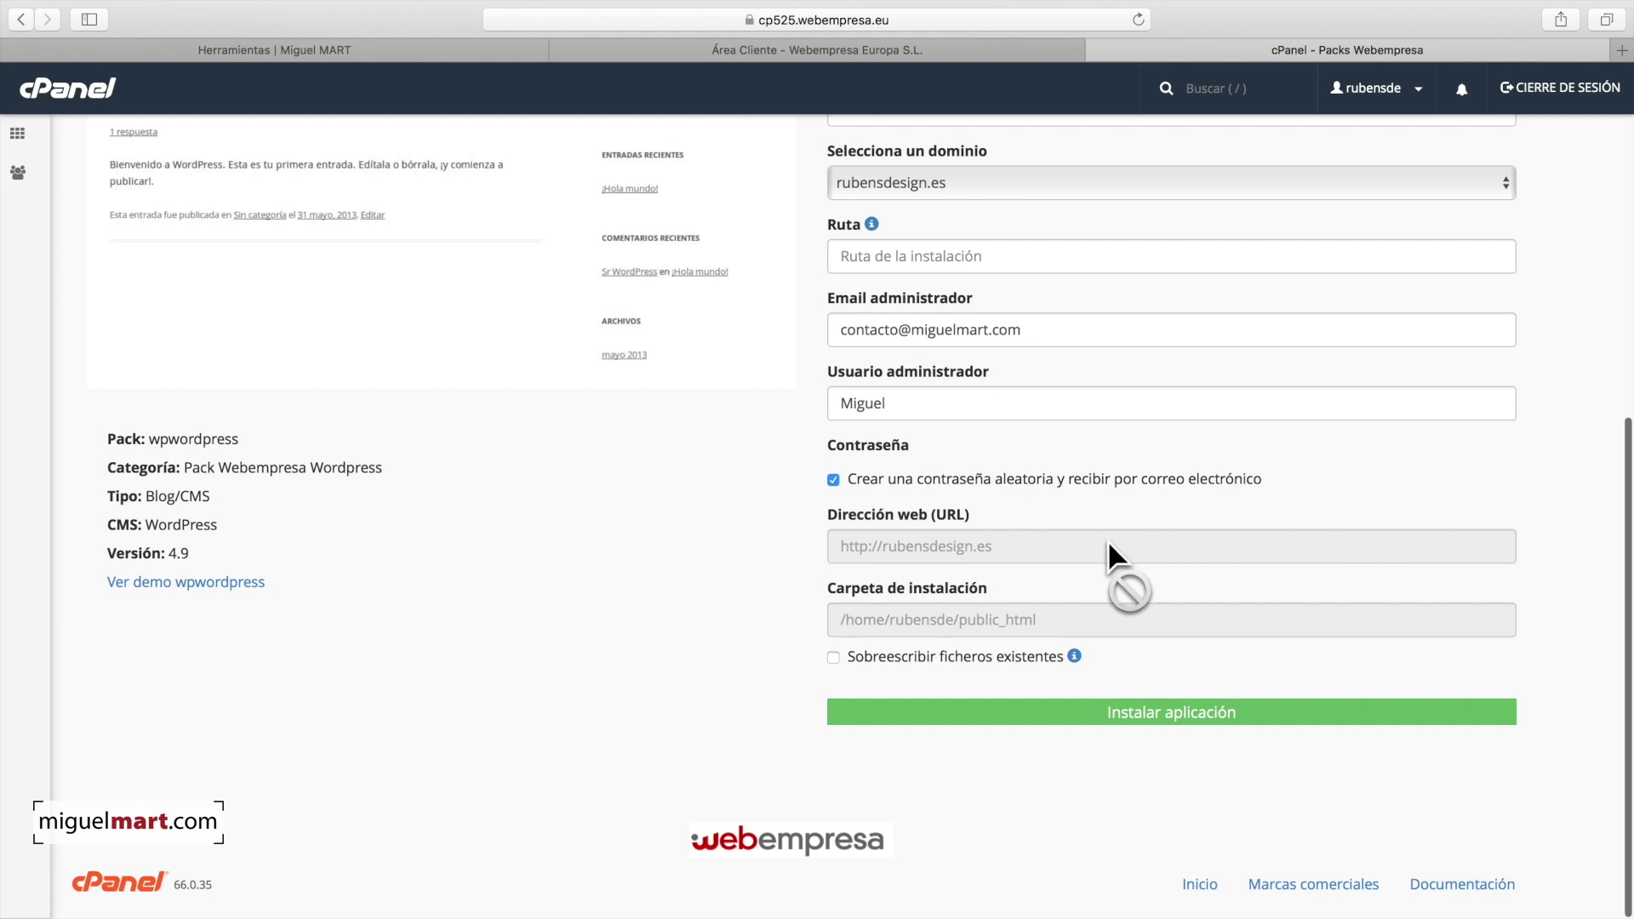
{"action": "left_click", "coordinate": [832, 656]}
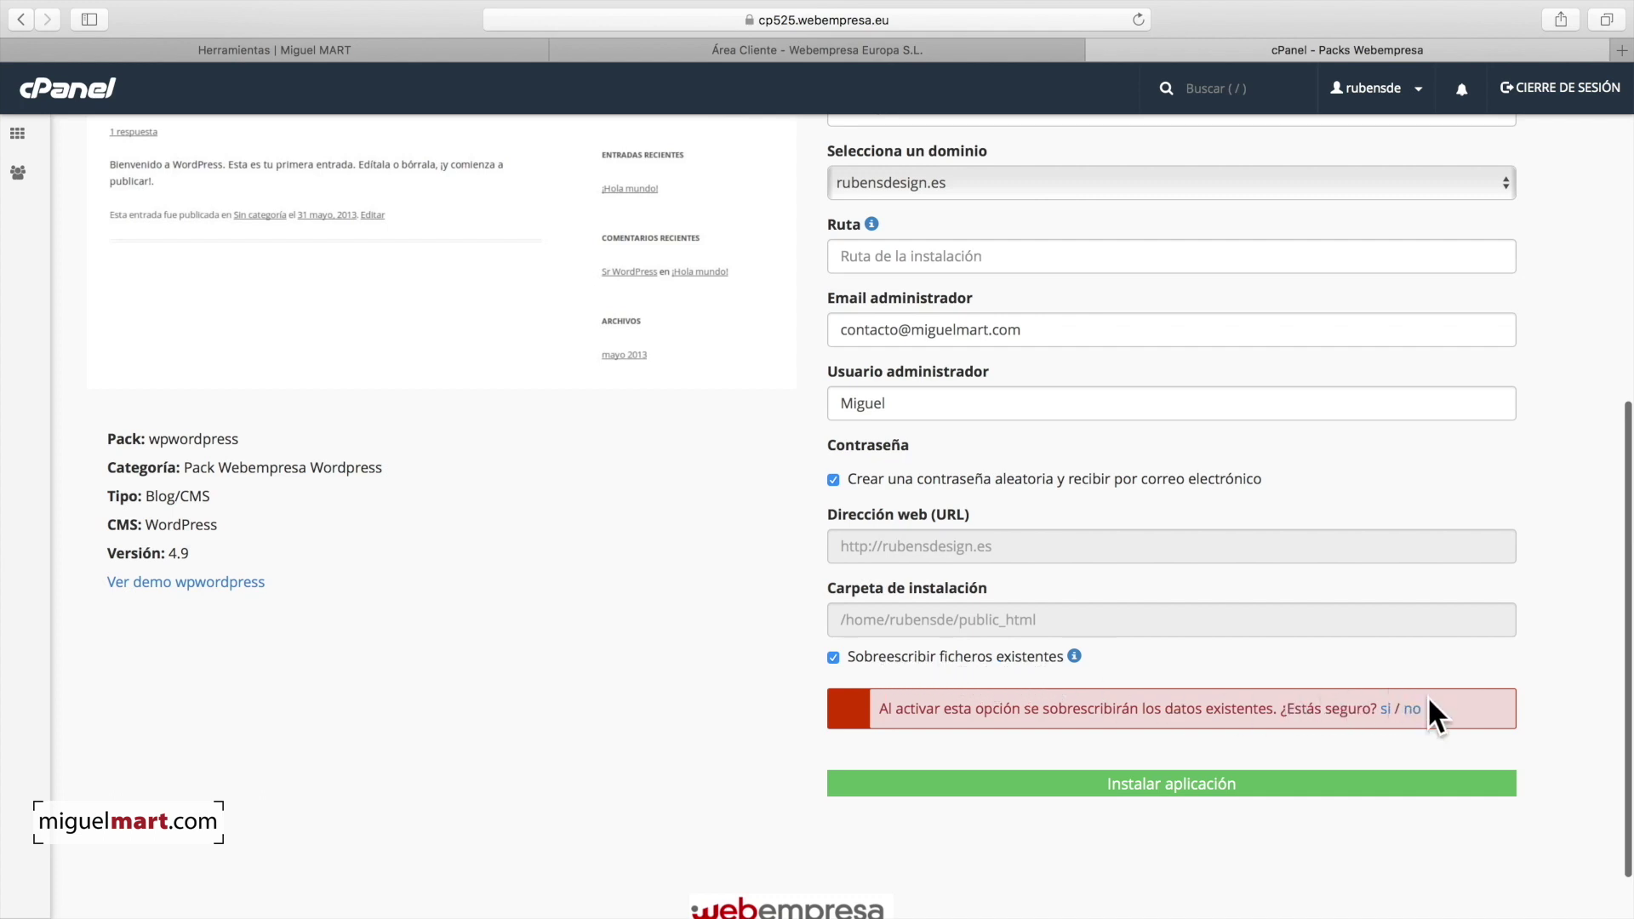
{"action": "left_click", "coordinate": [1385, 709]}
Step: Install the pack on rubensdesign.es and expand Mi Web's details in the applications list
{"action": "left_click", "coordinate": [1183, 711]}
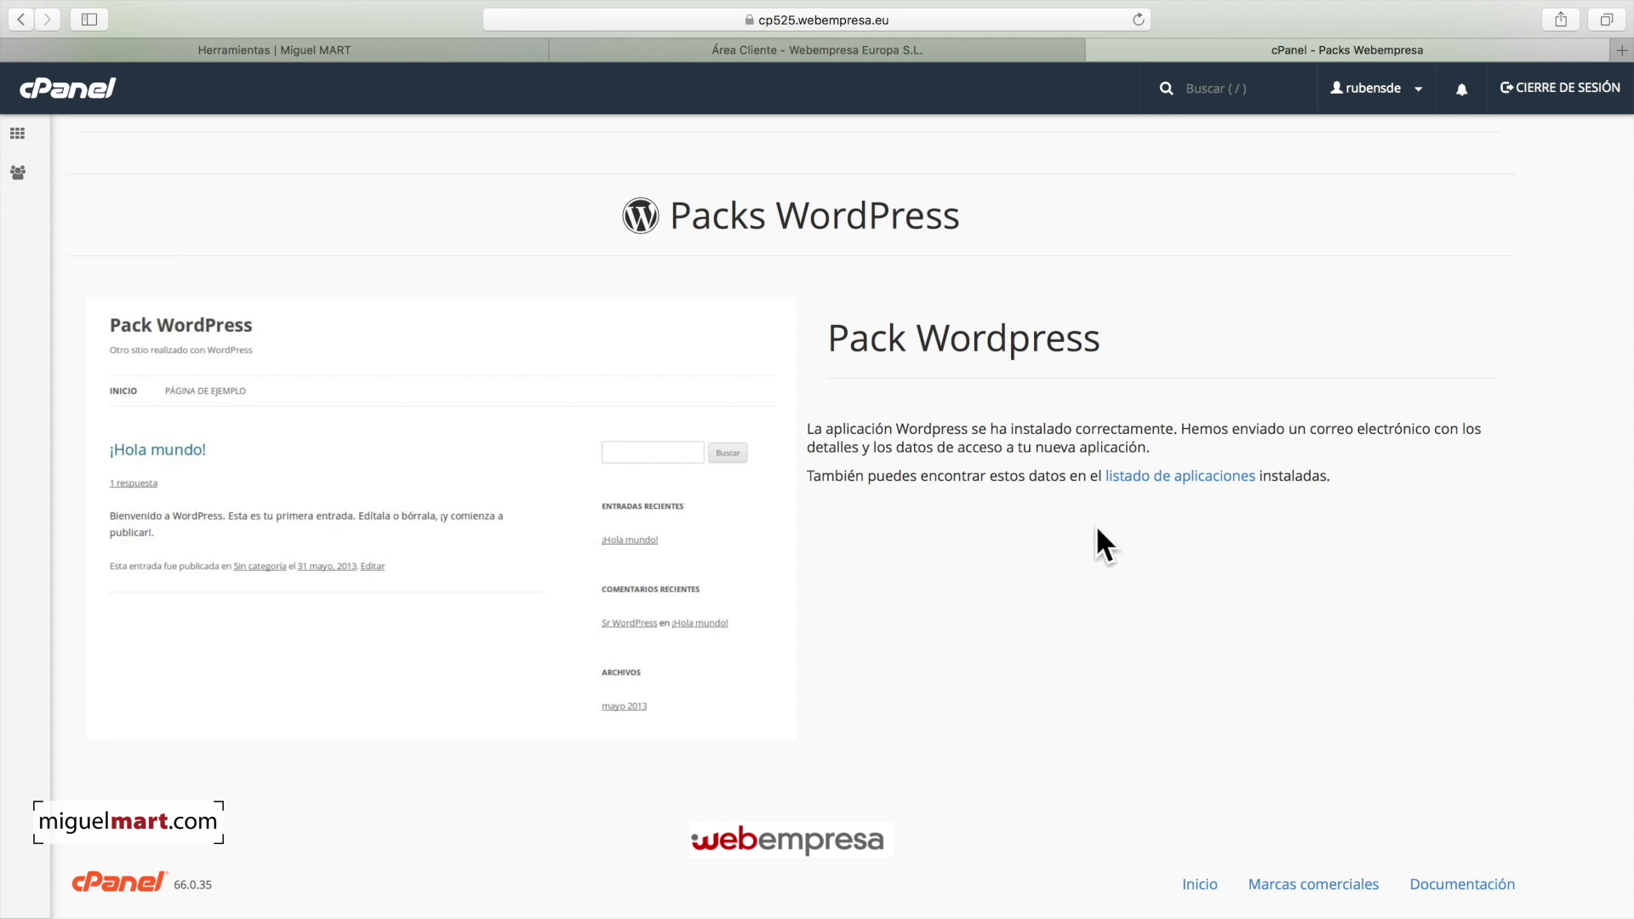
{"action": "left_click", "coordinate": [1174, 475]}
{"action": "scroll", "coordinate": [872, 502], "scroll_direction": "down", "scroll_amount": 5}
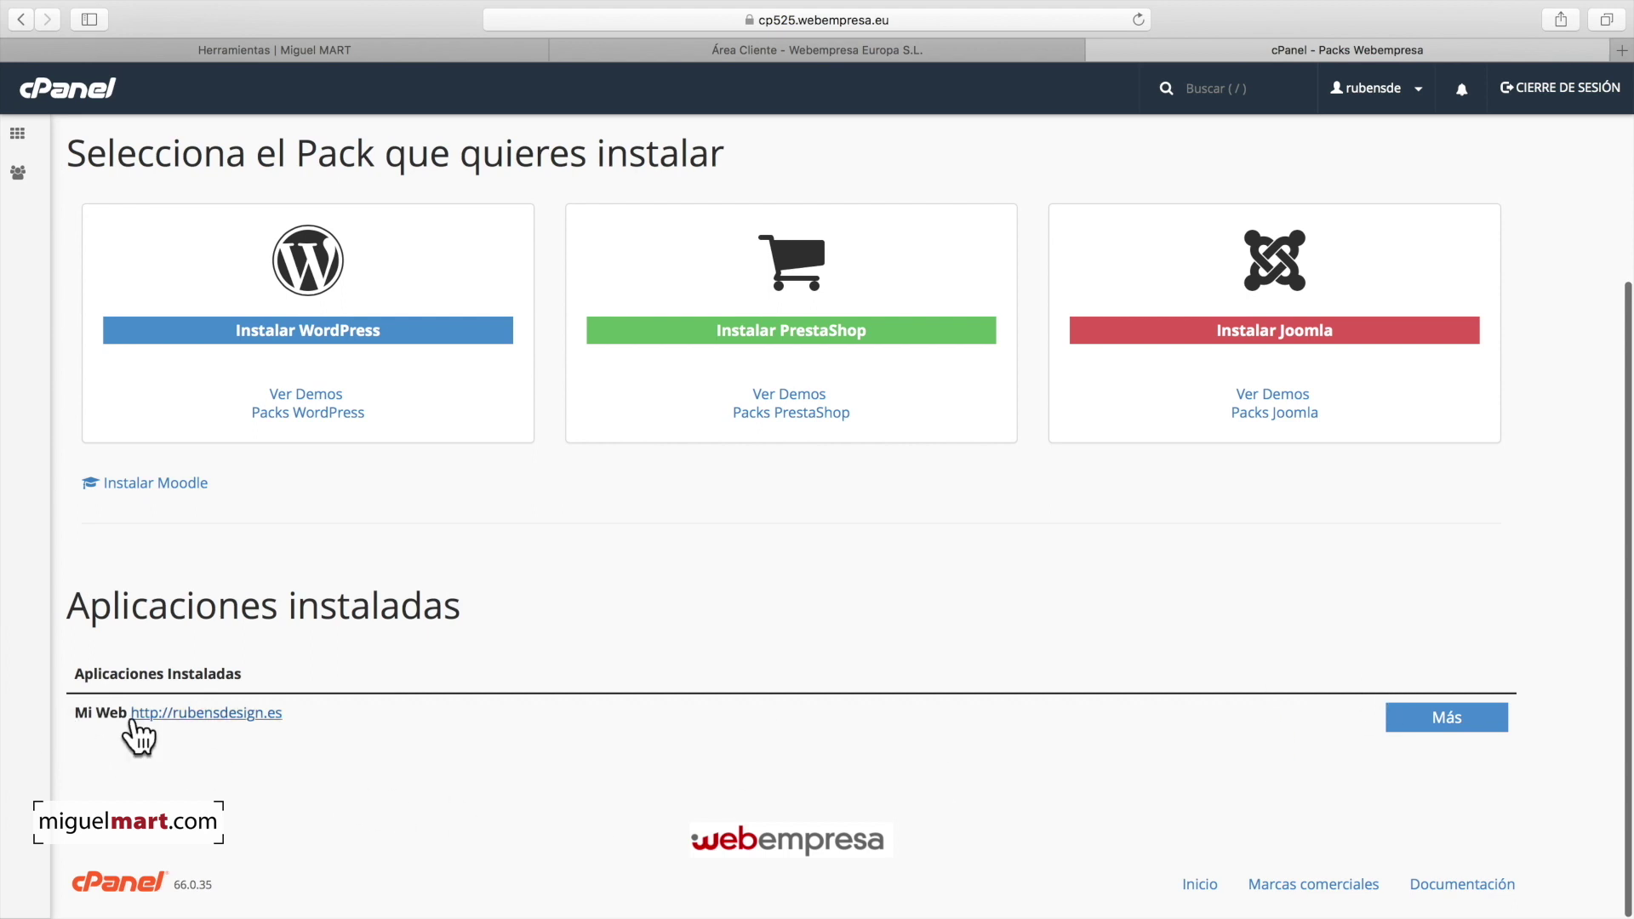
{"action": "left_click", "coordinate": [1435, 717]}
{"action": "scroll", "coordinate": [1382, 702], "scroll_direction": "down", "scroll_amount": 5}
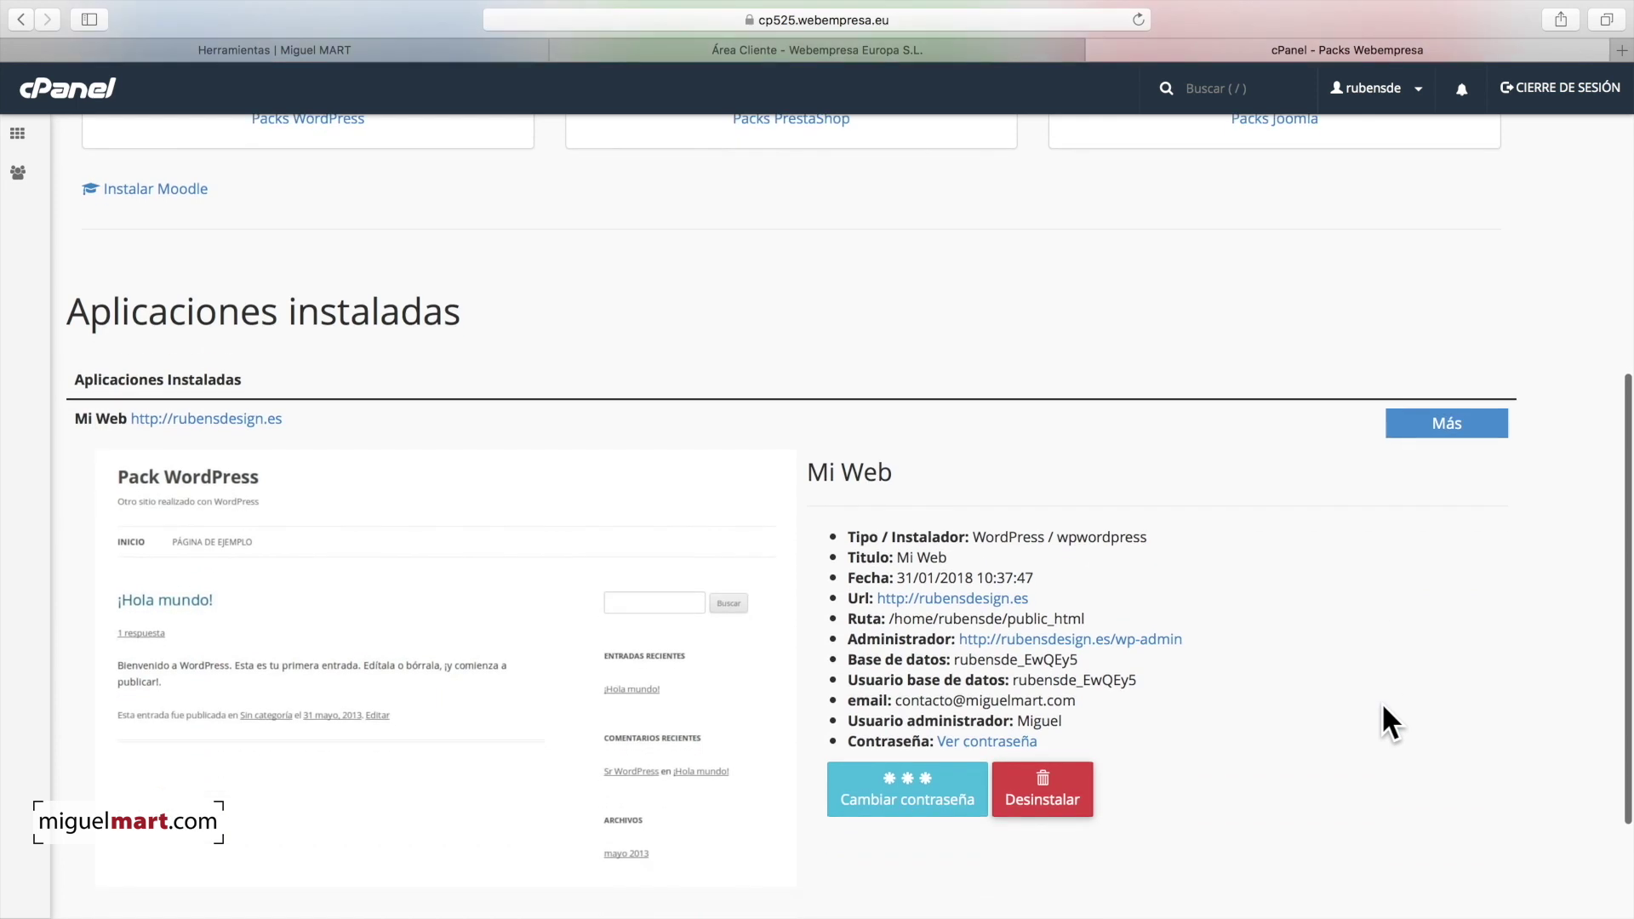
{"action": "scroll", "coordinate": [1381, 702], "scroll_direction": "down", "scroll_amount": 1}
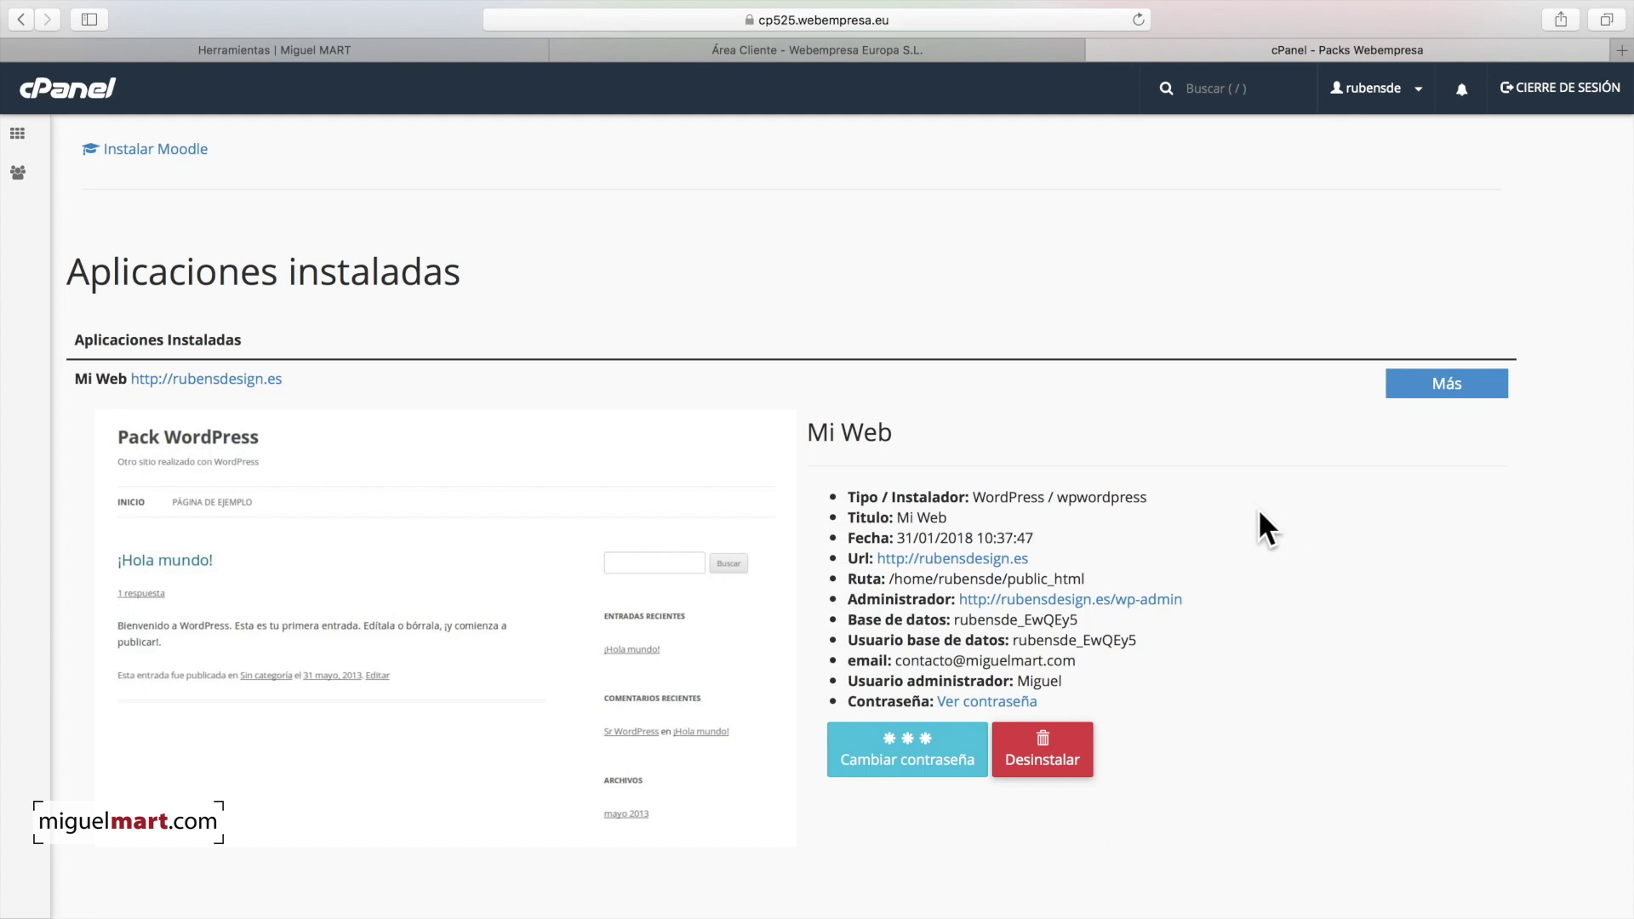
{"action": "left_click", "coordinate": [1002, 558]}
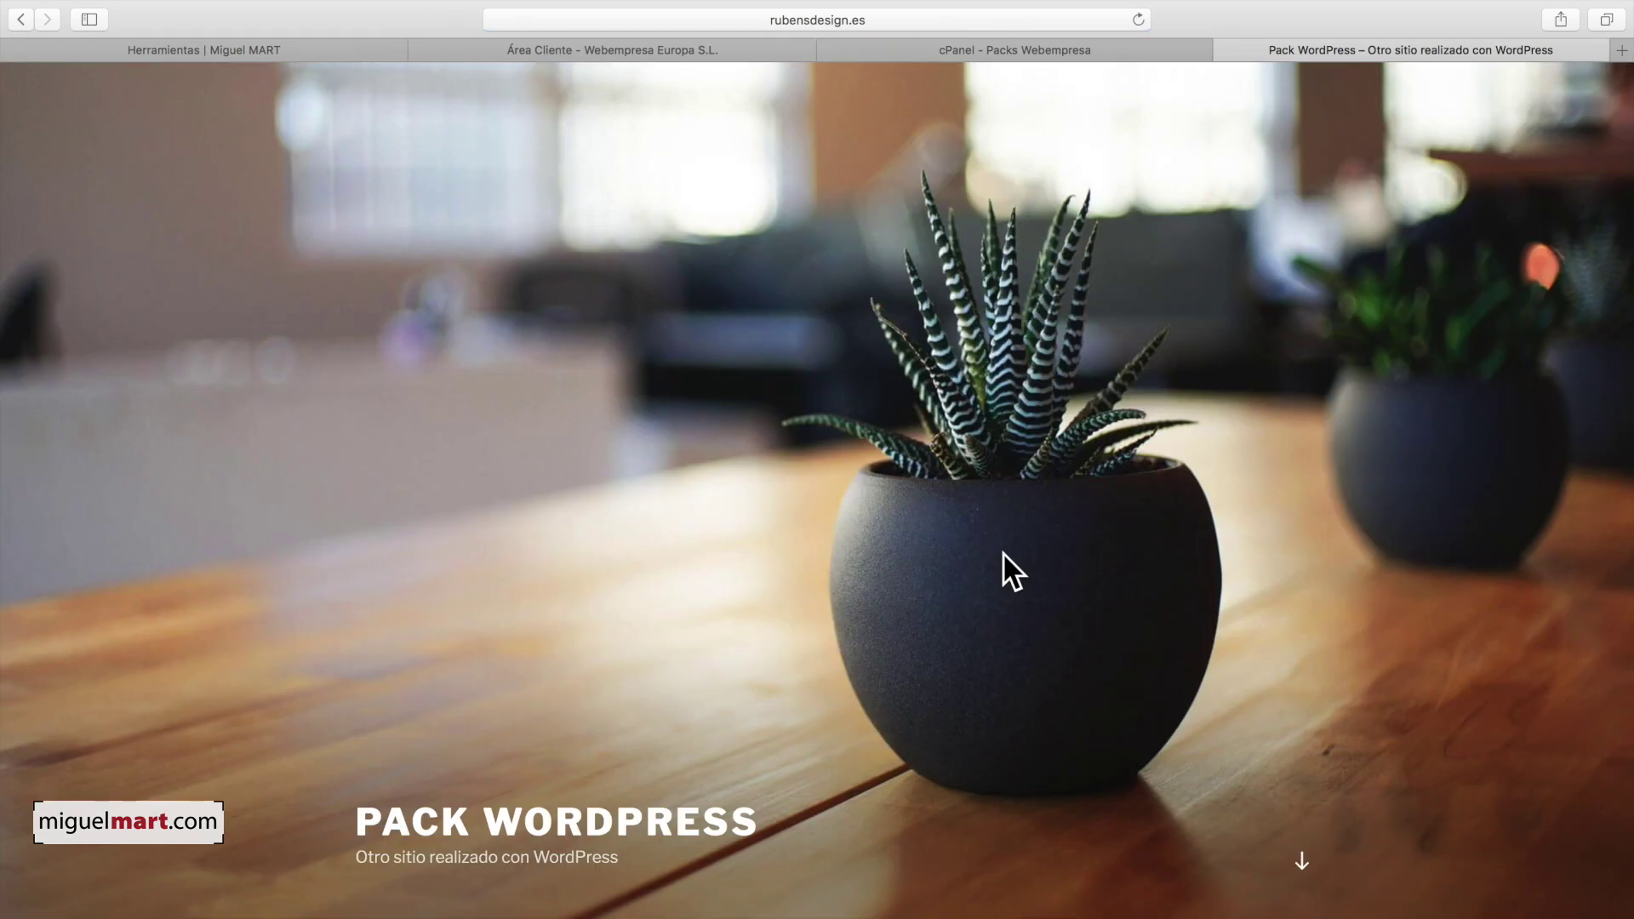
{"action": "scroll", "coordinate": [908, 585], "scroll_direction": "down", "scroll_amount": 10}
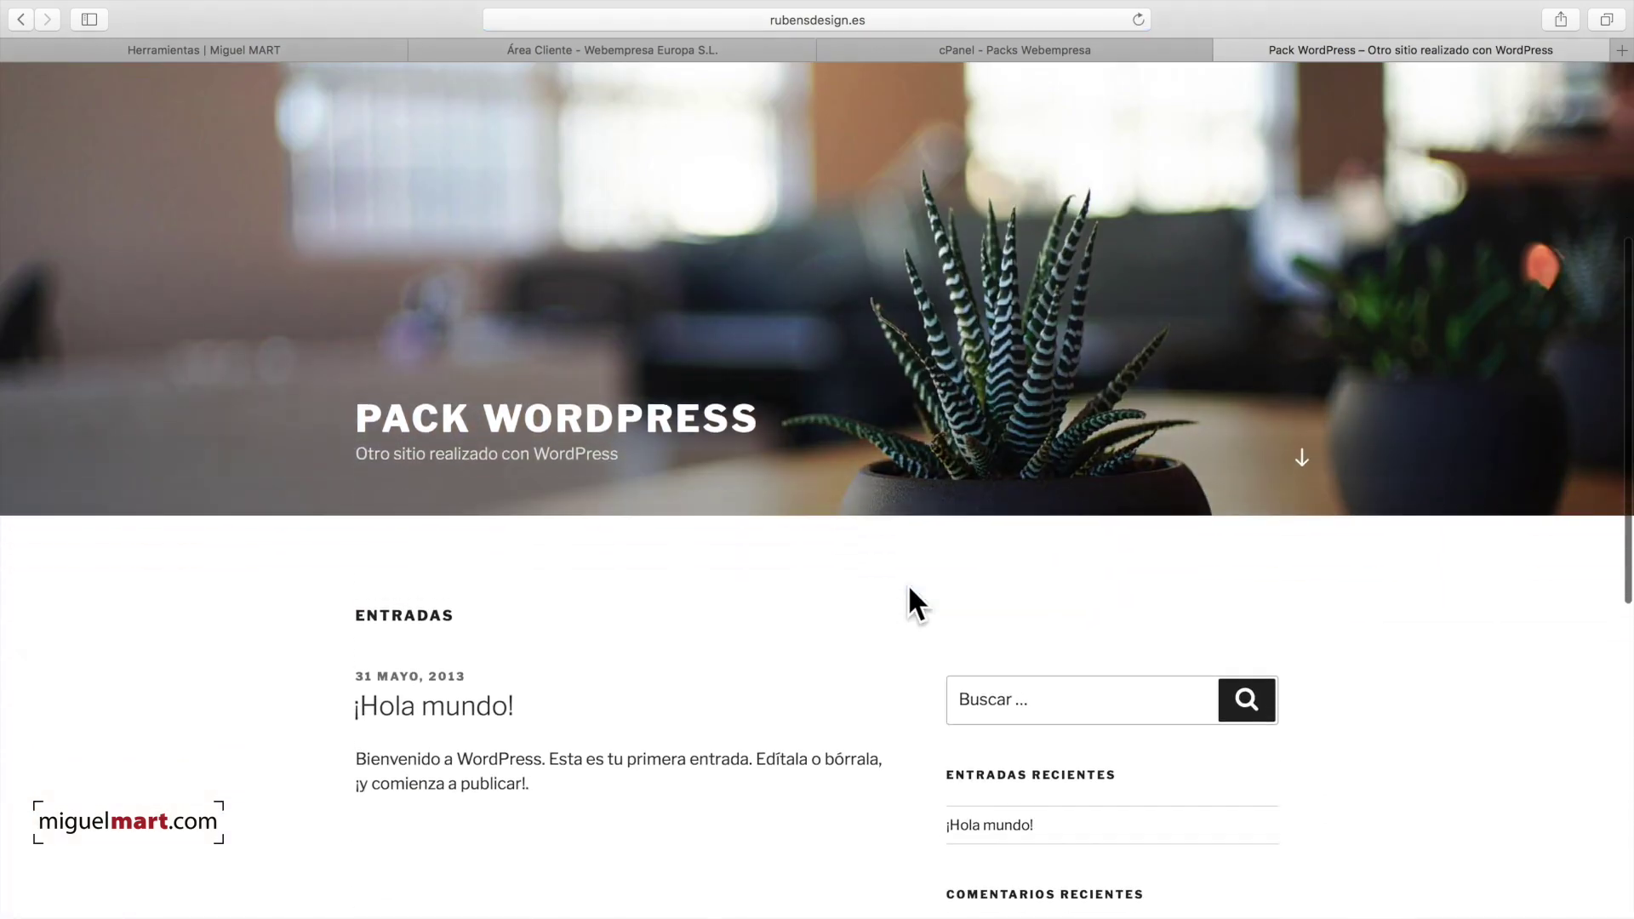
{"action": "scroll", "coordinate": [909, 588], "scroll_direction": "down", "scroll_amount": 4}
{"action": "scroll", "coordinate": [909, 587], "scroll_direction": "up", "scroll_amount": 15}
{"action": "scroll", "coordinate": [909, 585], "scroll_direction": "down", "scroll_amount": 10}
{"action": "scroll", "coordinate": [908, 585], "scroll_direction": "up", "scroll_amount": 10}
{"action": "scroll", "coordinate": [895, 584], "scroll_direction": "down", "scroll_amount": 1}
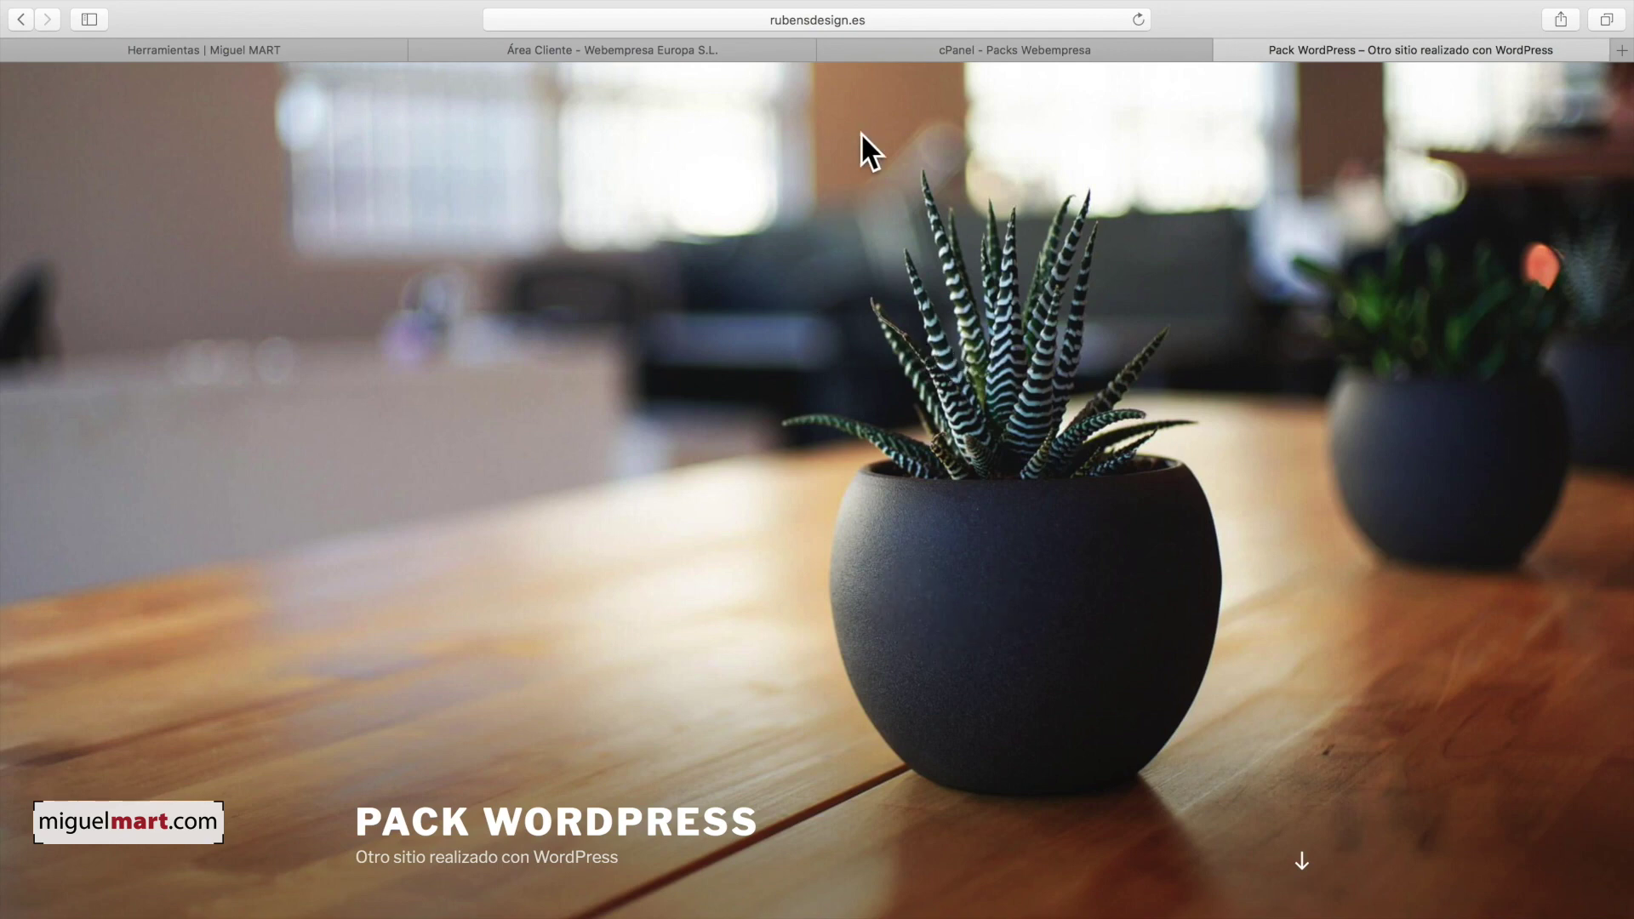
{"action": "left_click", "coordinate": [902, 19]}
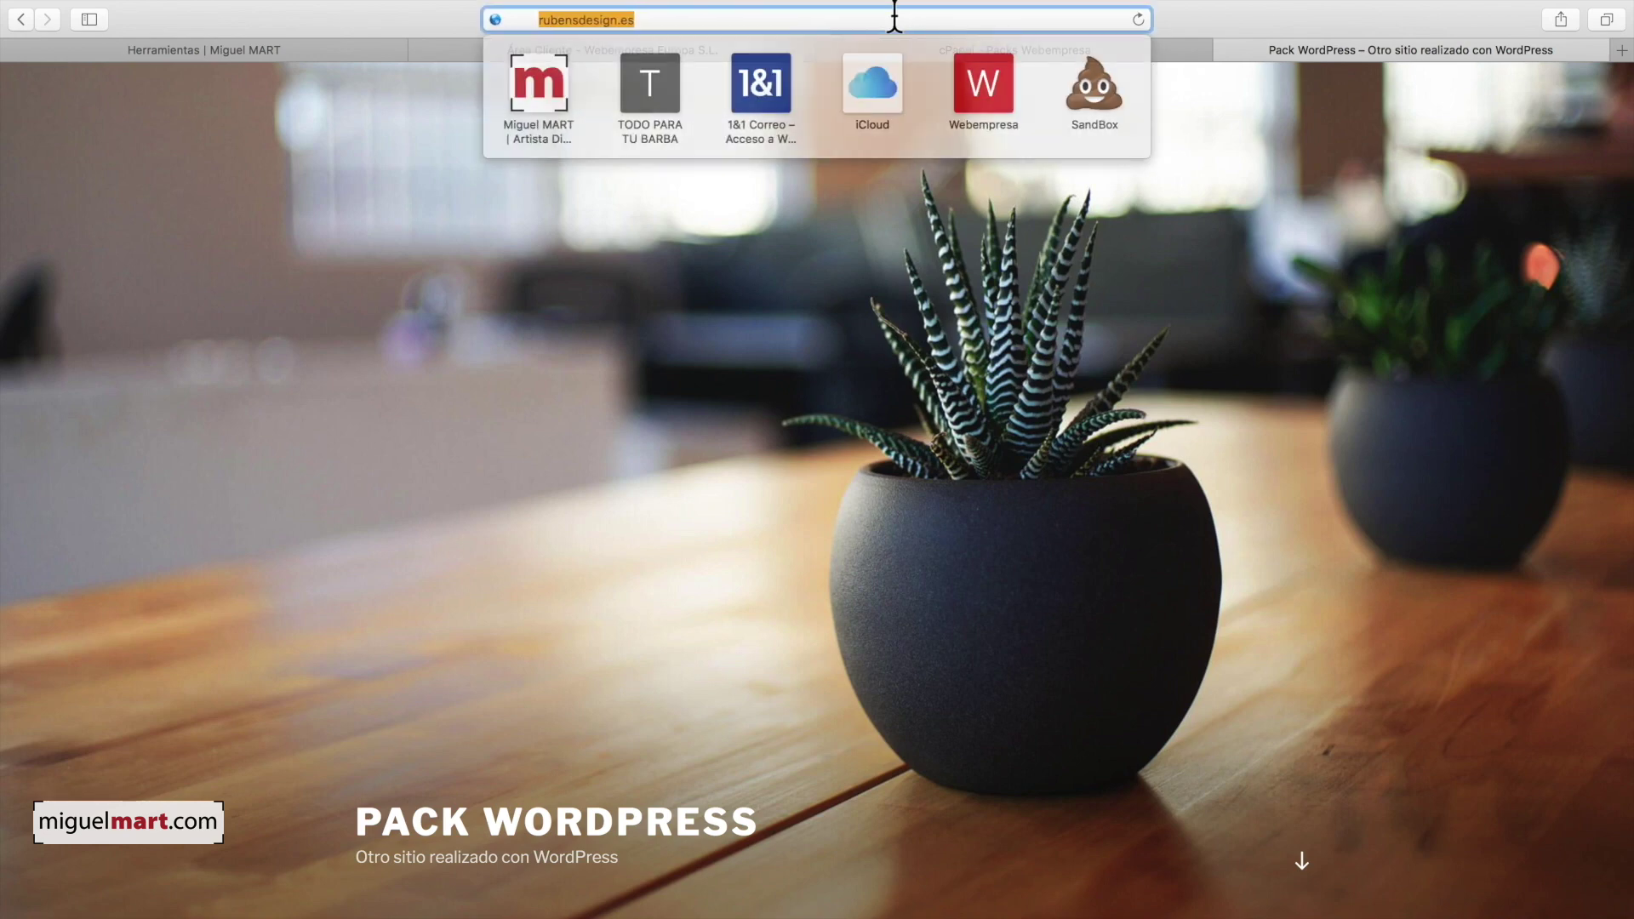
{"action": "left_click", "coordinate": [784, 19]}
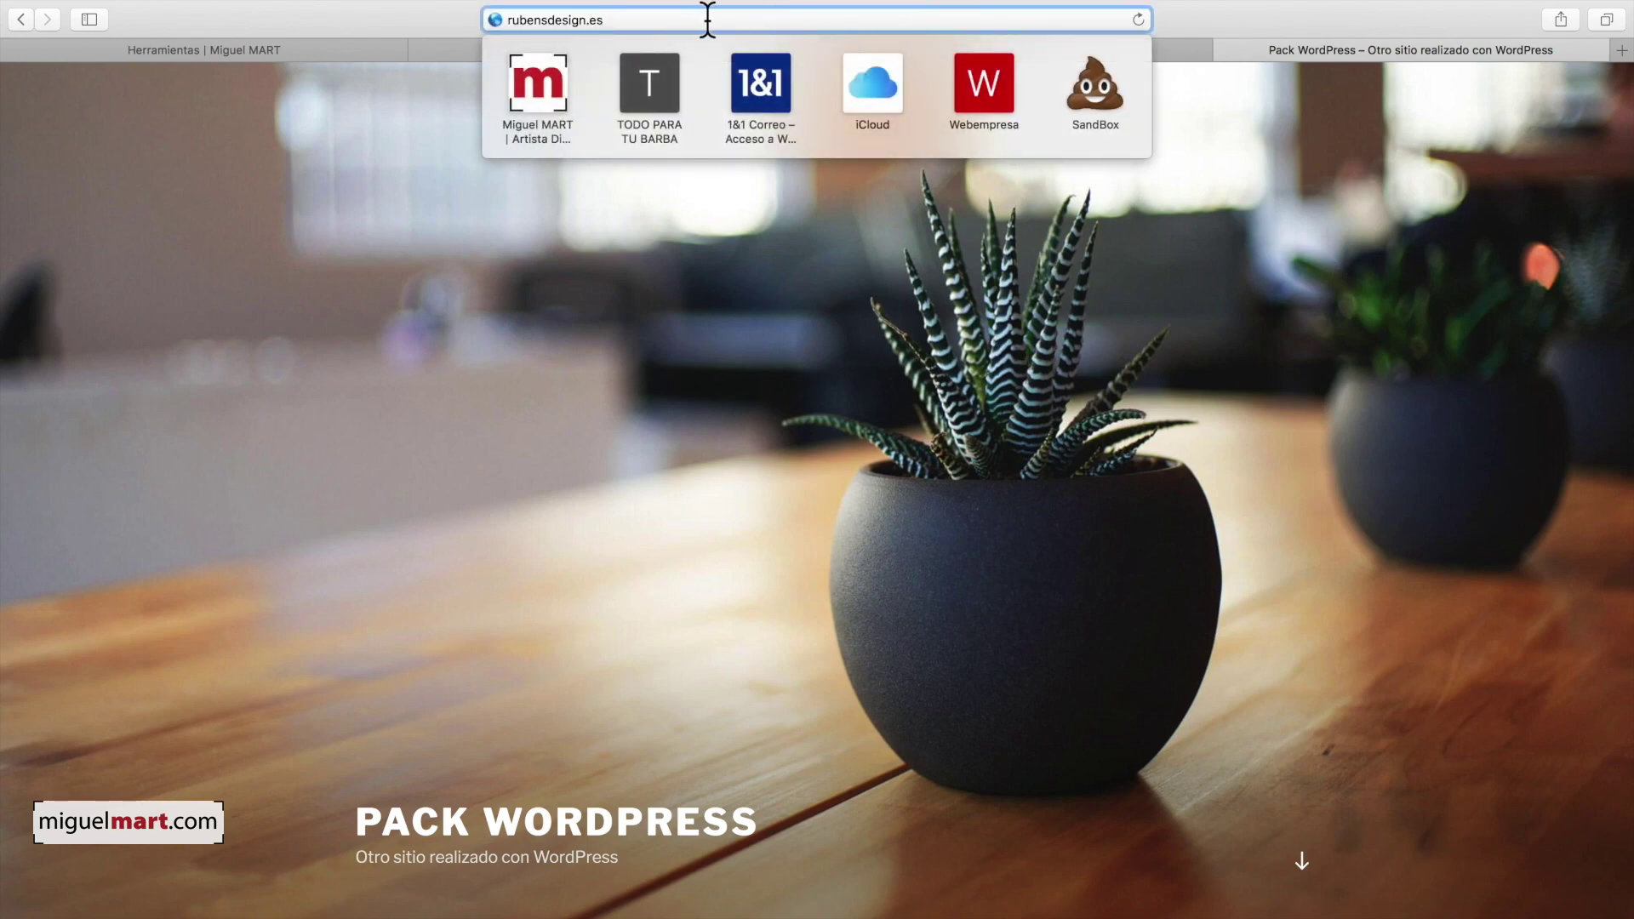
Step: Log in at rubensdesign.es/wp-admin with the admin credentials, declining Safari's password saving
{"action": "type", "text": "/"}
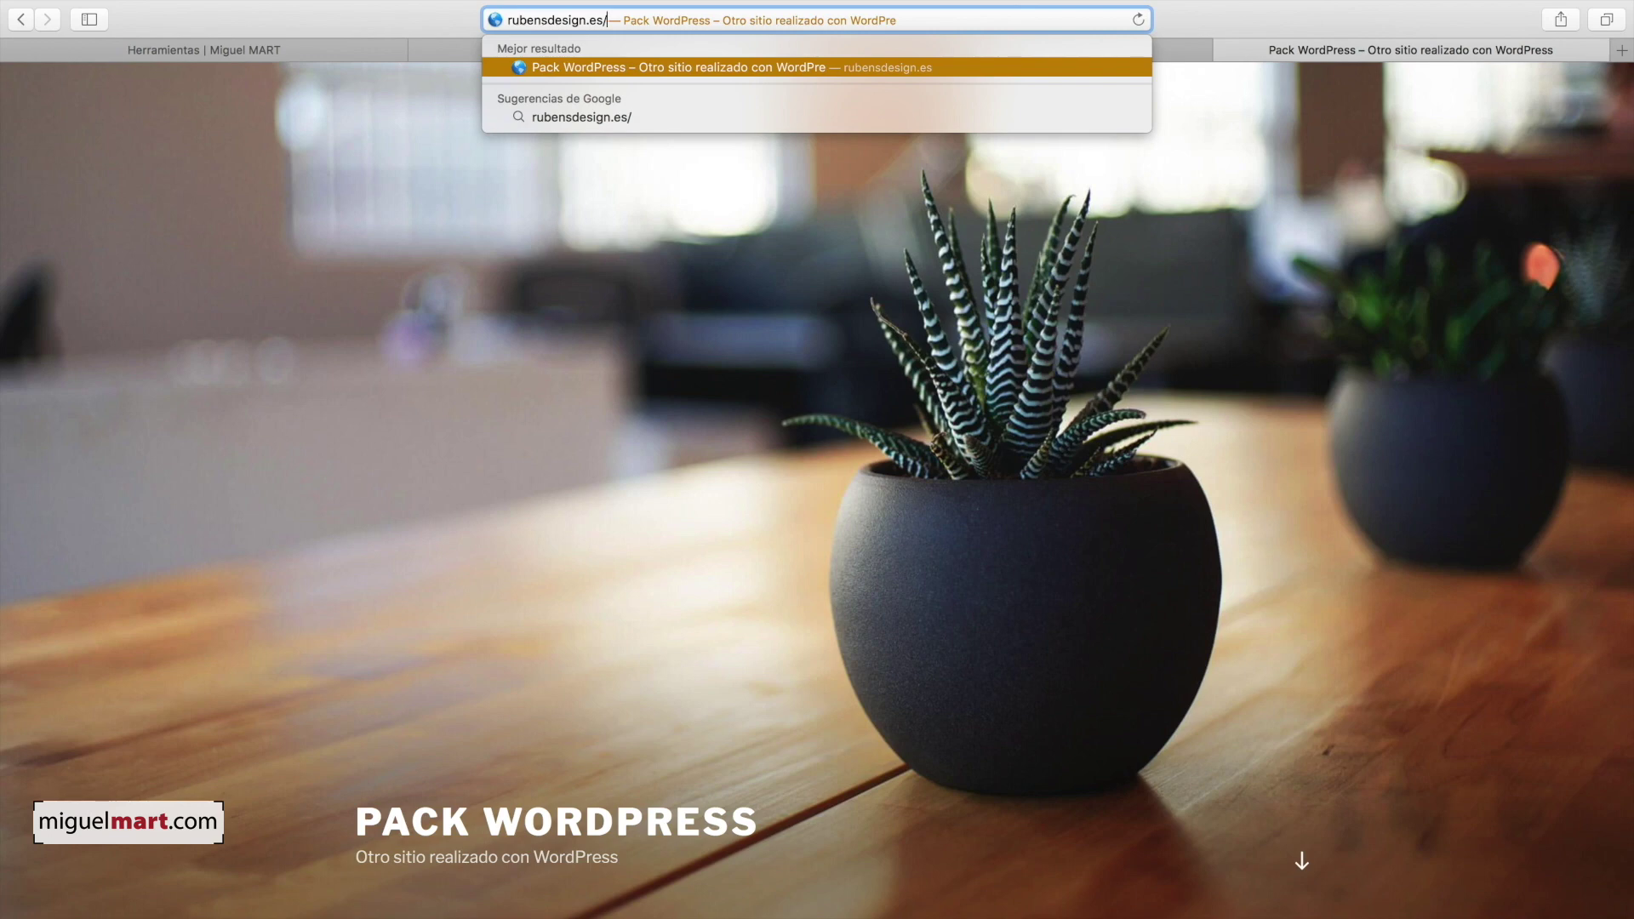
{"action": "type", "text": "wp-admin"}
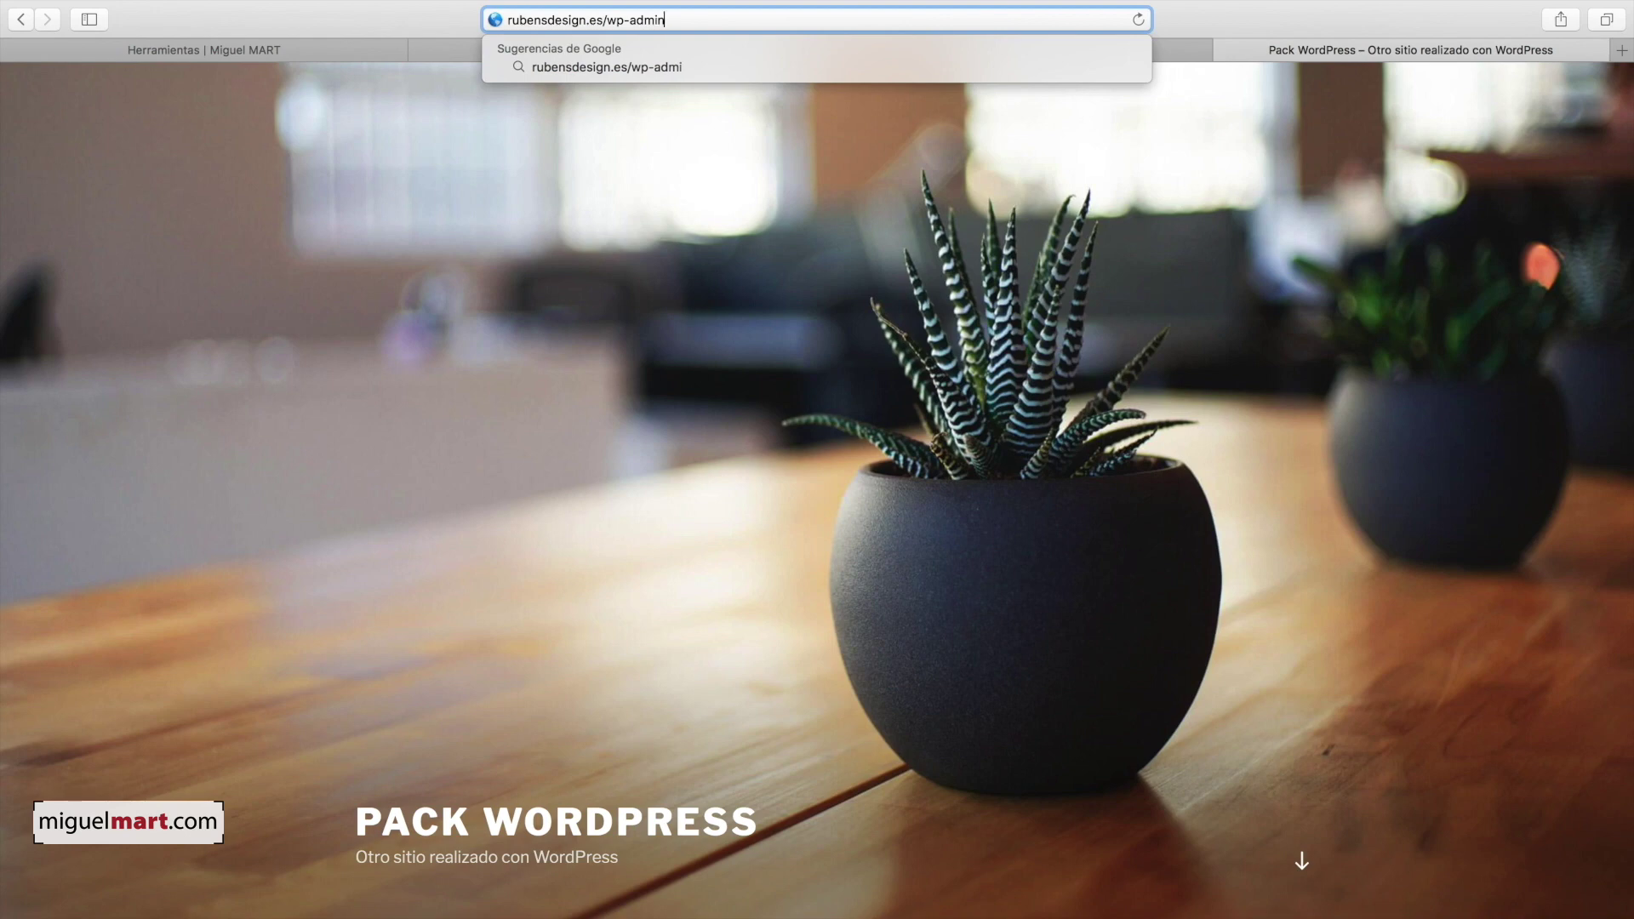
{"action": "key", "text": "Return"}
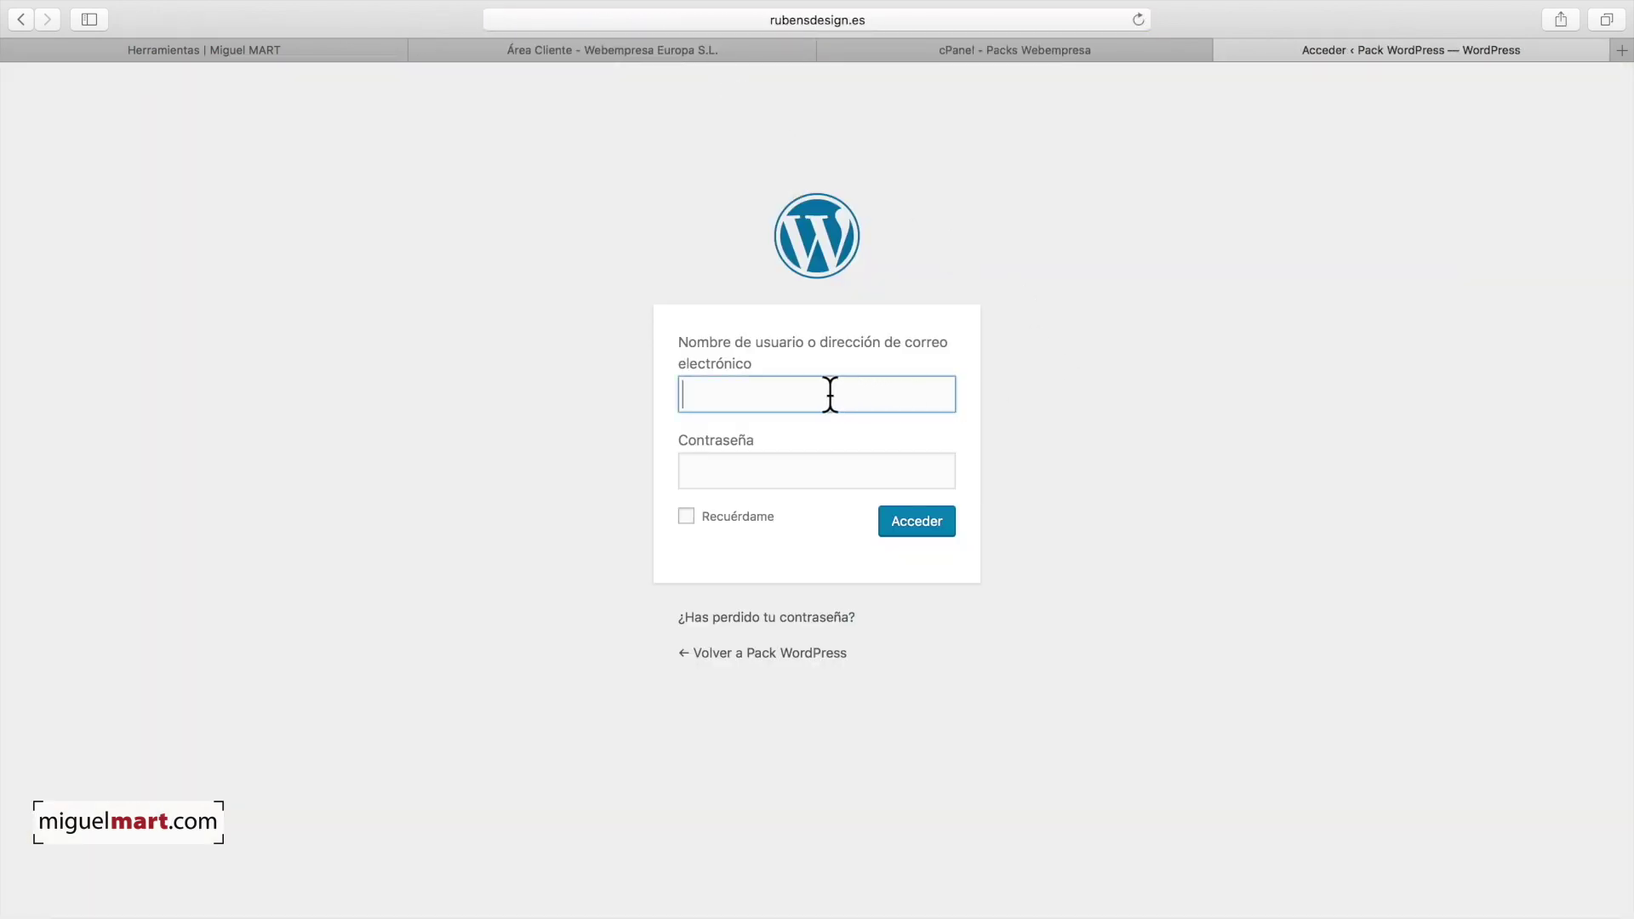
{"action": "type", "text": "M"}
{"action": "left_click", "coordinate": [803, 483]}
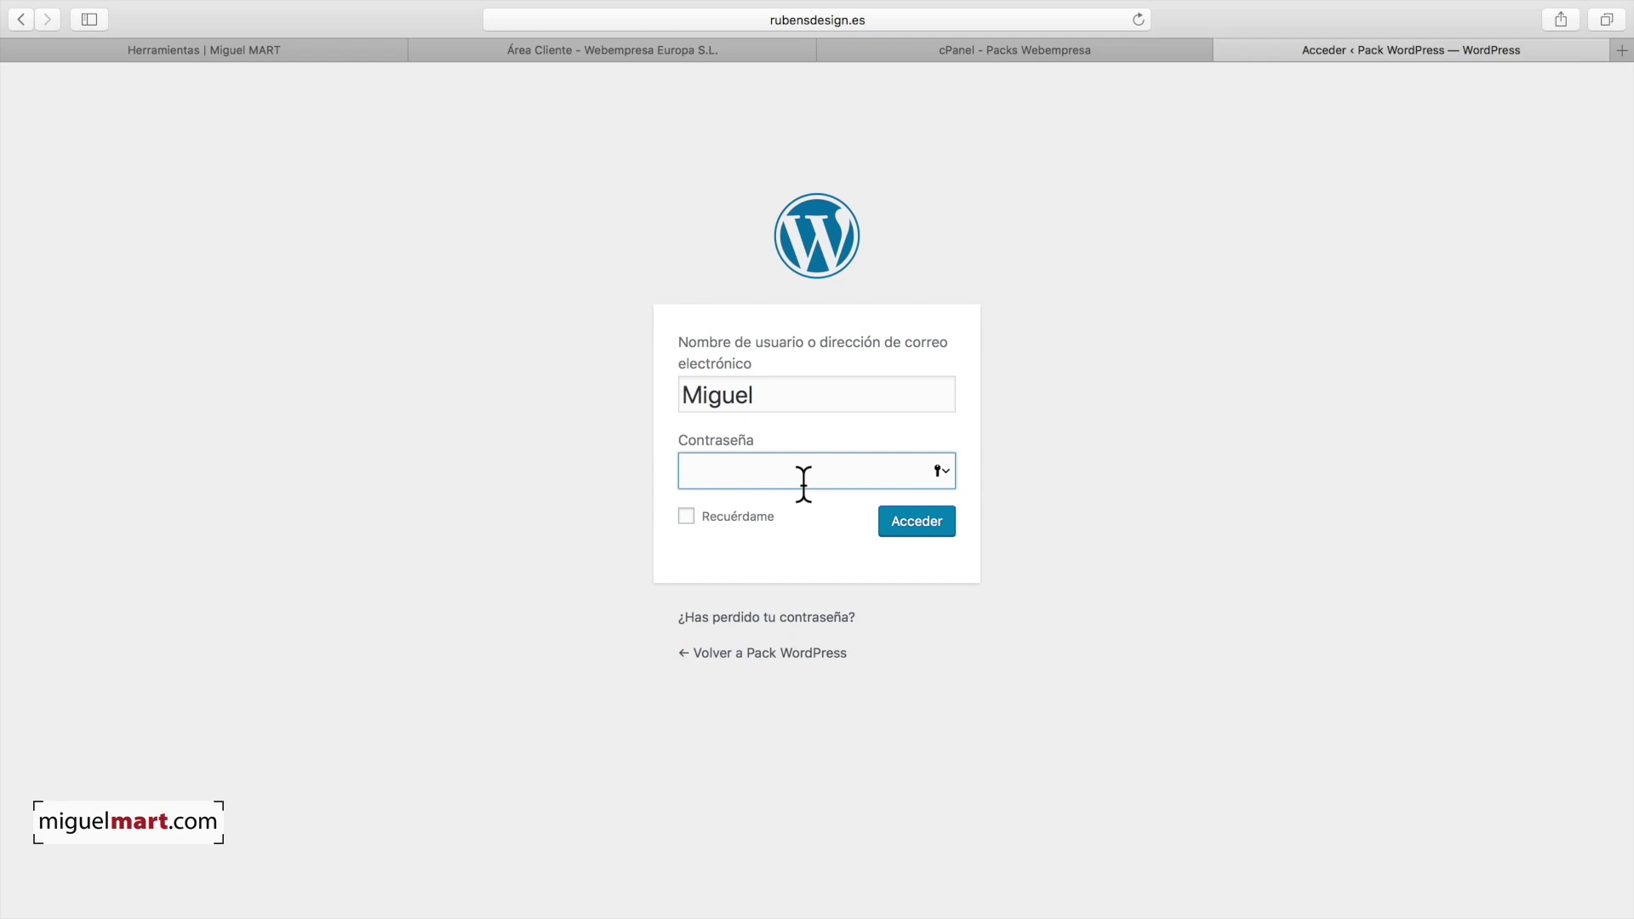
{"action": "key", "text": "super+v"}
{"action": "key", "text": "Return"}
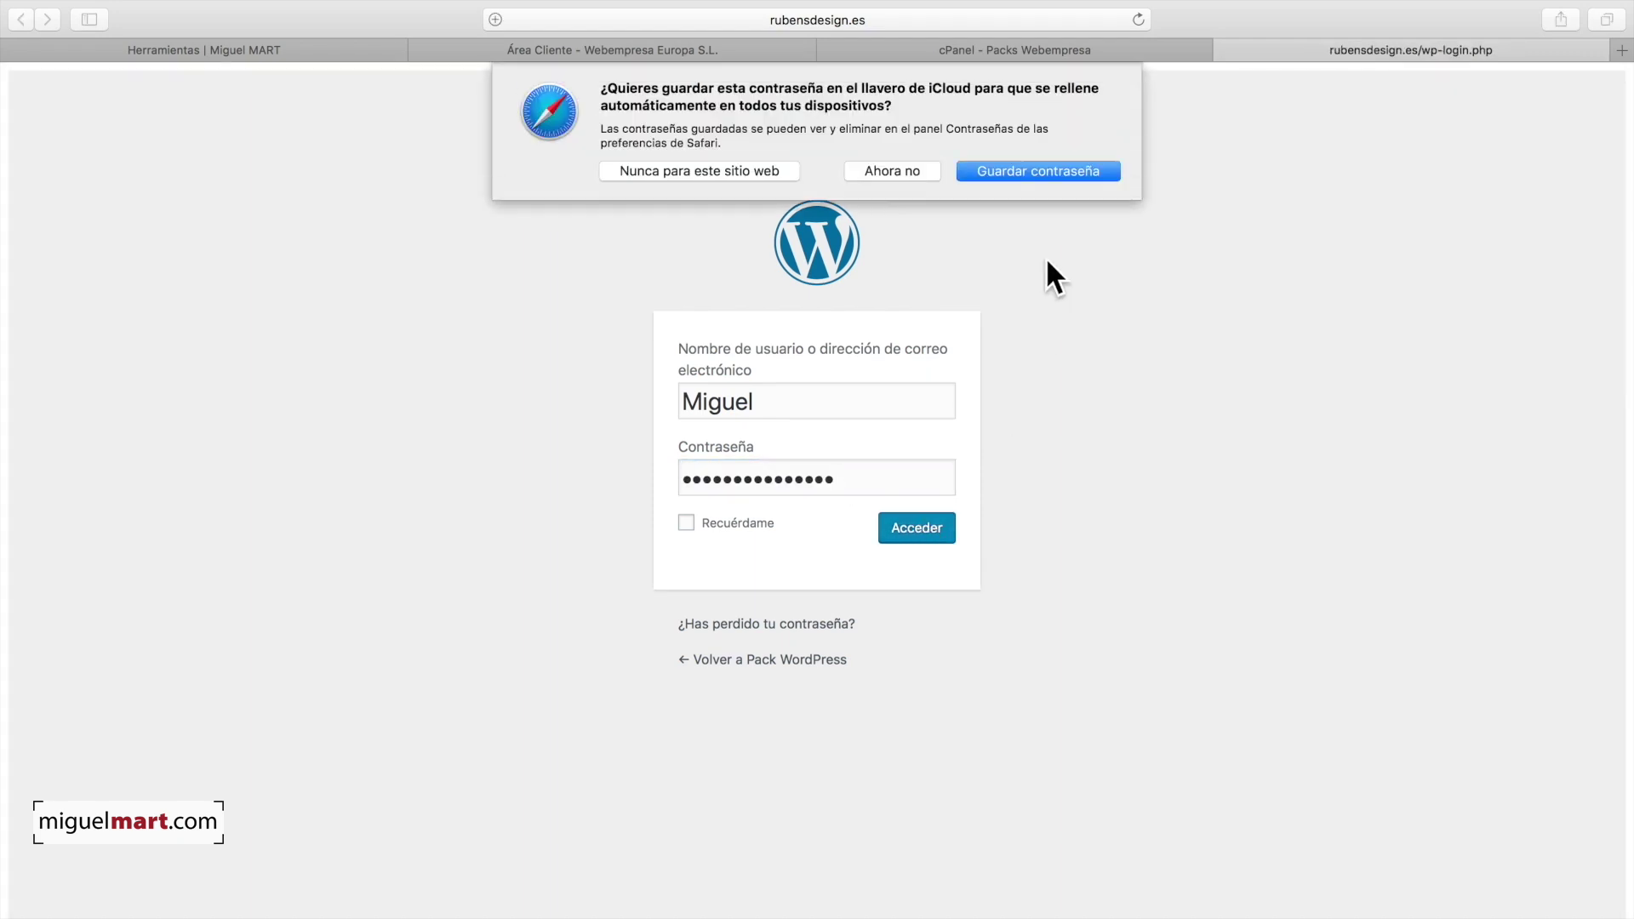
{"action": "left_click", "coordinate": [895, 173]}
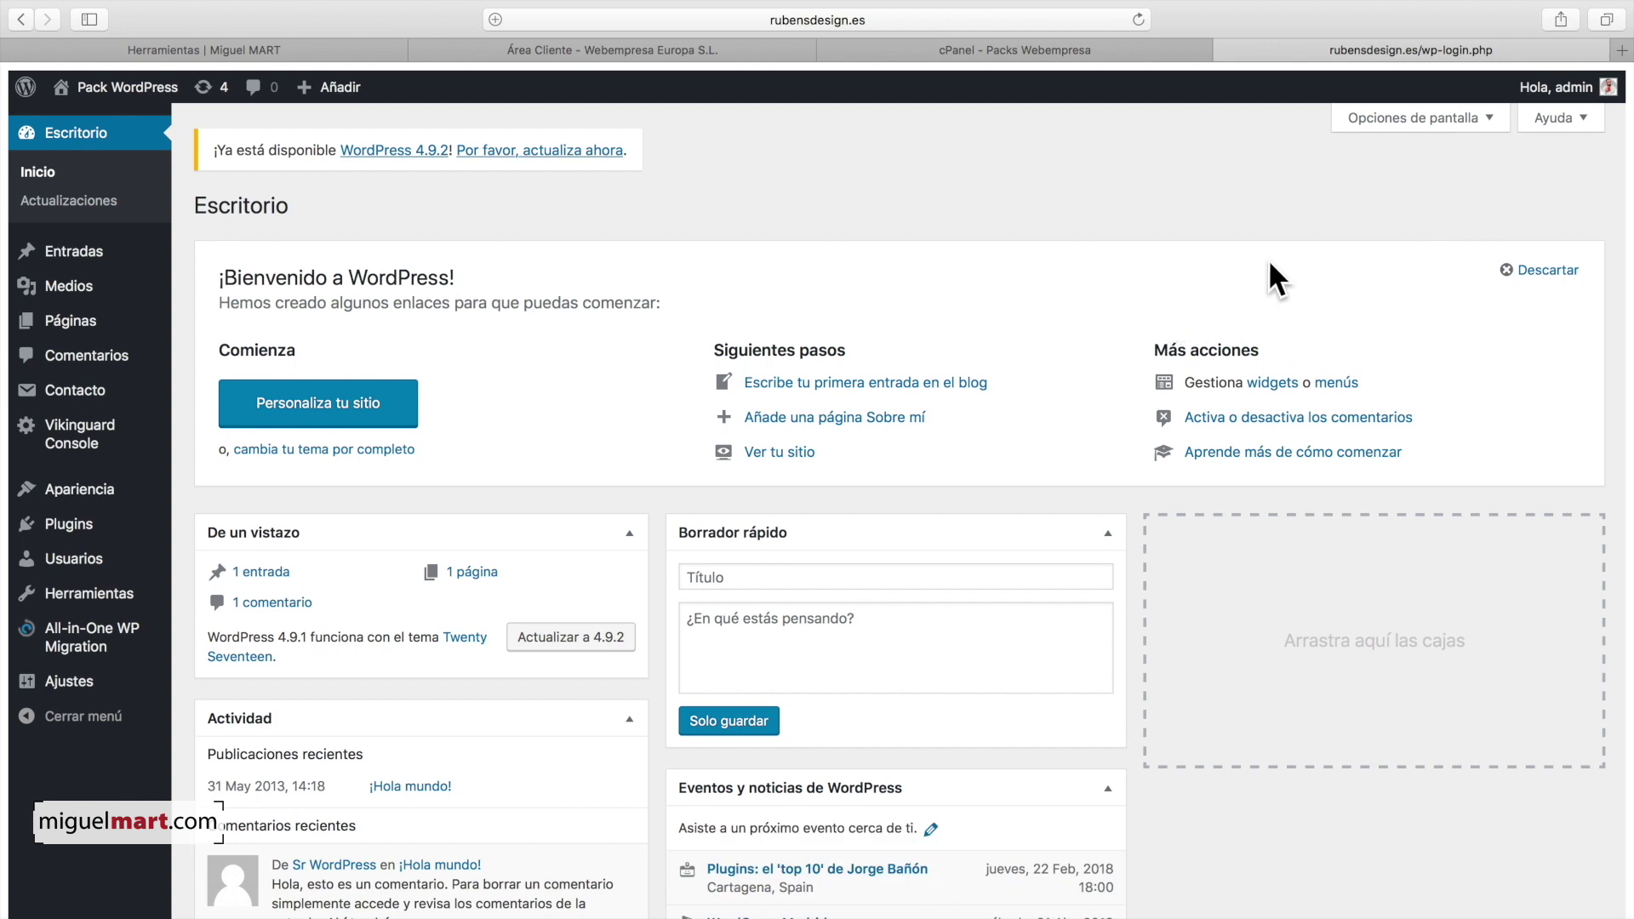
Step: Dismiss the welcome panel and view the Pack WordPress front page via Visitar sitio
{"action": "left_click", "coordinate": [1536, 272]}
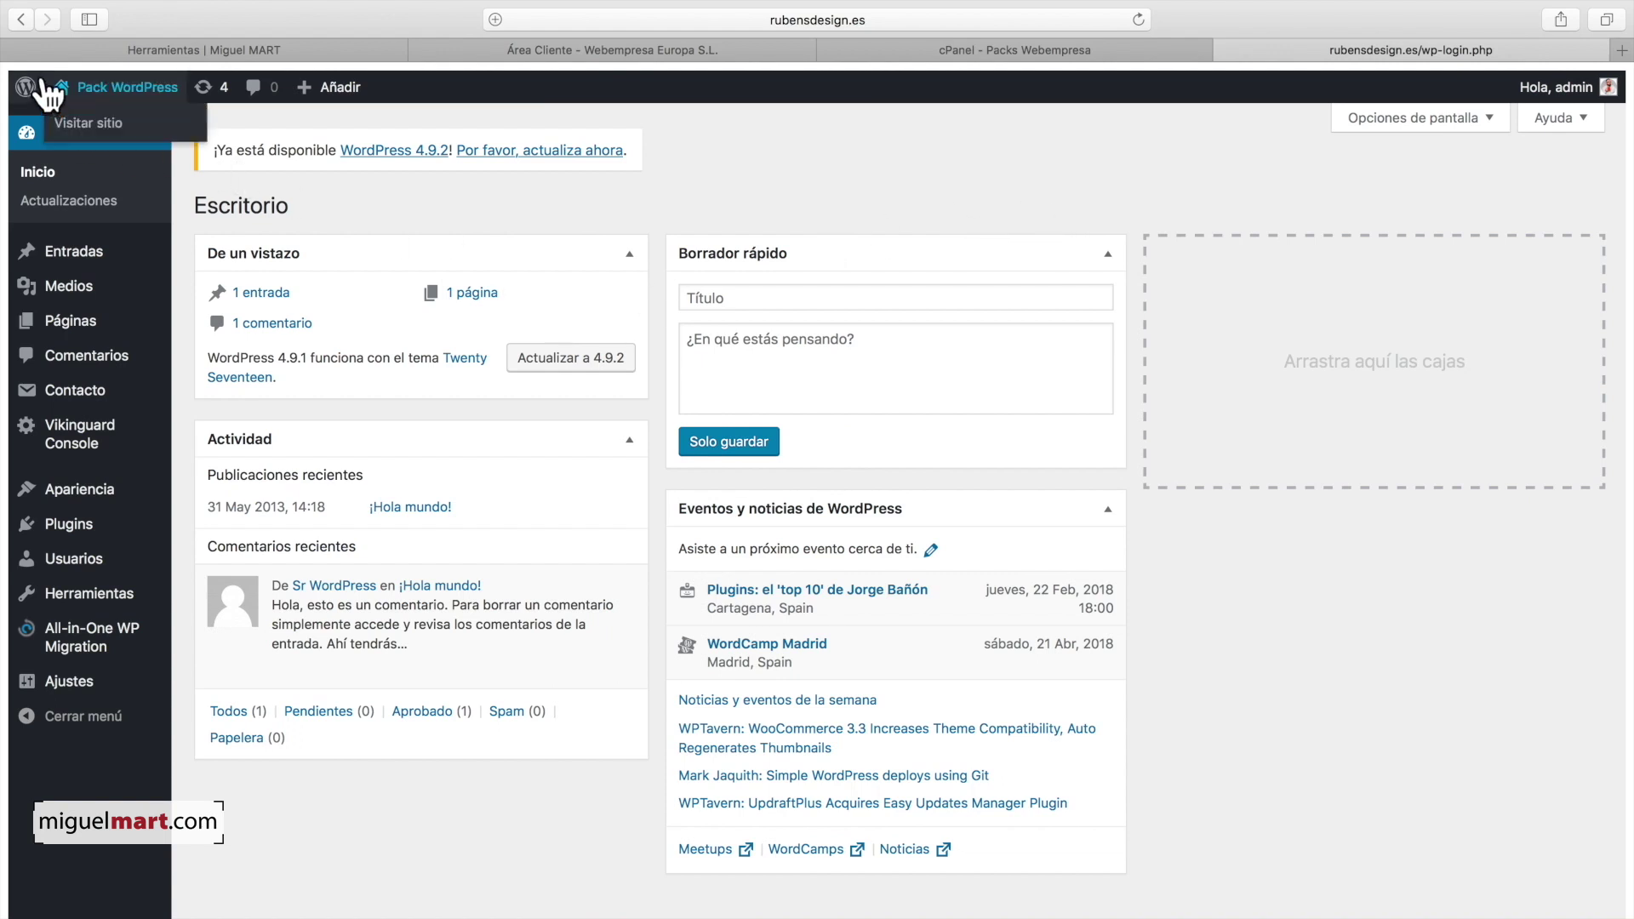
{"action": "mouse_move", "coordinate": [67, 89]}
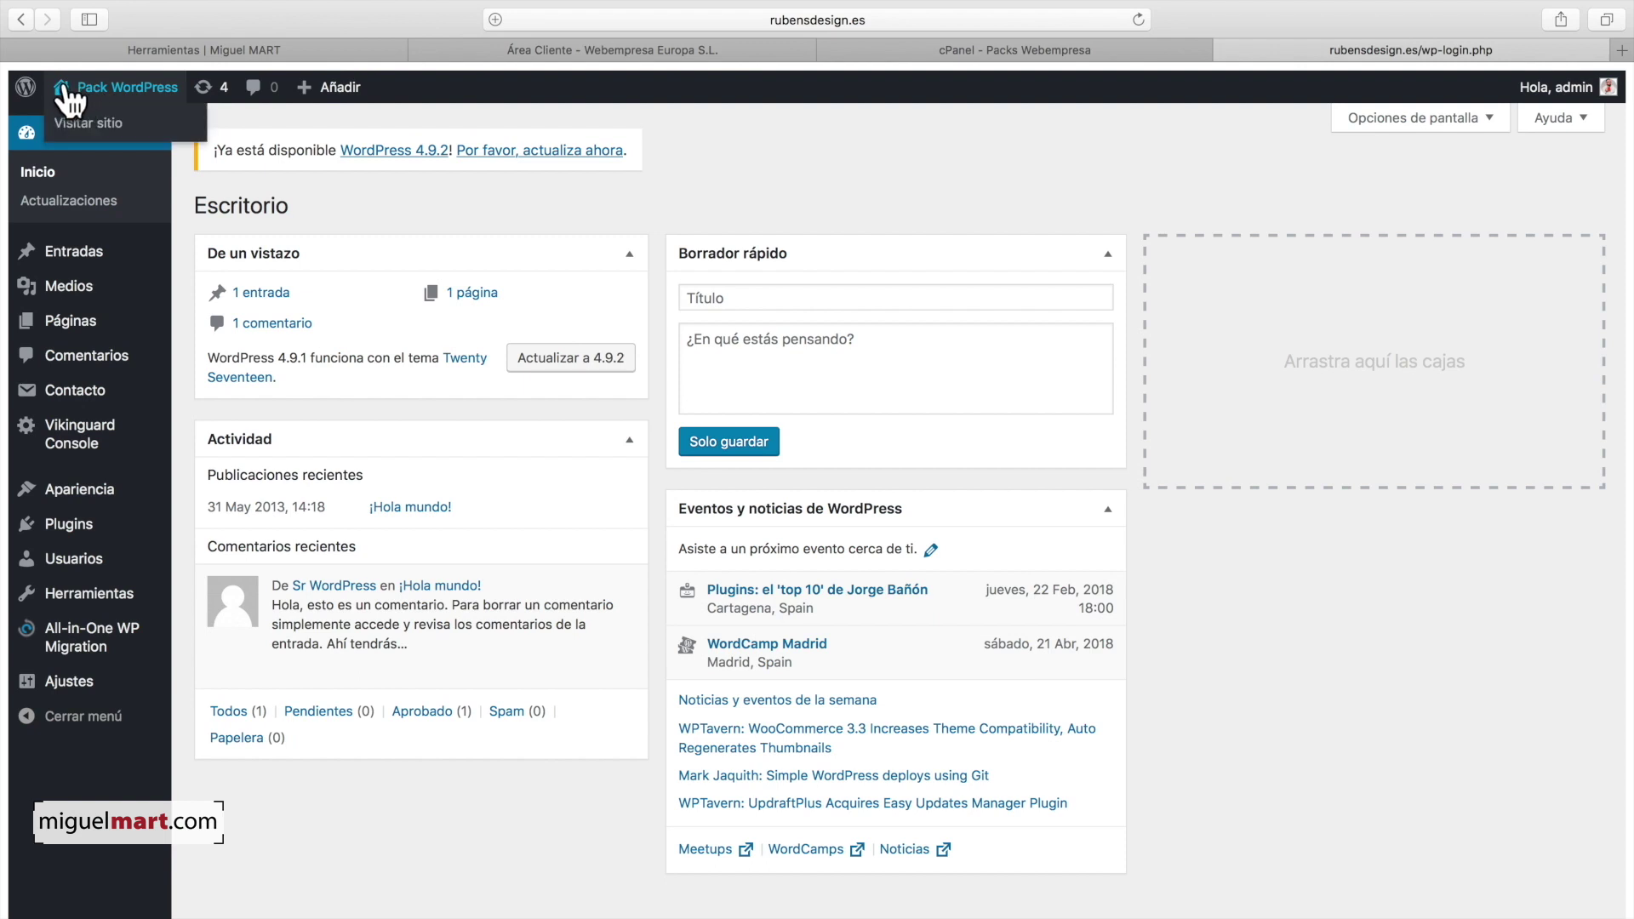
{"action": "left_click", "coordinate": [64, 89]}
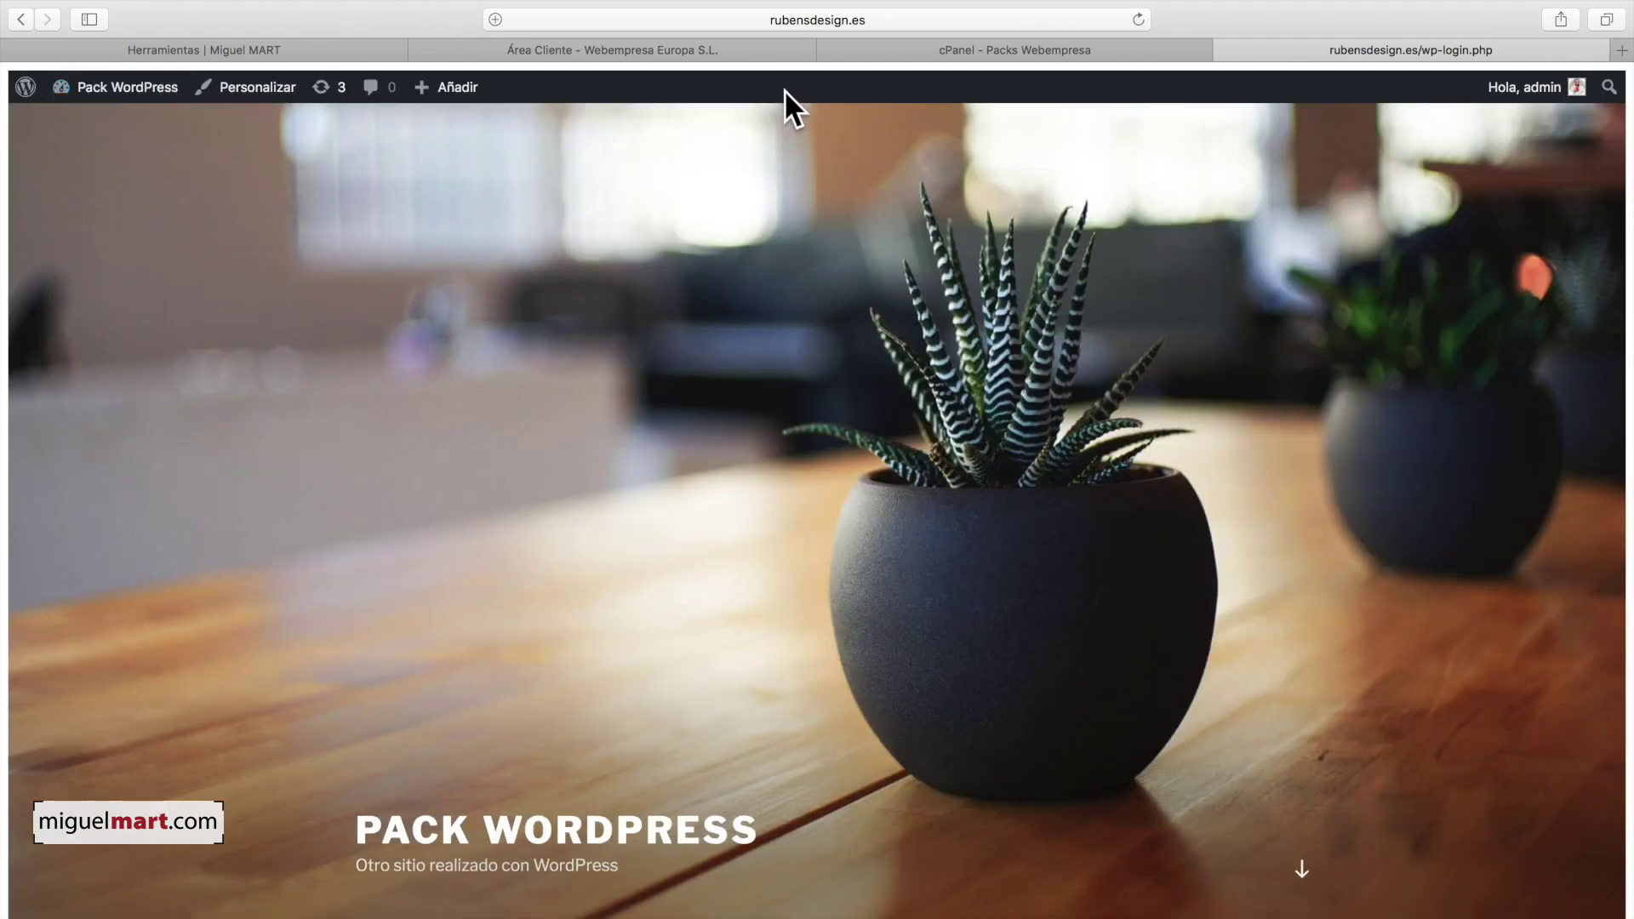
{"action": "scroll", "coordinate": [874, 308], "scroll_direction": "down", "scroll_amount": 10}
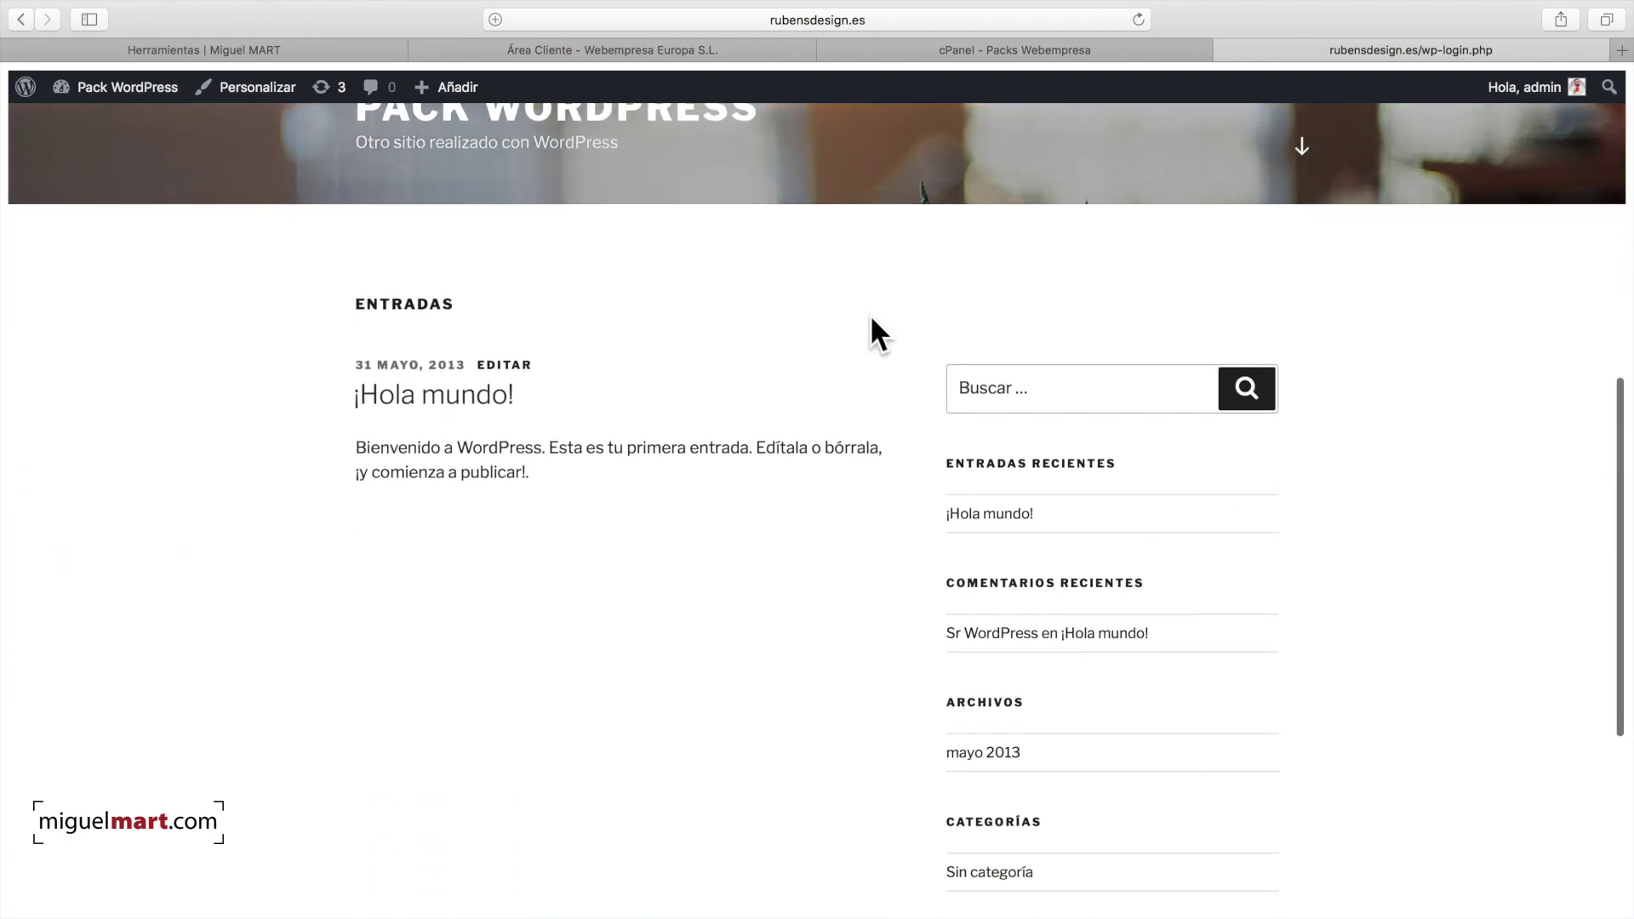
{"action": "scroll", "coordinate": [871, 321], "scroll_direction": "up", "scroll_amount": 3}
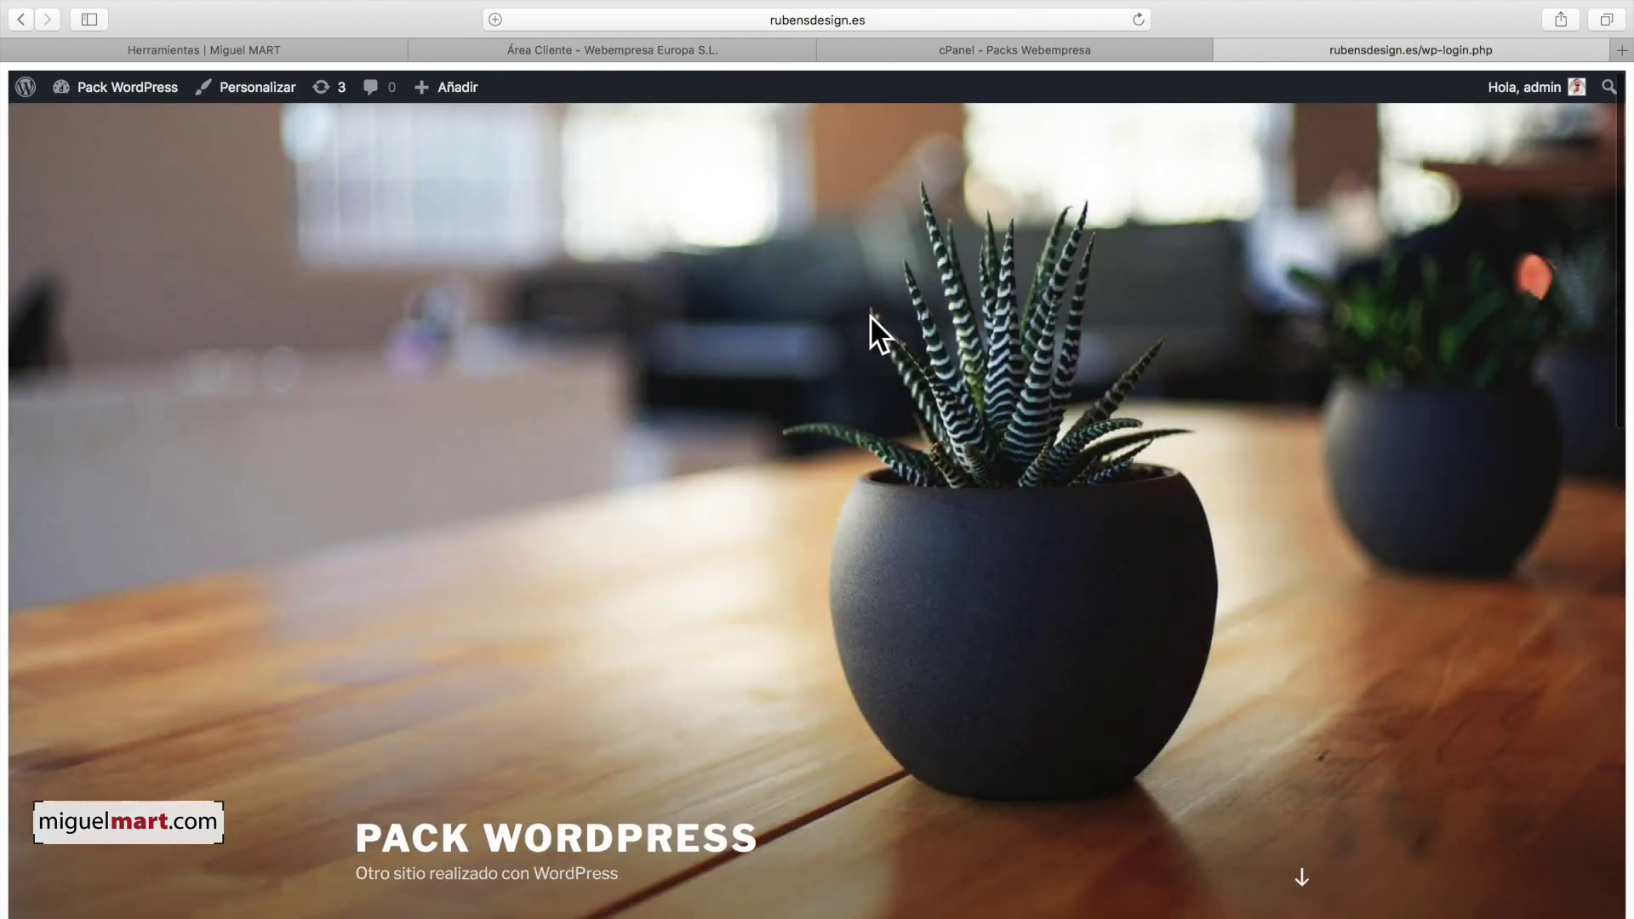
{"action": "scroll", "coordinate": [865, 308], "scroll_direction": "down", "scroll_amount": 5}
{"action": "scroll", "coordinate": [867, 312], "scroll_direction": "down", "scroll_amount": 6}
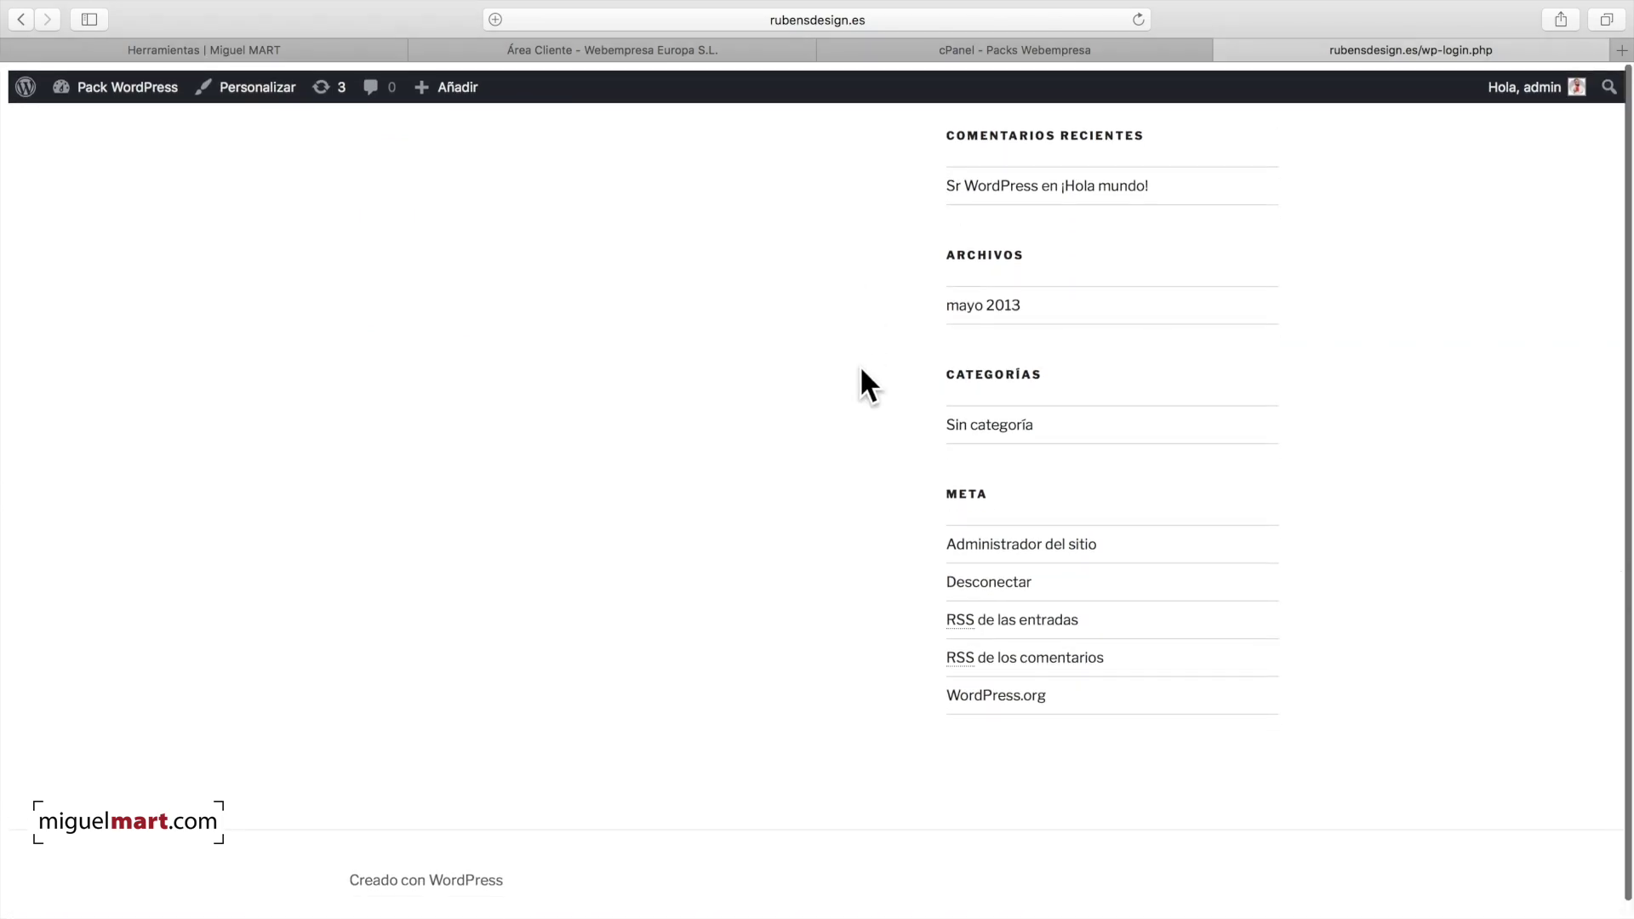
{"action": "scroll", "coordinate": [859, 365], "scroll_direction": "up", "scroll_amount": 15}
{"action": "scroll", "coordinate": [859, 365], "scroll_direction": "up", "scroll_amount": 5}
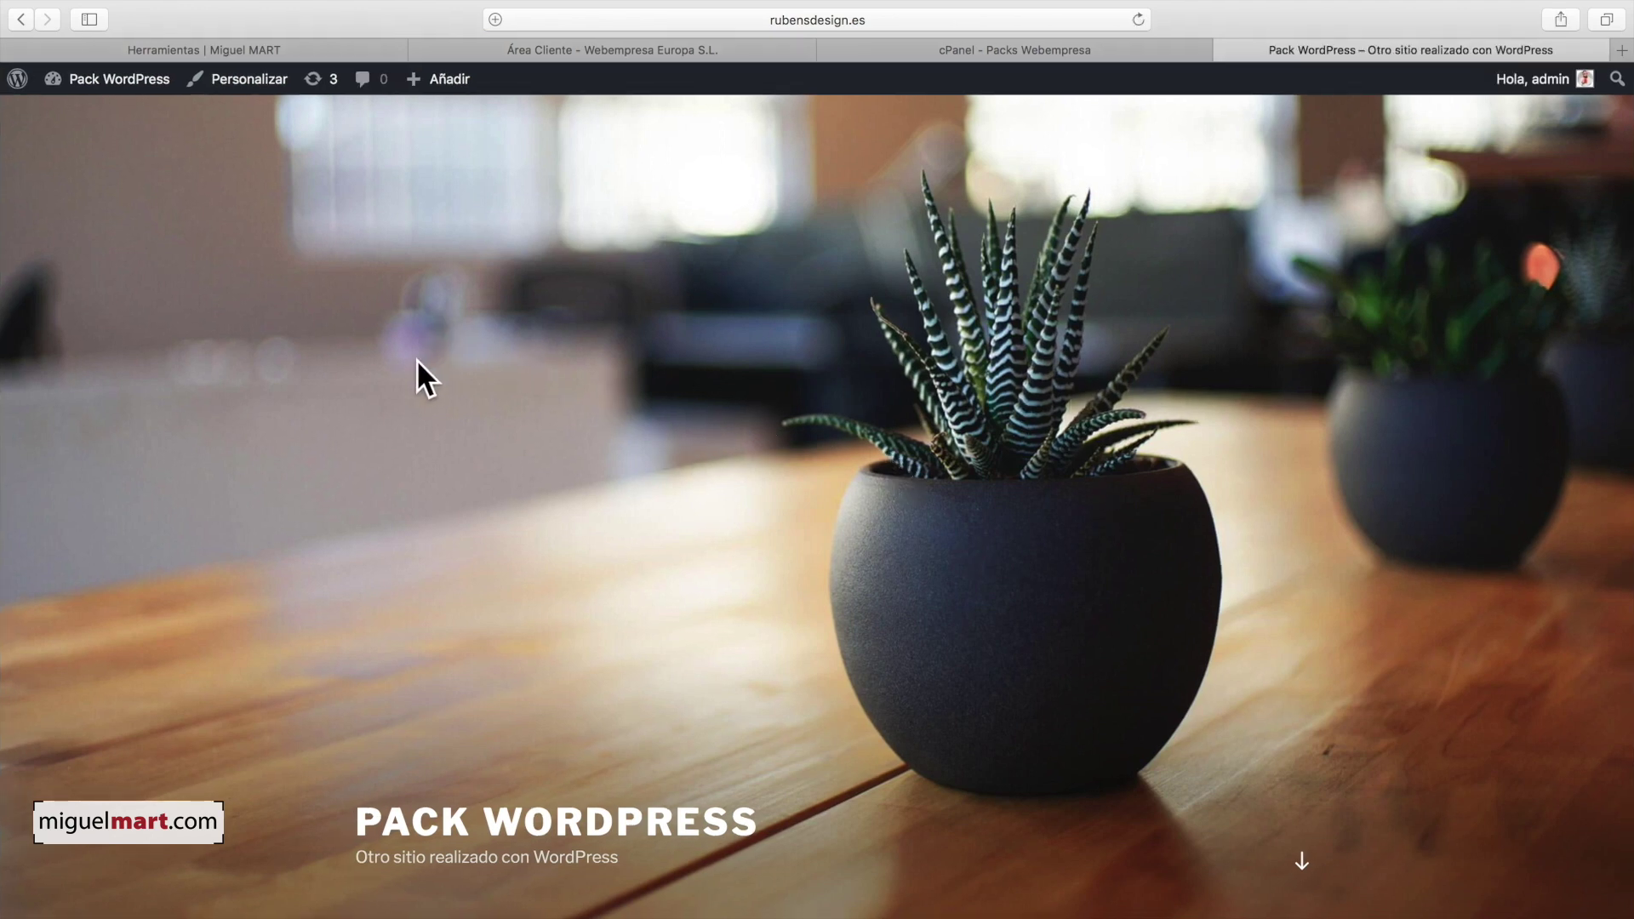
{"action": "scroll", "coordinate": [416, 359], "scroll_direction": "down", "scroll_amount": 2}
{"action": "scroll", "coordinate": [416, 359], "scroll_direction": "up", "scroll_amount": 2}
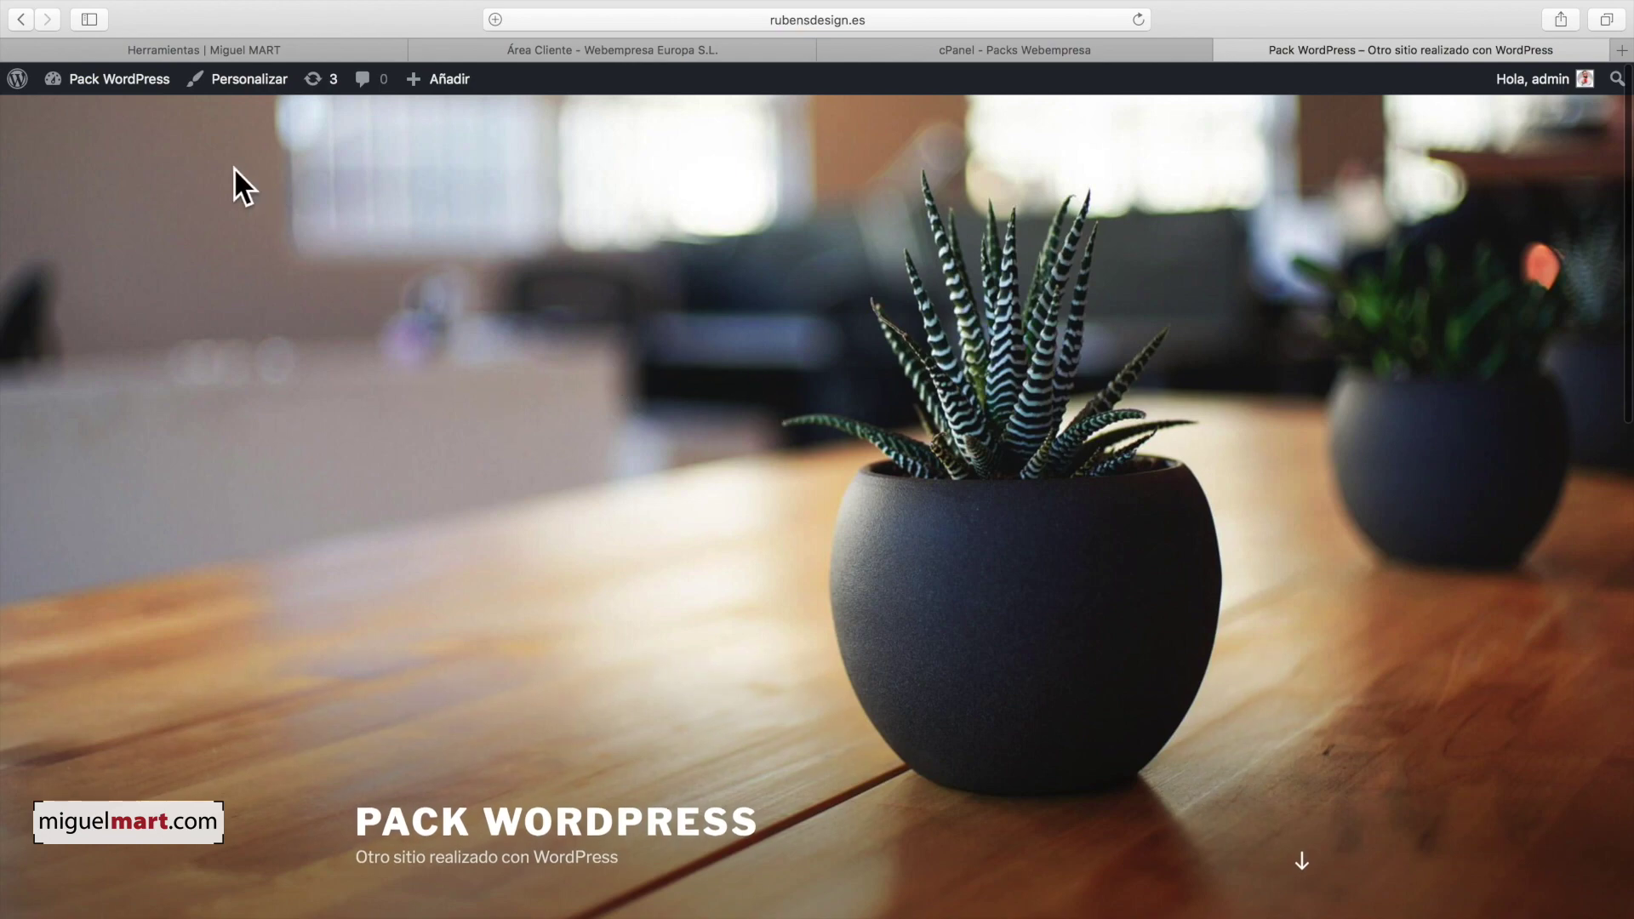
Step: Return to the dashboard and review the 7 themes in Apariencia > Temas
{"action": "left_click", "coordinate": [87, 77]}
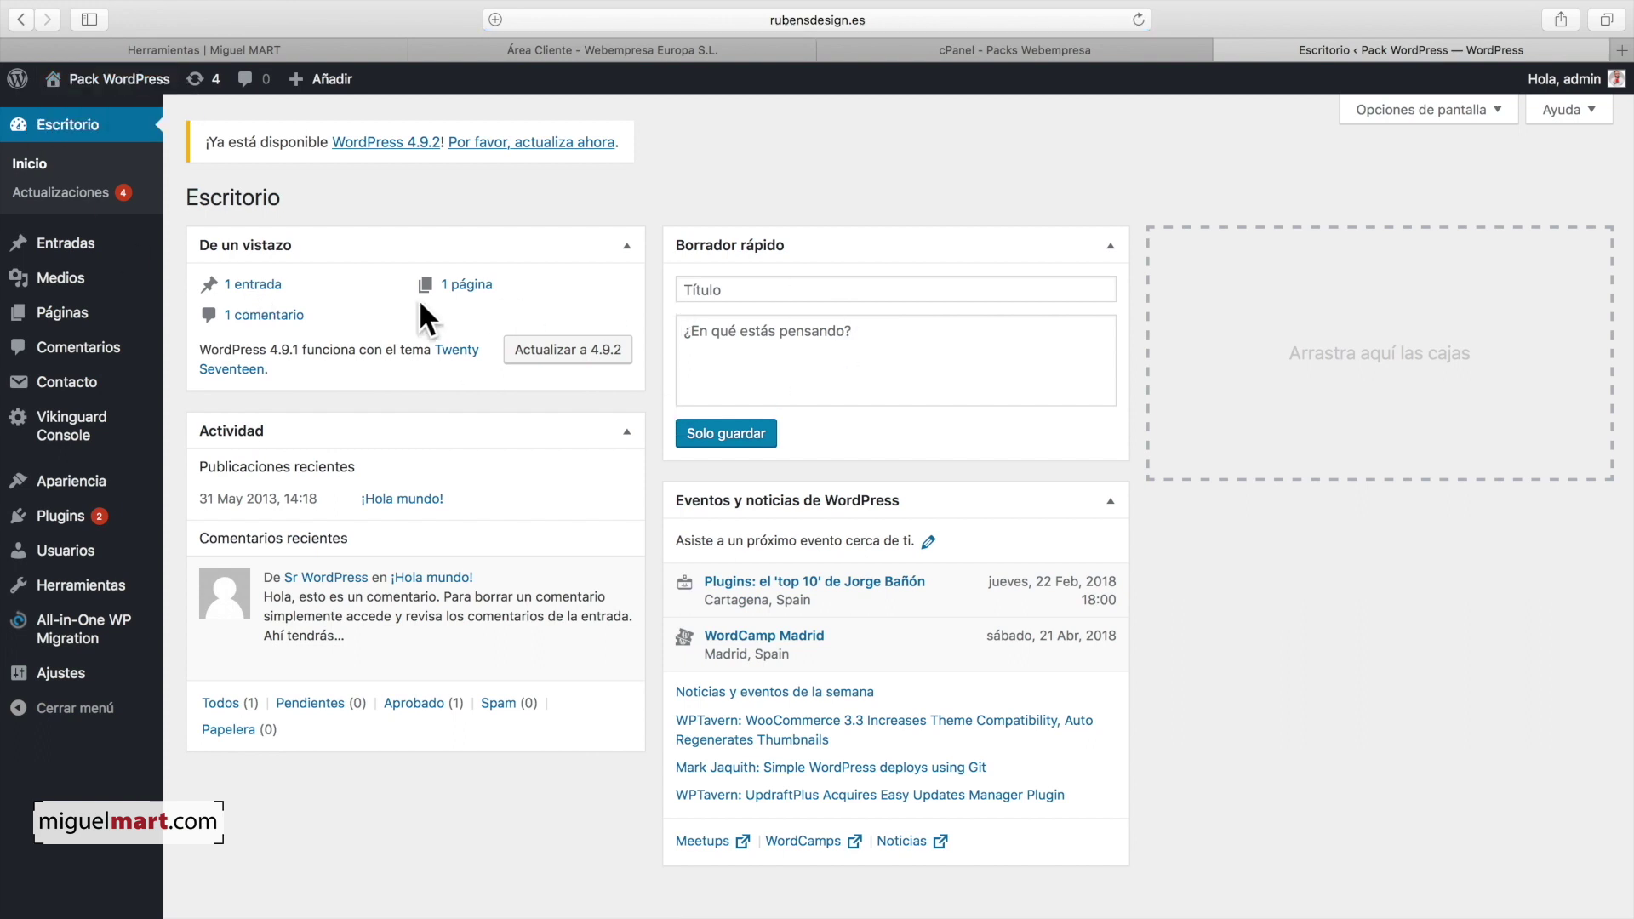
{"action": "mouse_move", "coordinate": [77, 480]}
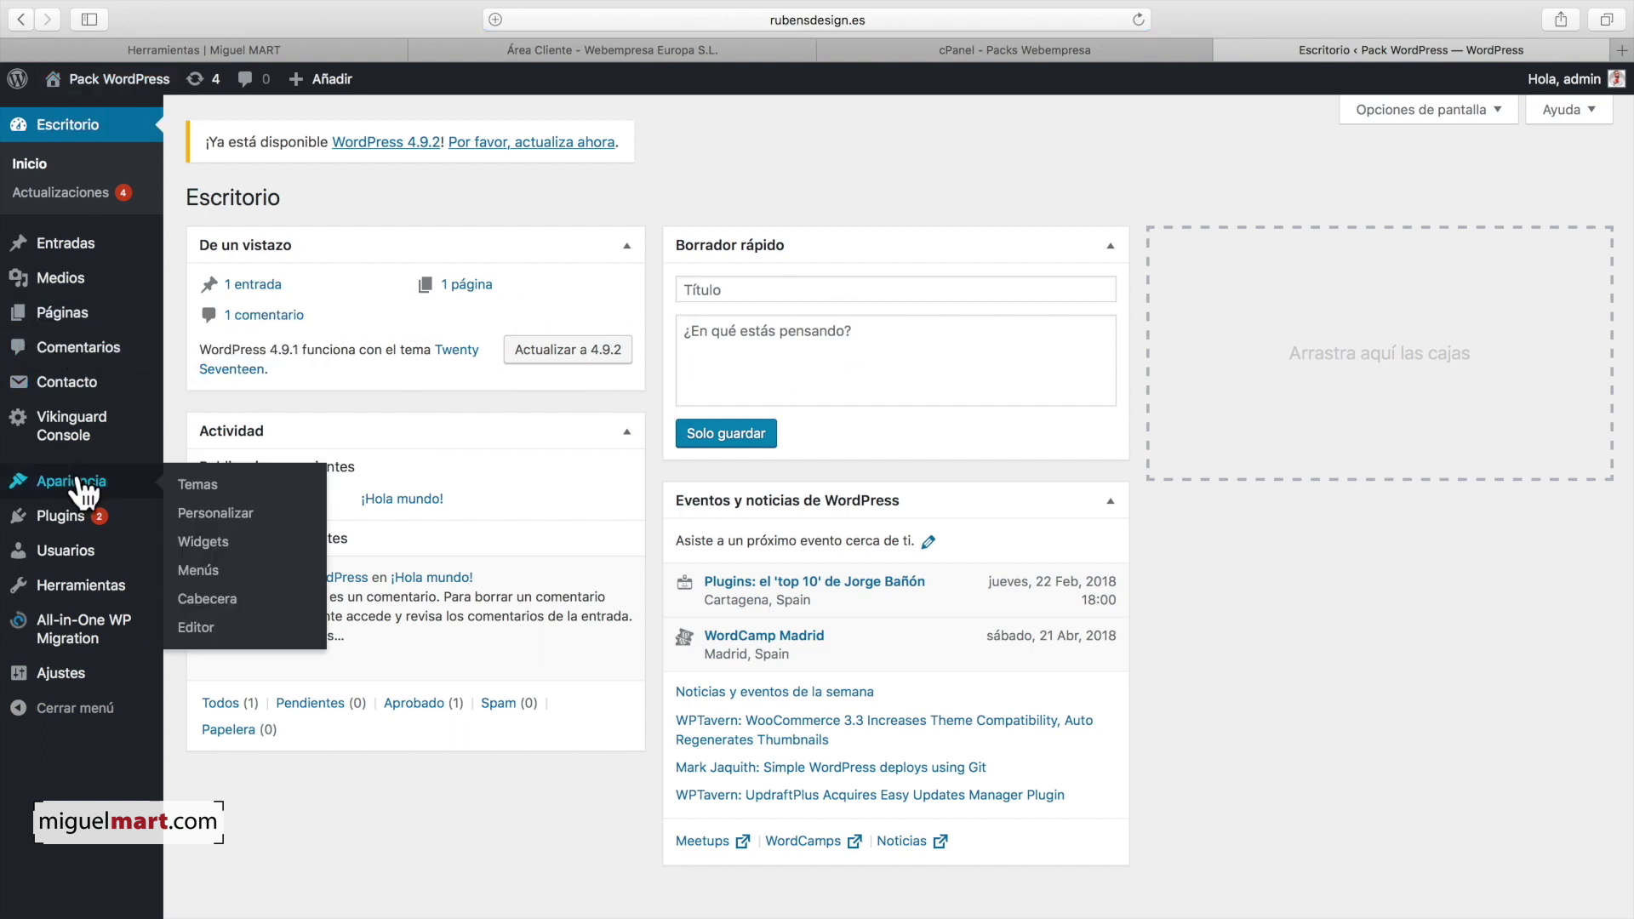
{"action": "left_click", "coordinate": [212, 486]}
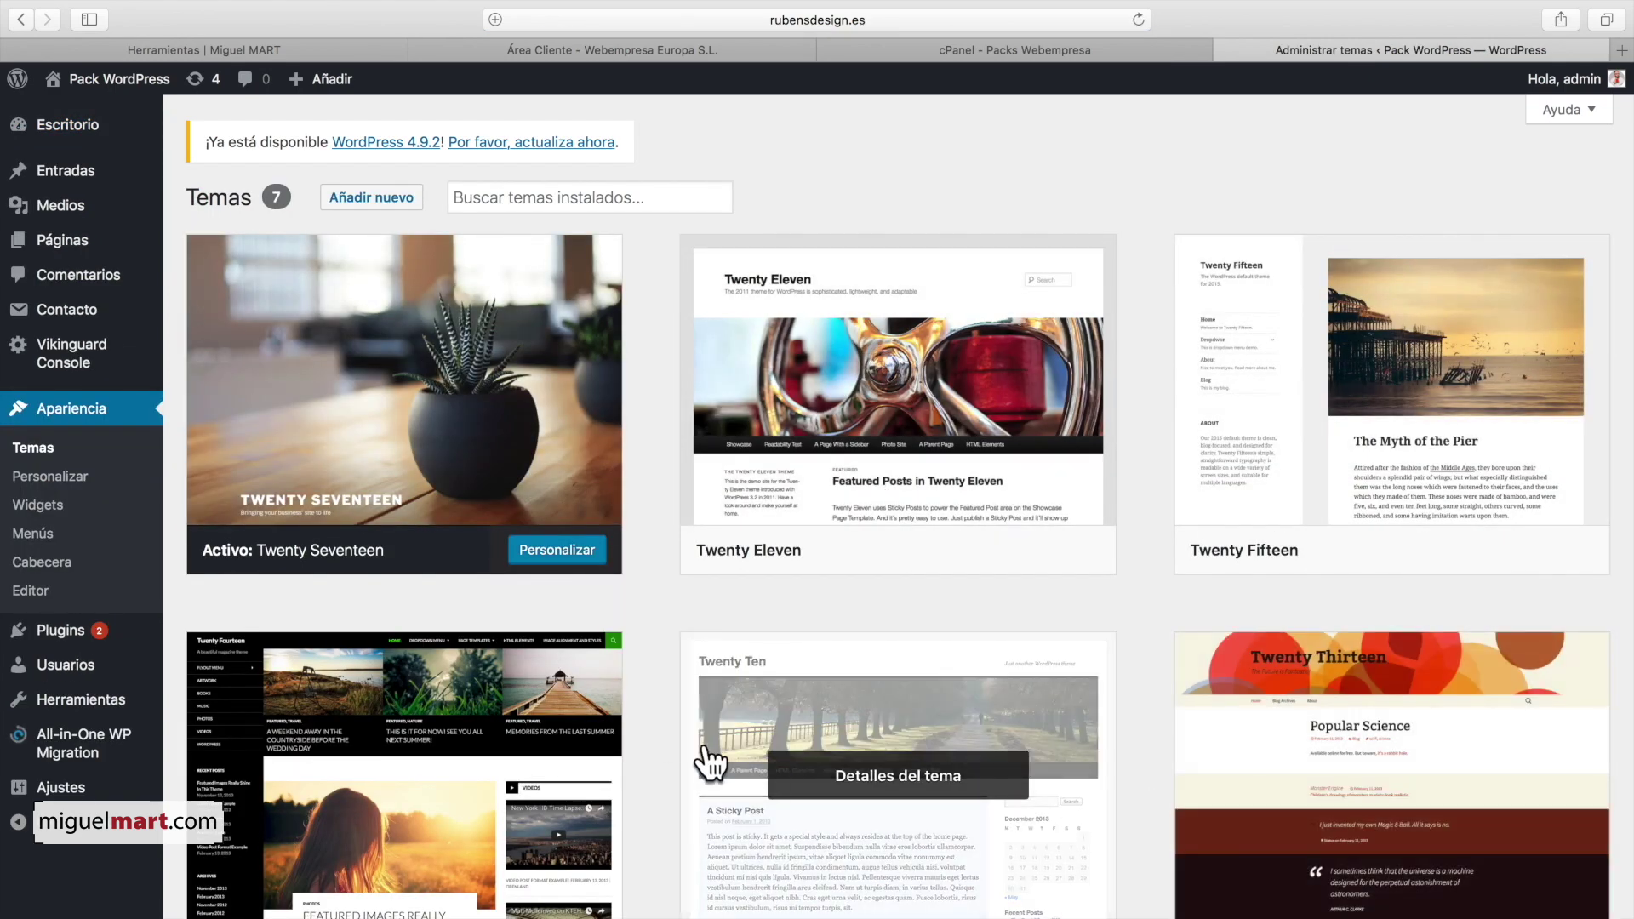
{"action": "scroll", "coordinate": [1019, 613], "scroll_direction": "down", "scroll_amount": 3}
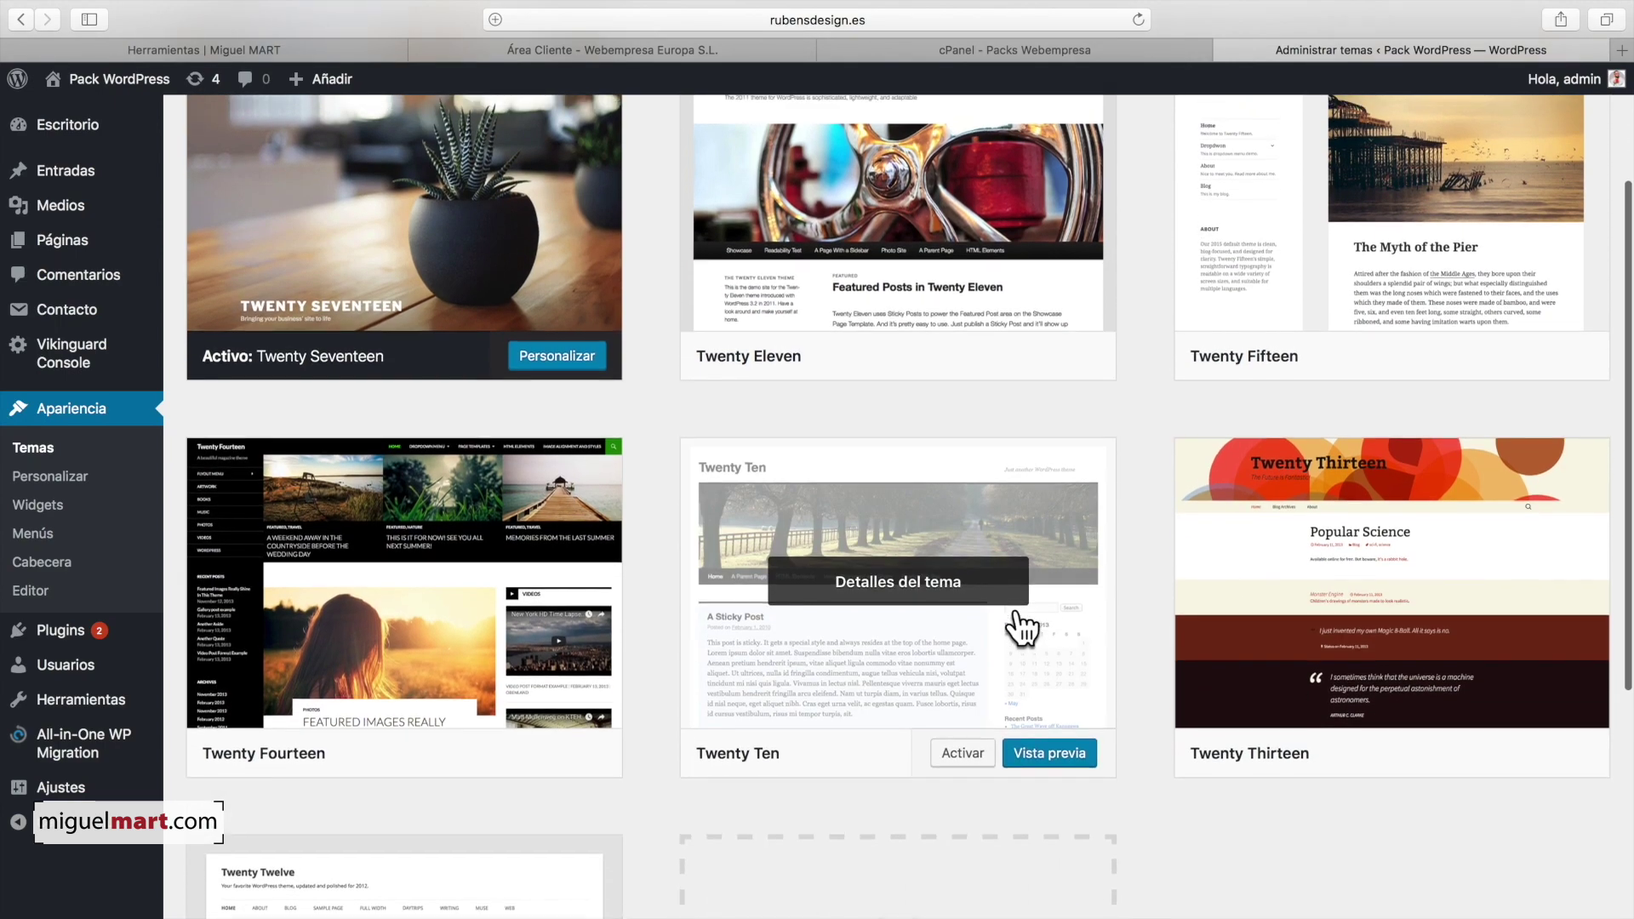
{"action": "scroll", "coordinate": [1018, 605], "scroll_direction": "up", "scroll_amount": 3}
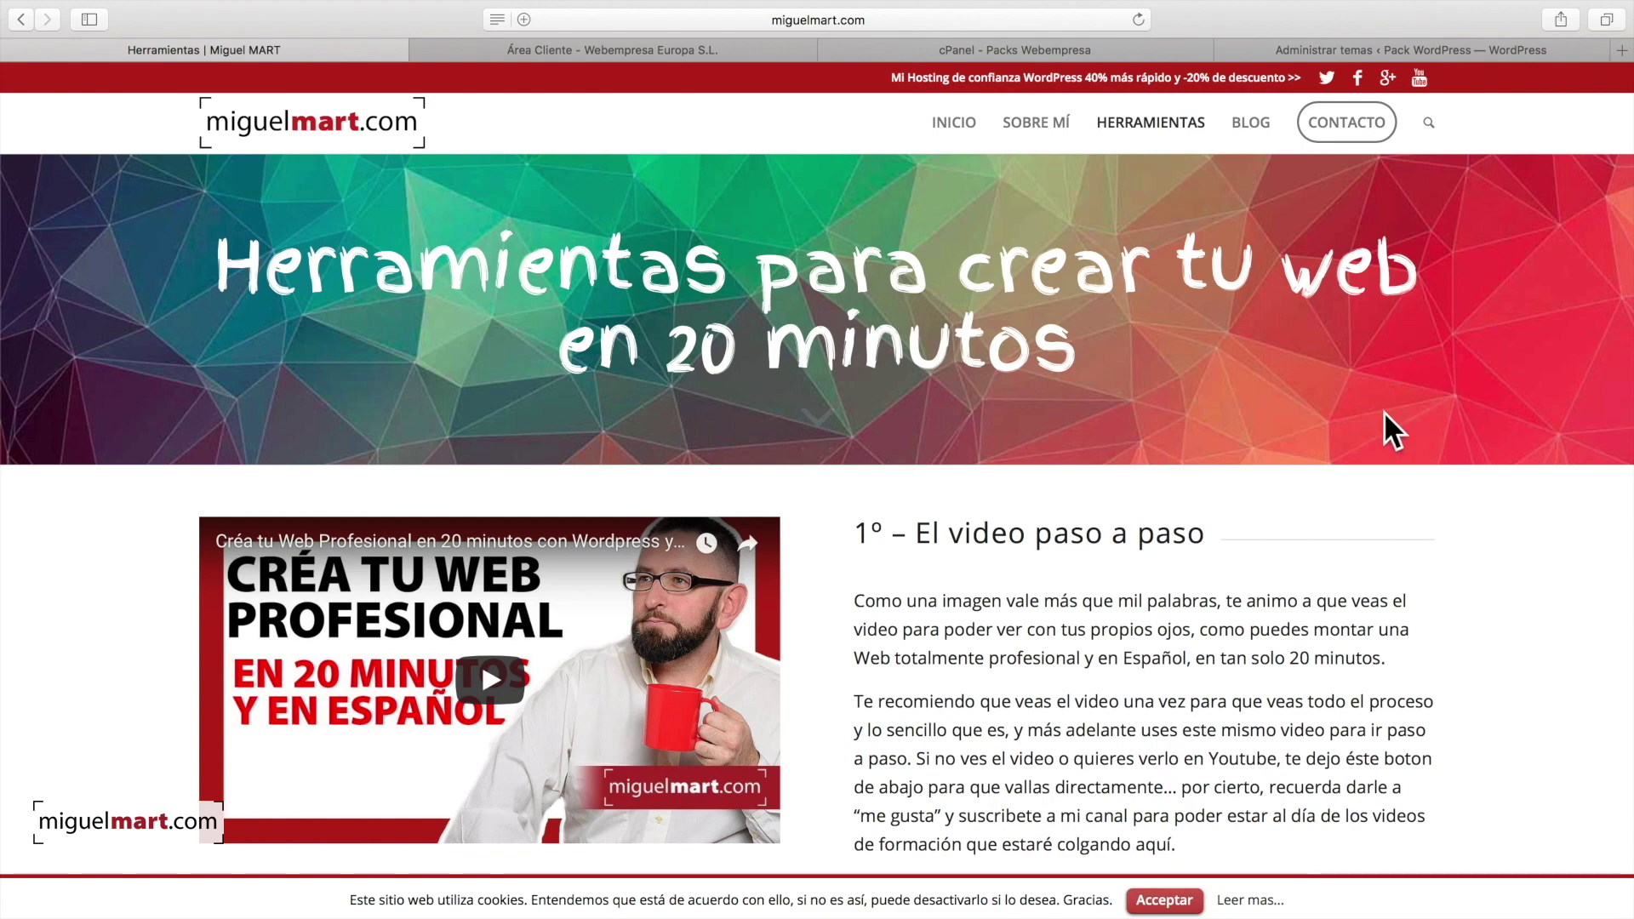
Step: Scroll to section 3 'La portada de tu Web – El Theme' and open Enfold on ThemeForest
{"action": "scroll", "coordinate": [1260, 375], "scroll_direction": "down", "scroll_amount": 5}
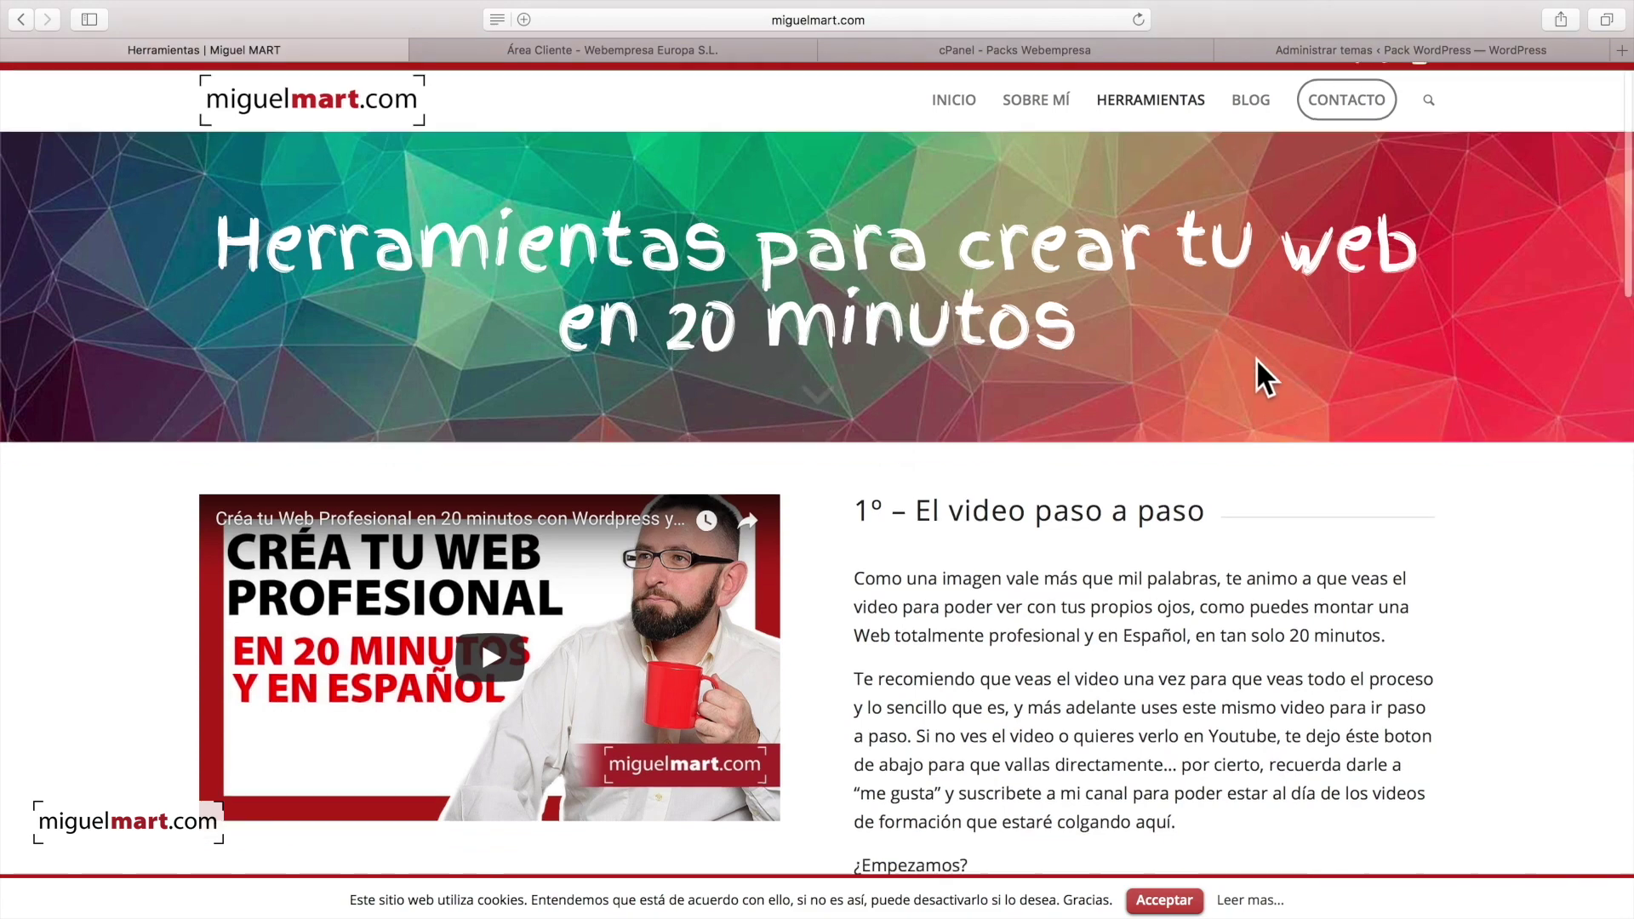
{"action": "scroll", "coordinate": [1274, 368], "scroll_direction": "down", "scroll_amount": 9}
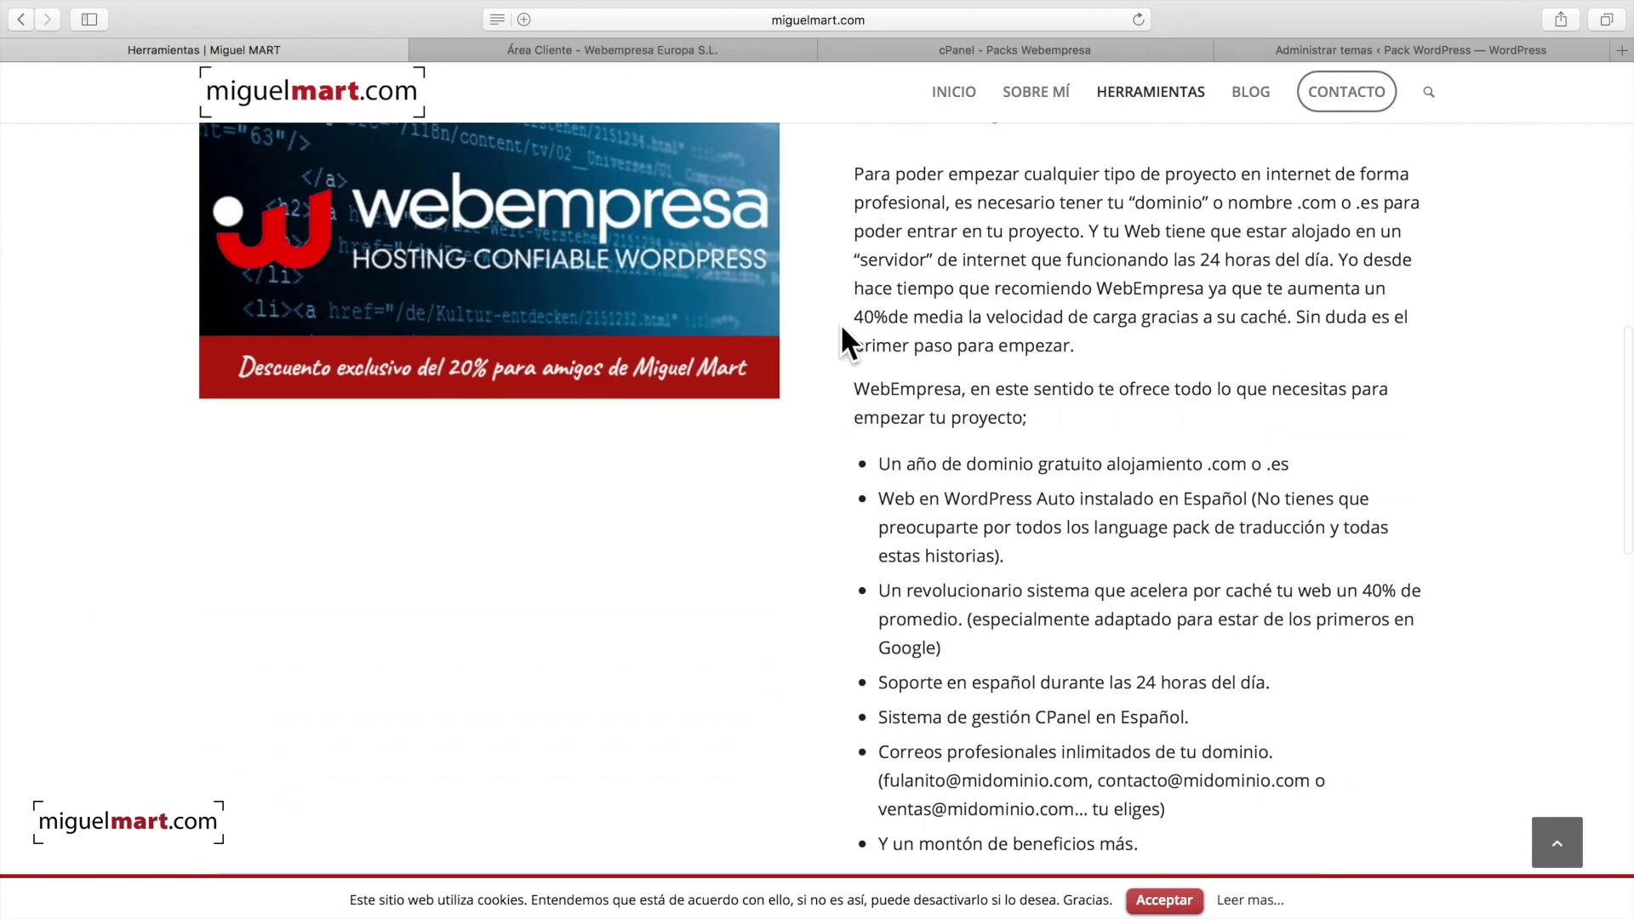
{"action": "scroll", "coordinate": [1124, 346], "scroll_direction": "down", "scroll_amount": 8}
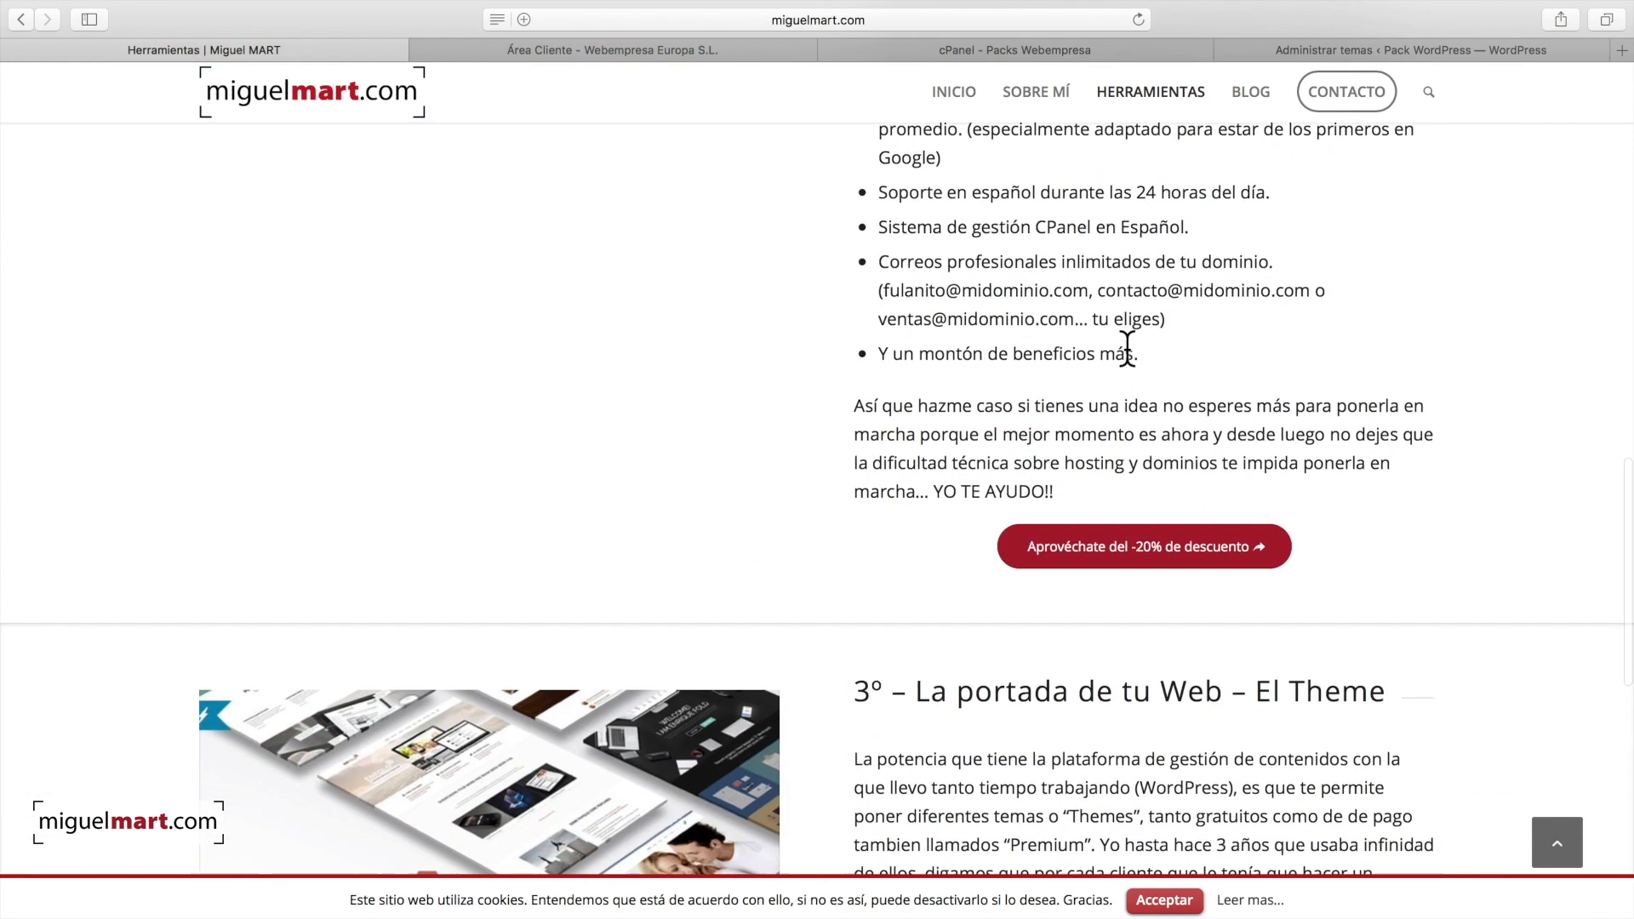
{"action": "scroll", "coordinate": [1126, 349], "scroll_direction": "down", "scroll_amount": 5}
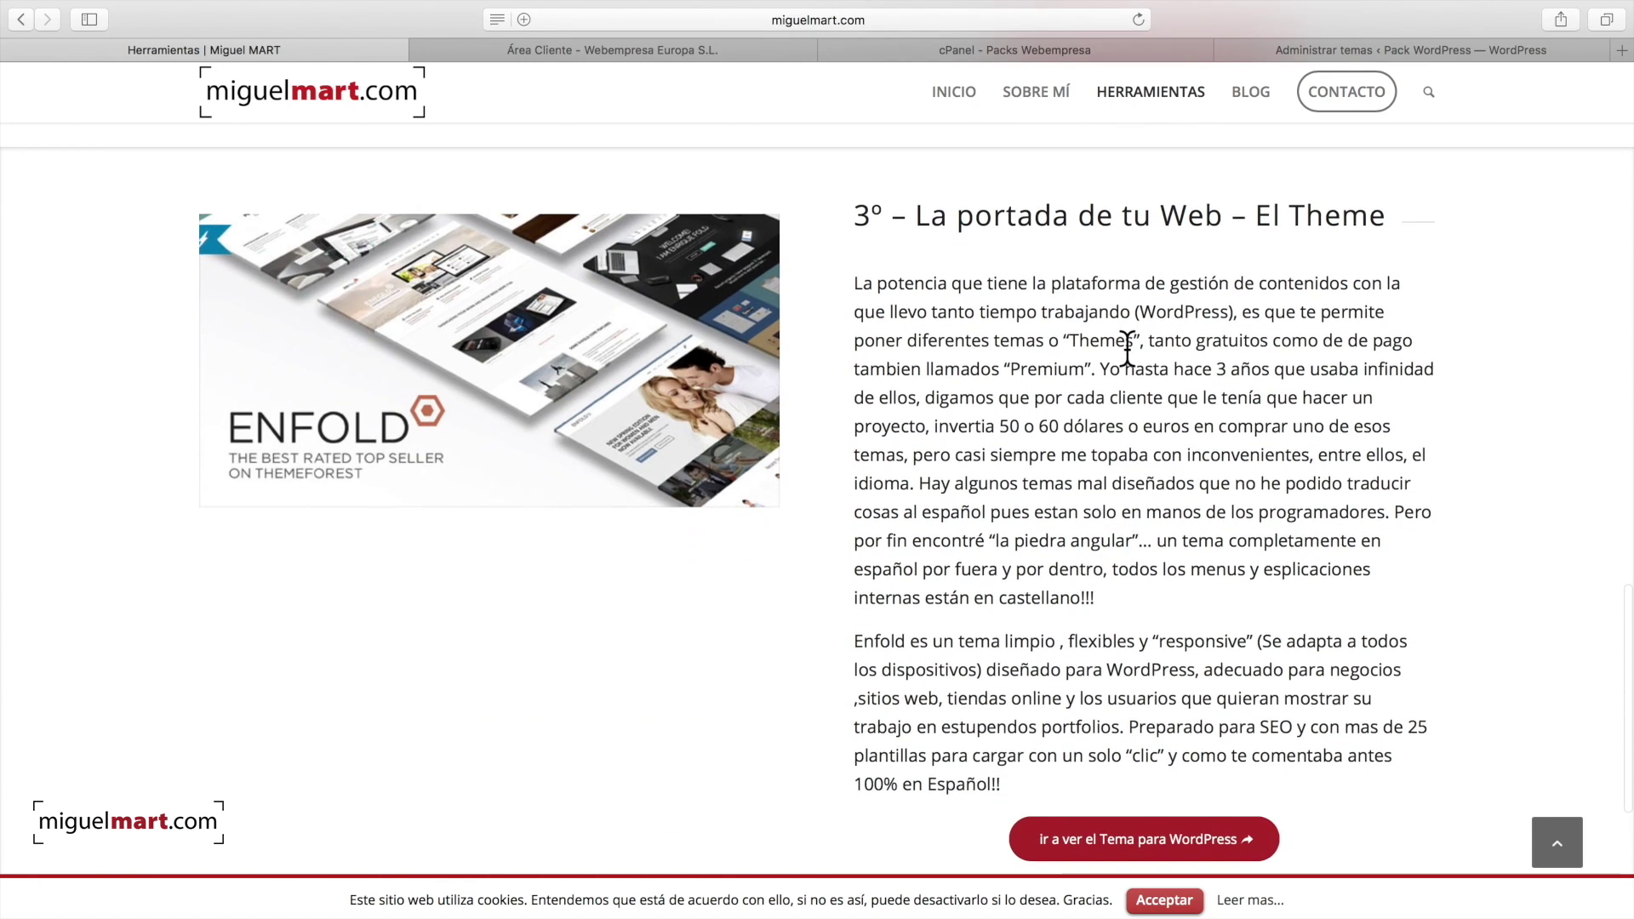
{"action": "left_click", "coordinate": [489, 366]}
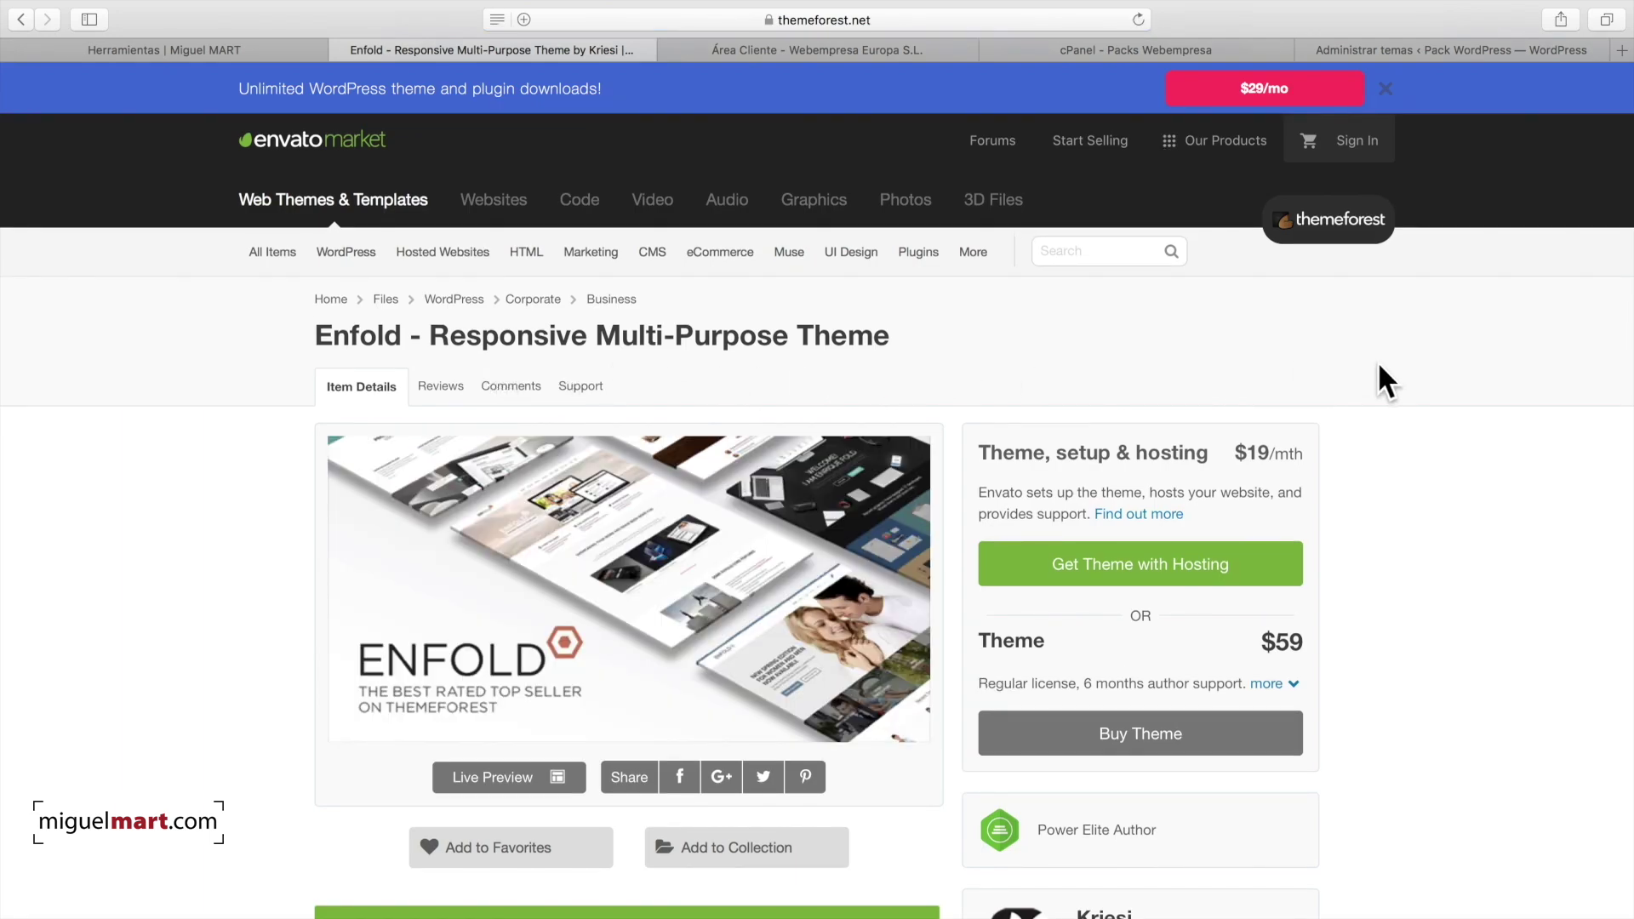
{"action": "scroll", "coordinate": [1421, 374], "scroll_direction": "down", "scroll_amount": 3}
{"action": "scroll", "coordinate": [1433, 371], "scroll_direction": "up", "scroll_amount": 3}
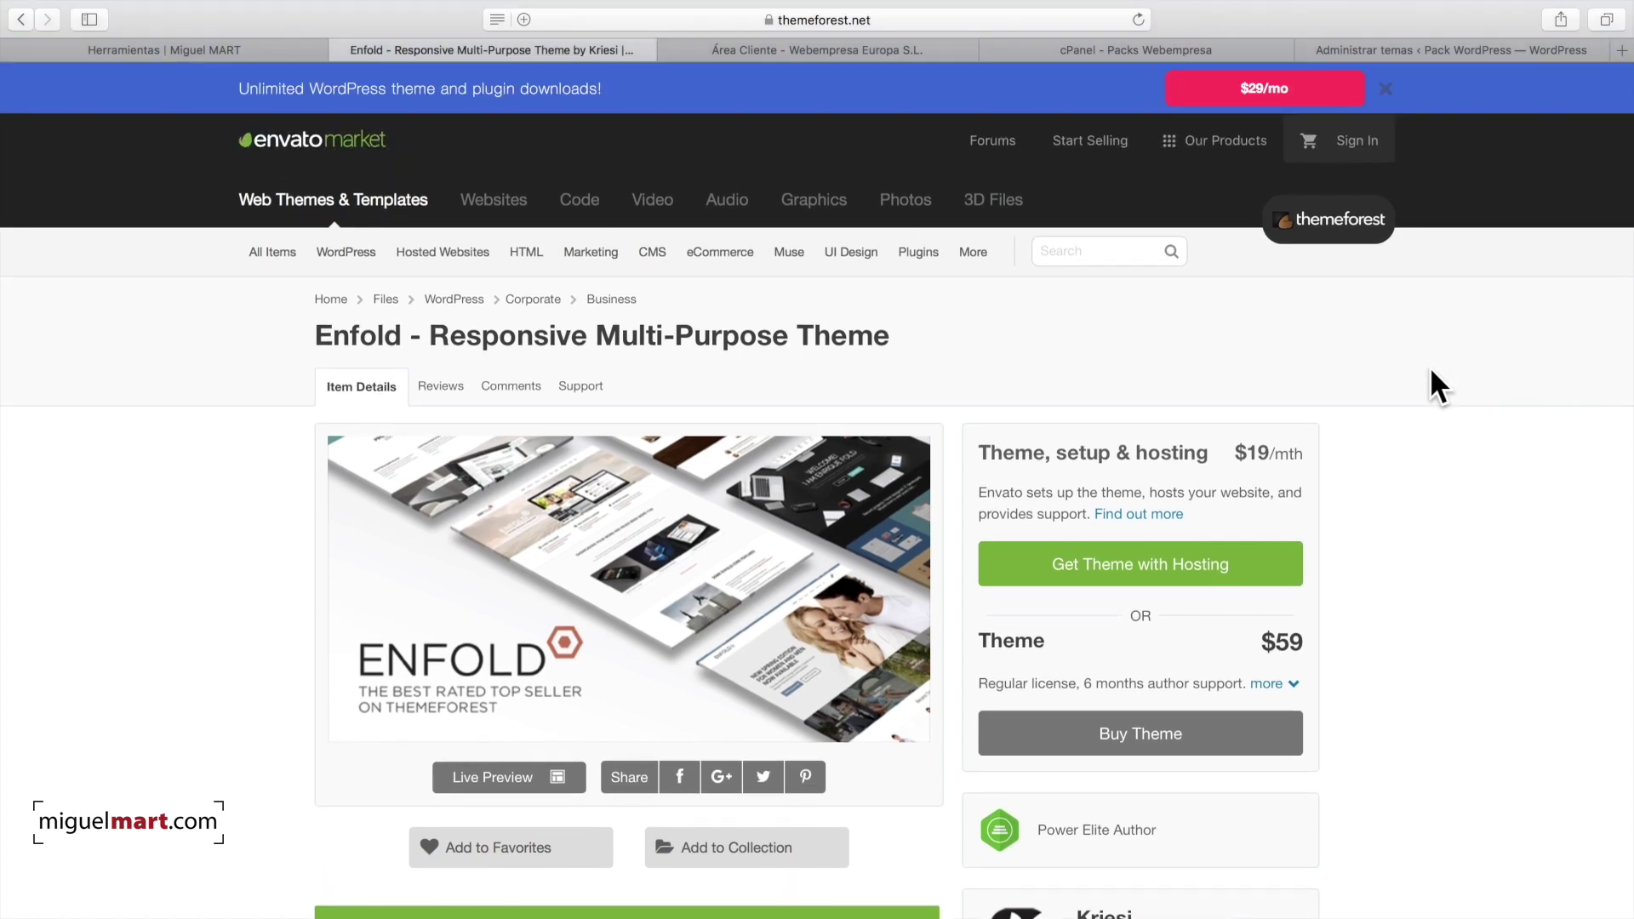
{"action": "scroll", "coordinate": [925, 392], "scroll_direction": "down", "scroll_amount": 3}
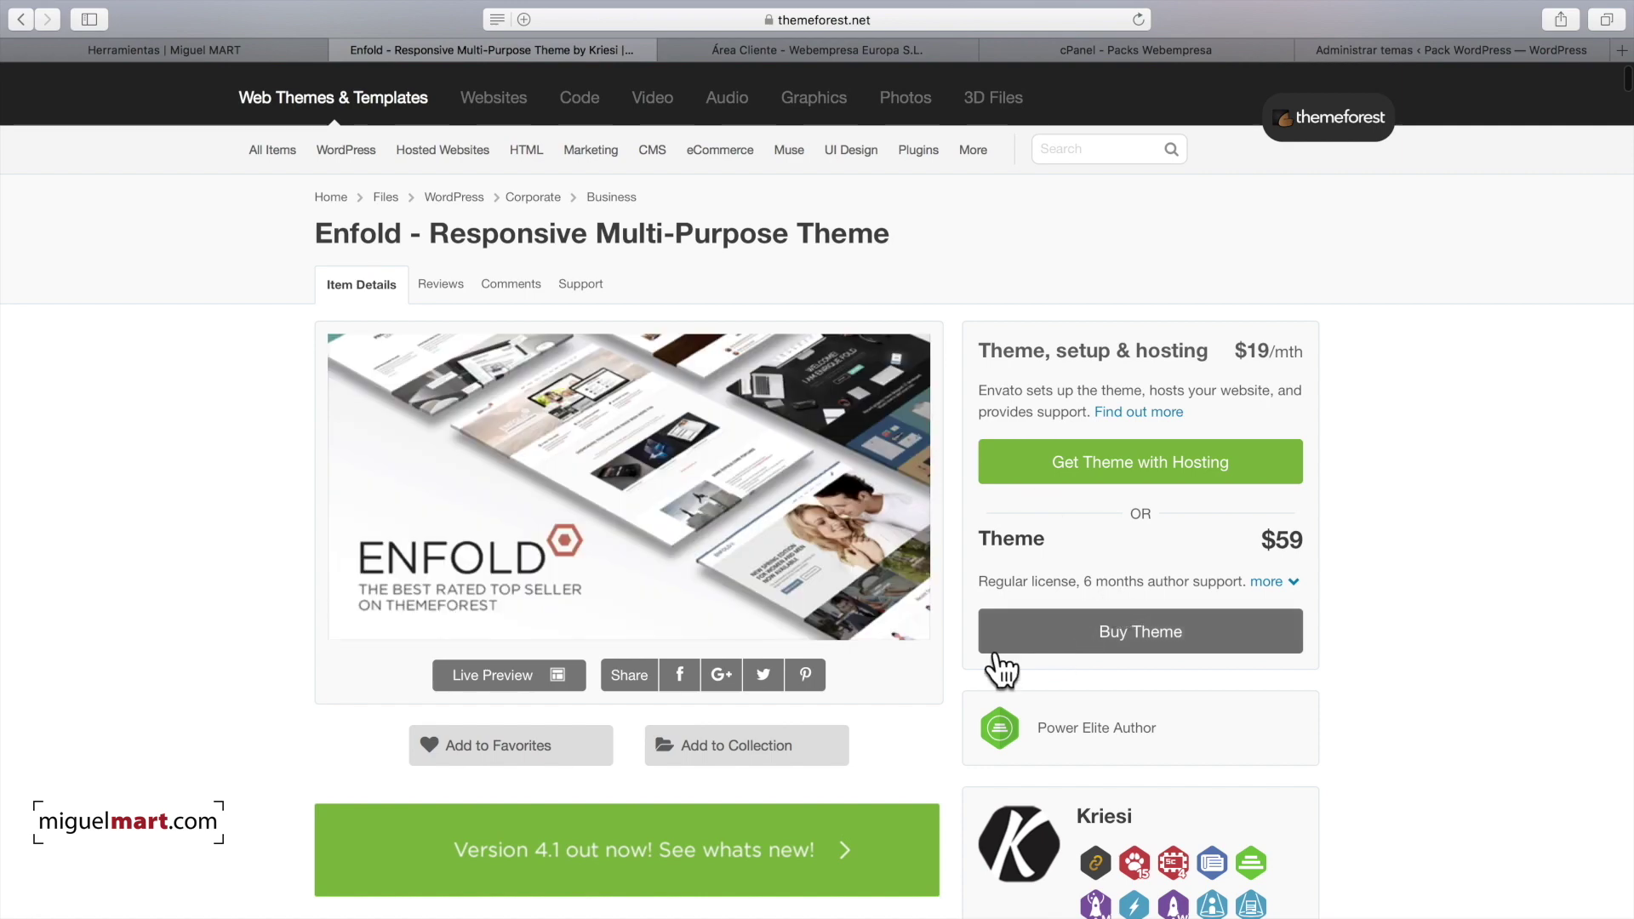
{"action": "scroll", "coordinate": [973, 629], "scroll_direction": "down", "scroll_amount": 3}
{"action": "scroll", "coordinate": [972, 630], "scroll_direction": "up", "scroll_amount": 5}
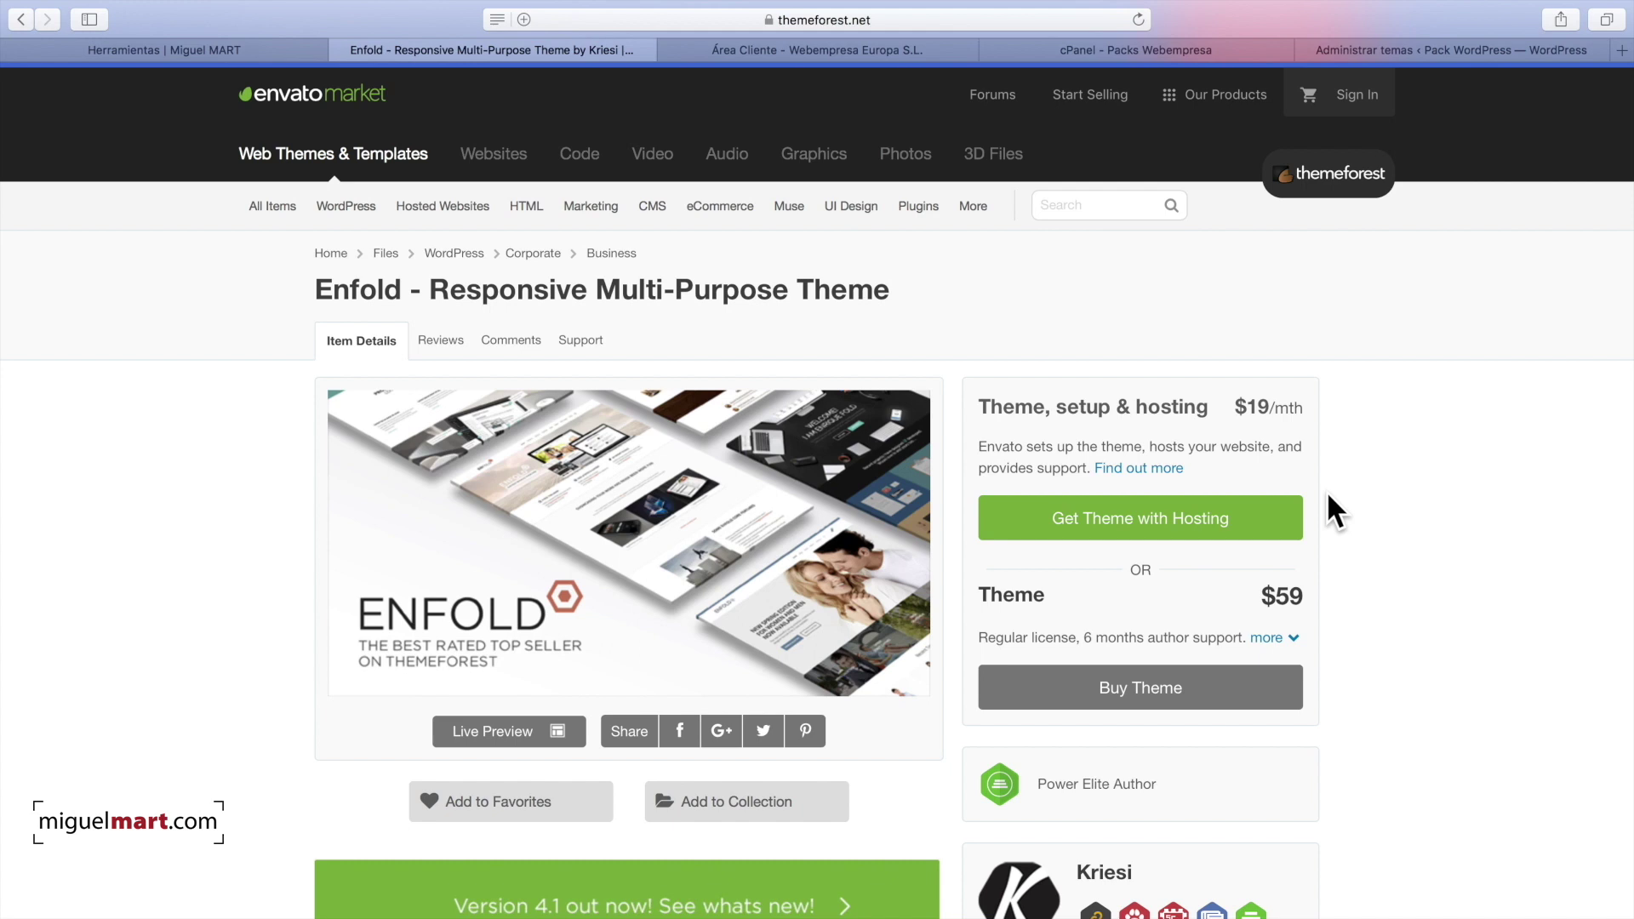
{"action": "scroll", "coordinate": [1327, 496], "scroll_direction": "down", "scroll_amount": 3}
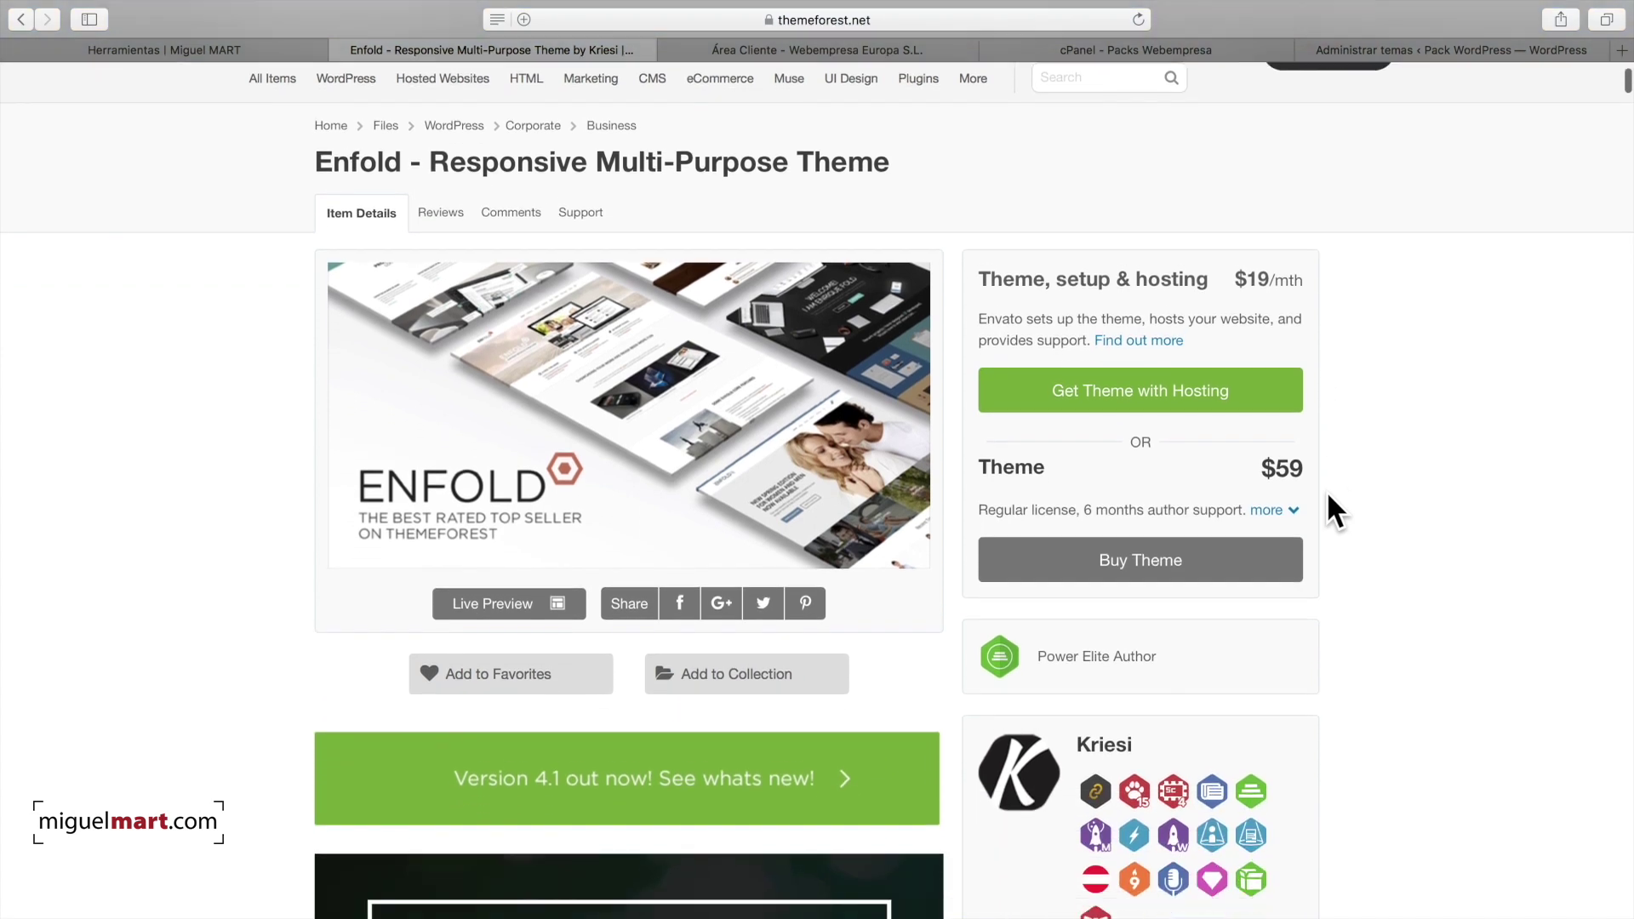
{"action": "scroll", "coordinate": [1325, 490], "scroll_direction": "up", "scroll_amount": 2}
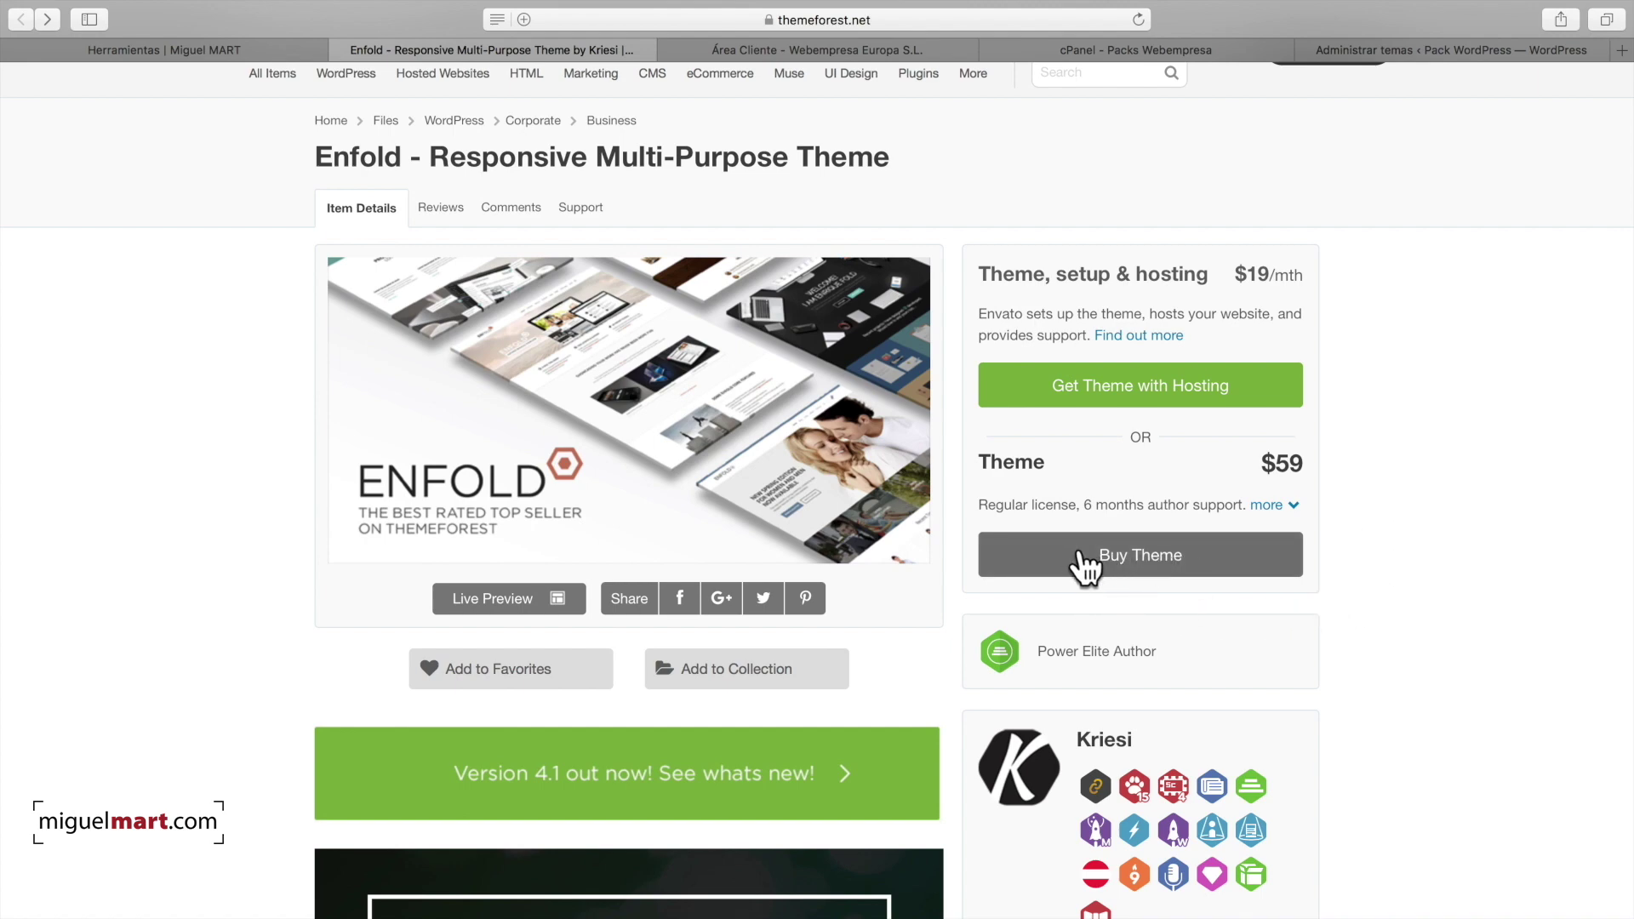
Step: Add the $59 Enfold theme to the cart, then choose Keep Browsing
{"action": "left_click", "coordinate": [1145, 563]}
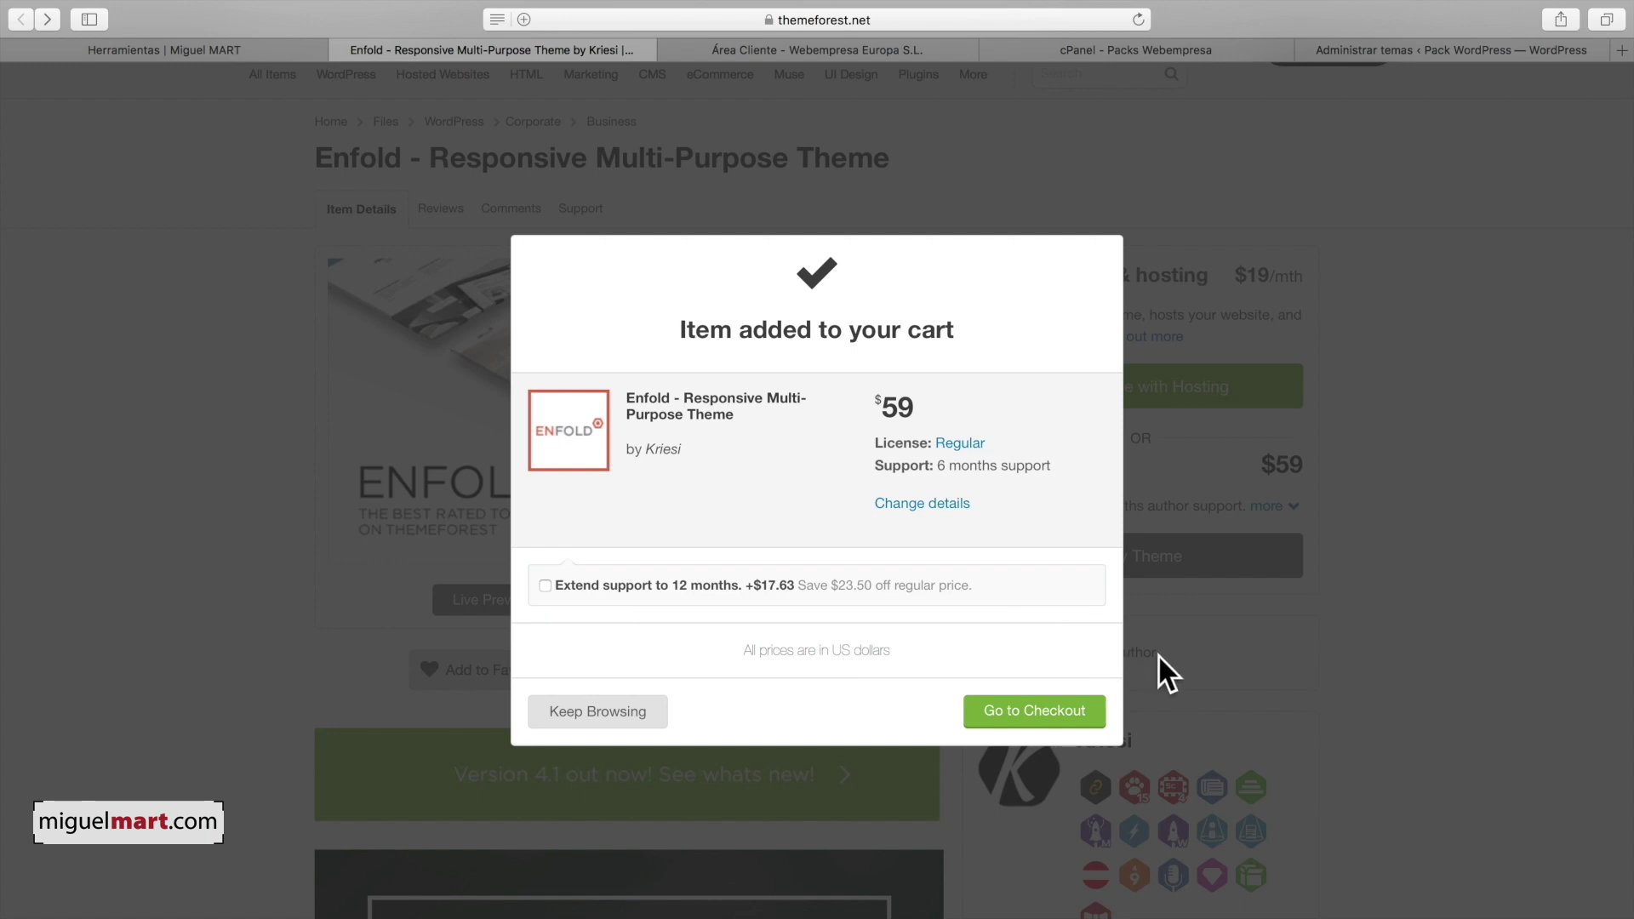
{"action": "left_click", "coordinate": [1208, 664]}
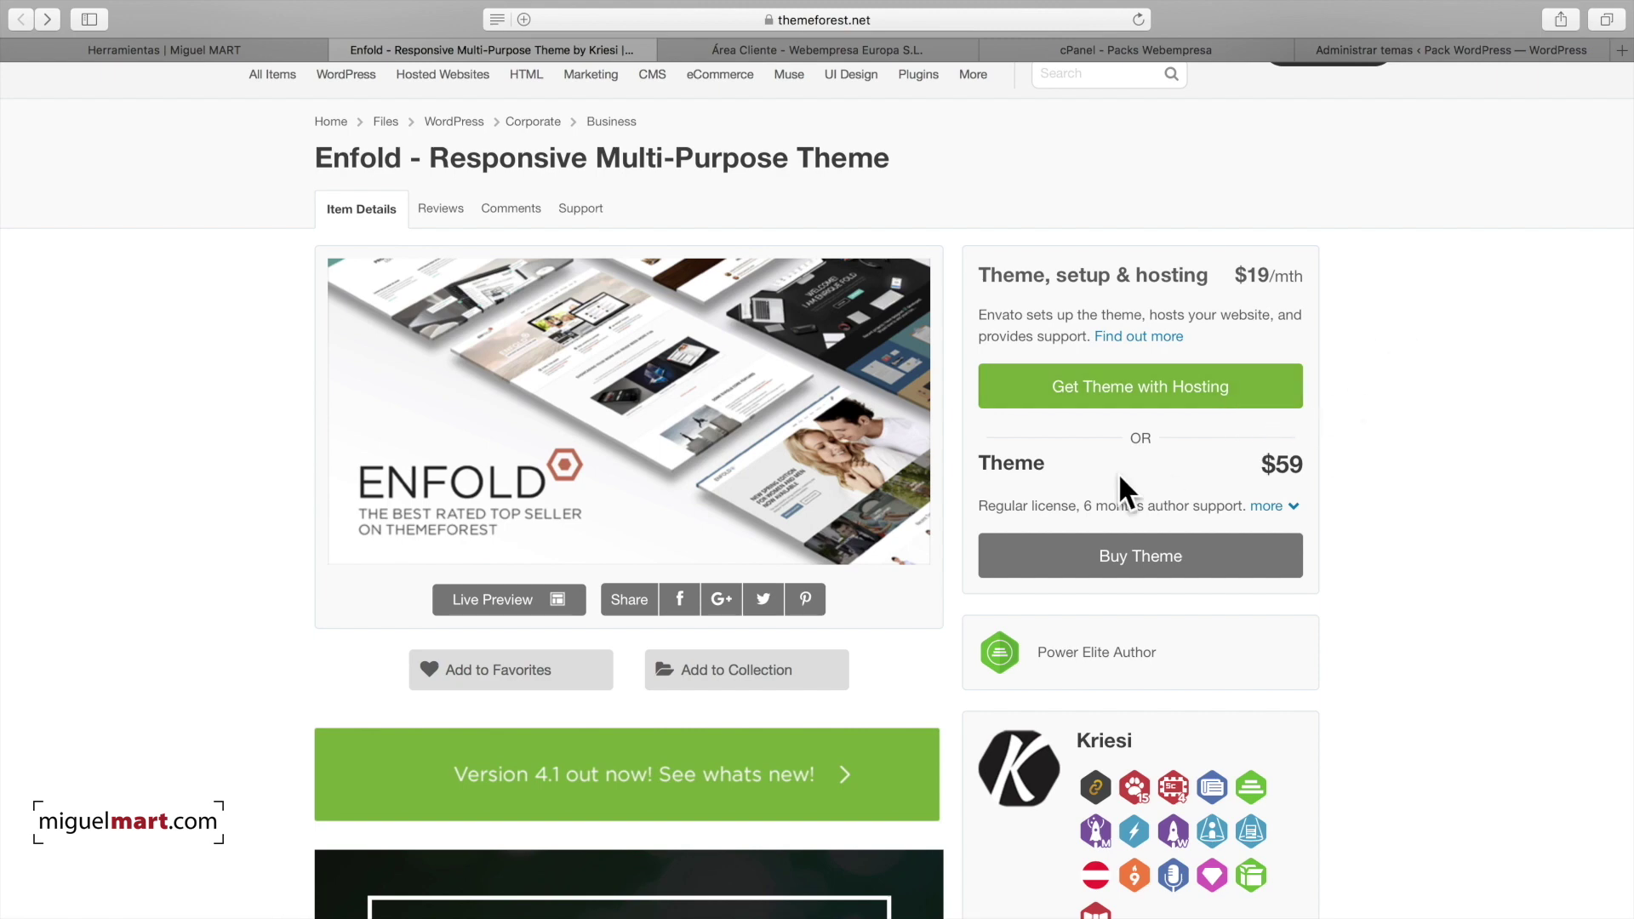
Step: Leave the Enfold product page for the desktop Space showing the WordPress Temas page
{"action": "scroll", "coordinate": [1461, 451], "scroll_direction": "down", "scroll_amount": 10}
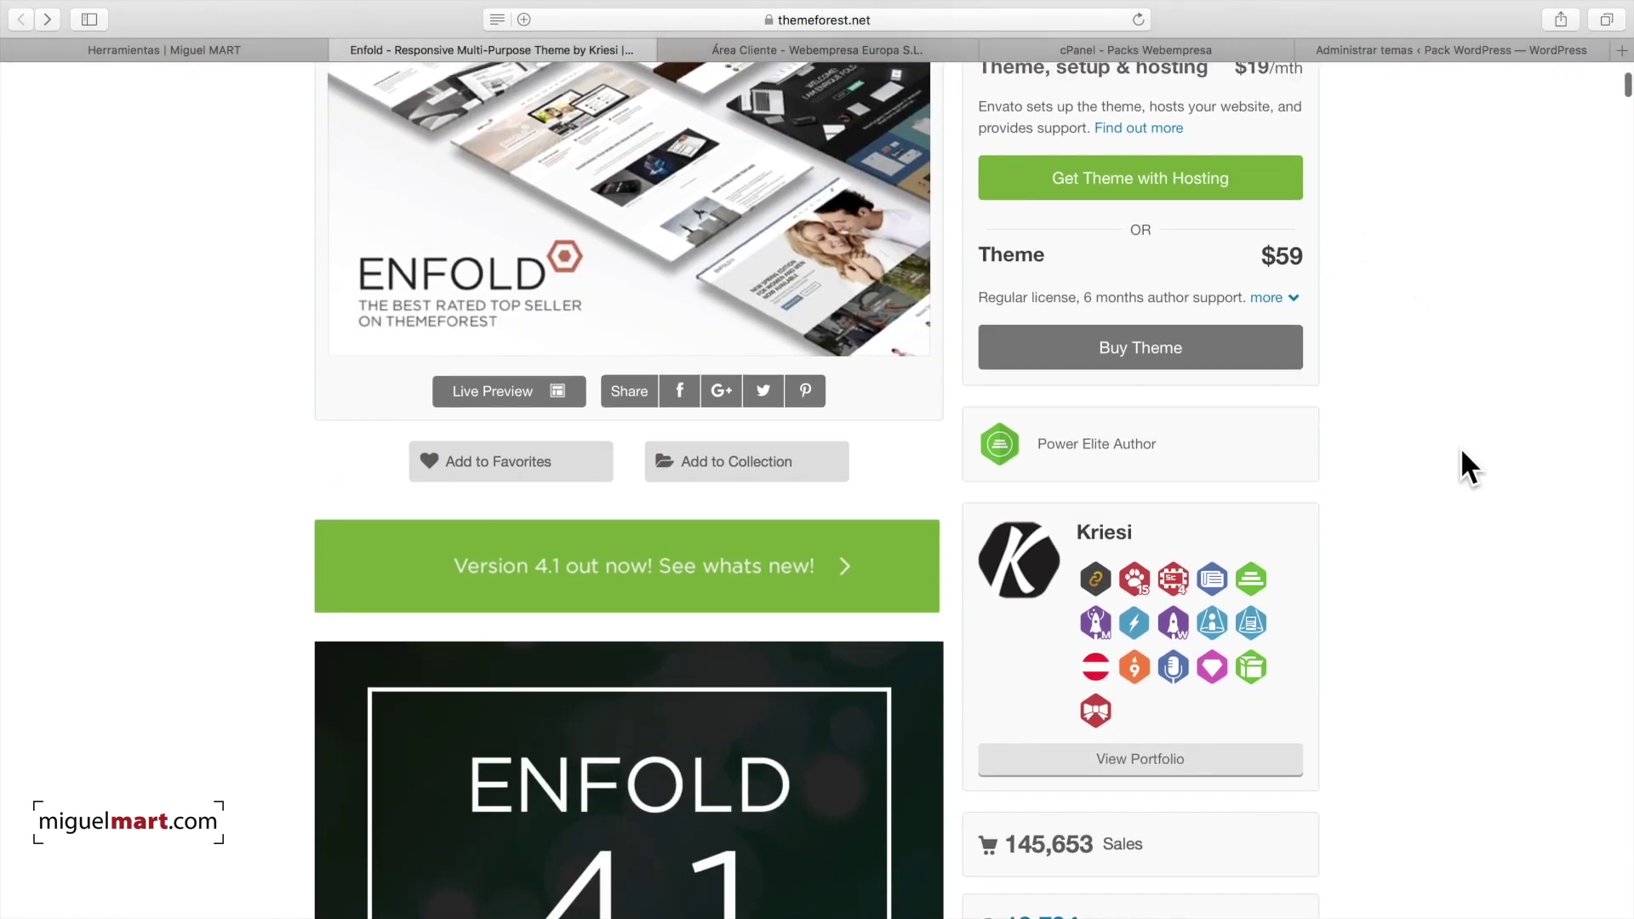
{"action": "scroll", "coordinate": [1459, 452], "scroll_direction": "up", "scroll_amount": 13}
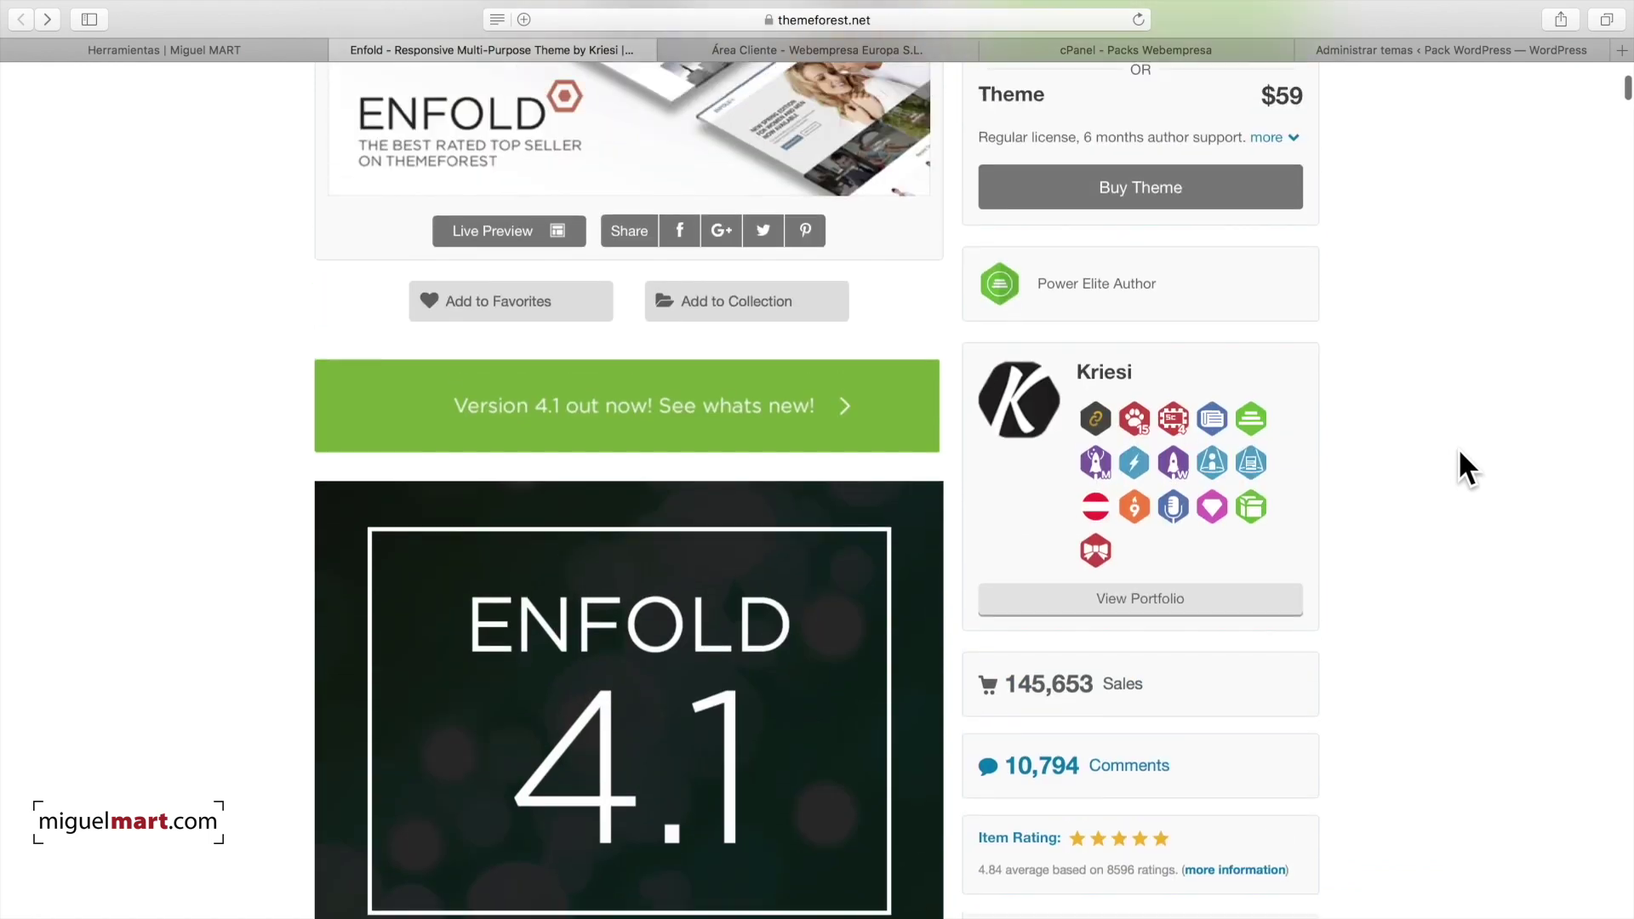
{"action": "scroll", "coordinate": [1409, 447], "scroll_direction": "down", "scroll_amount": 2}
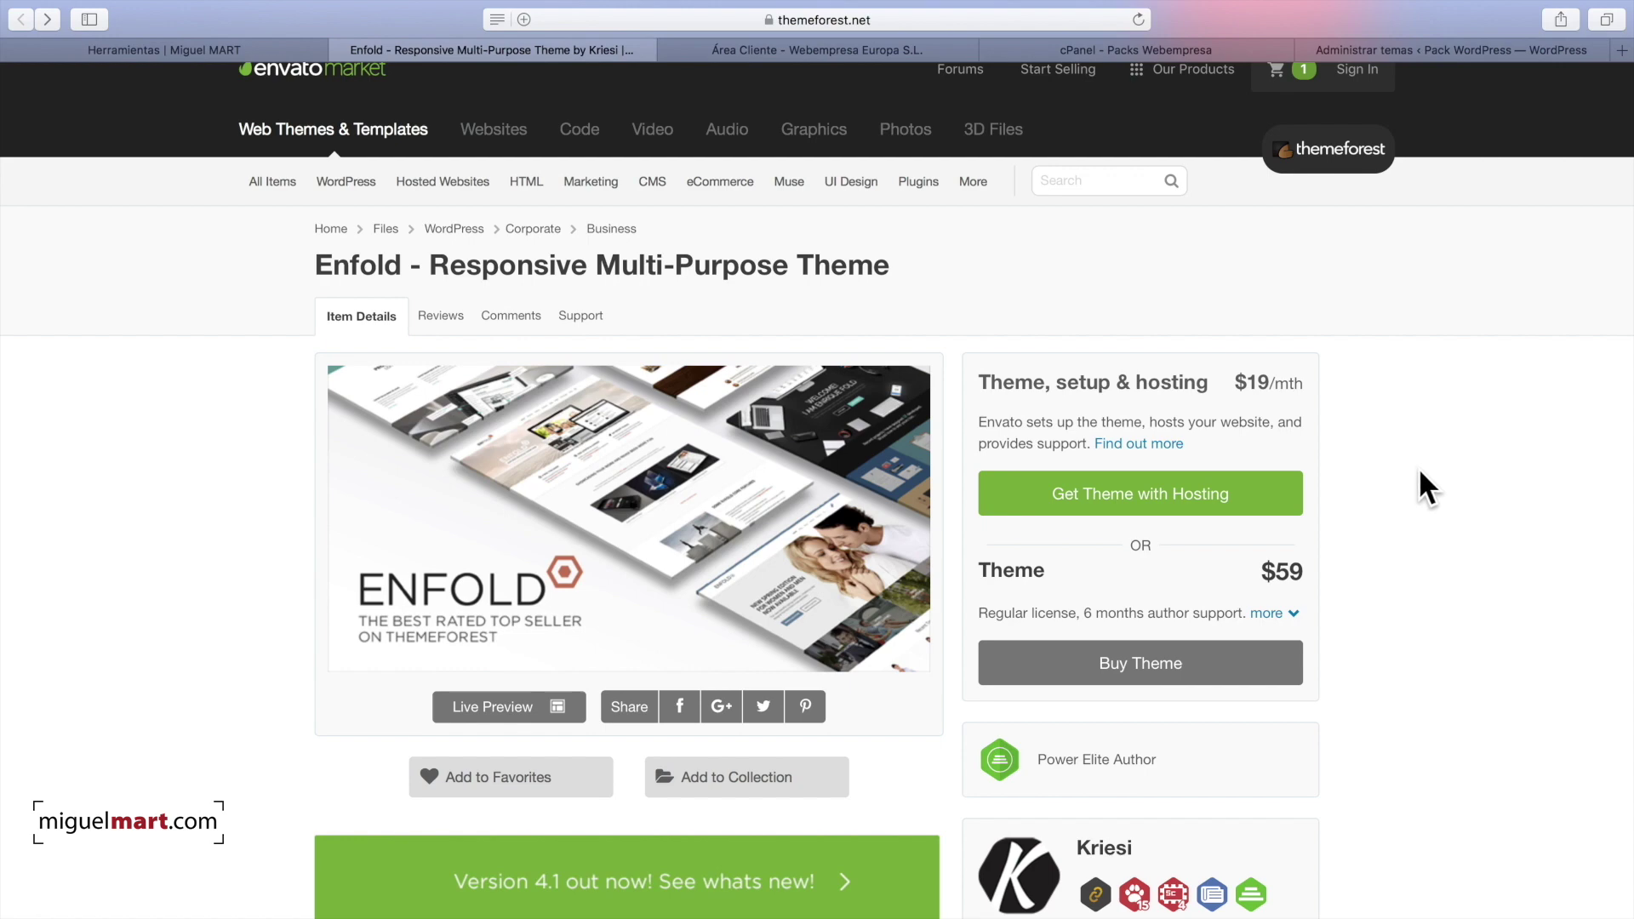
{"action": "key", "text": "ctrl+Right"}
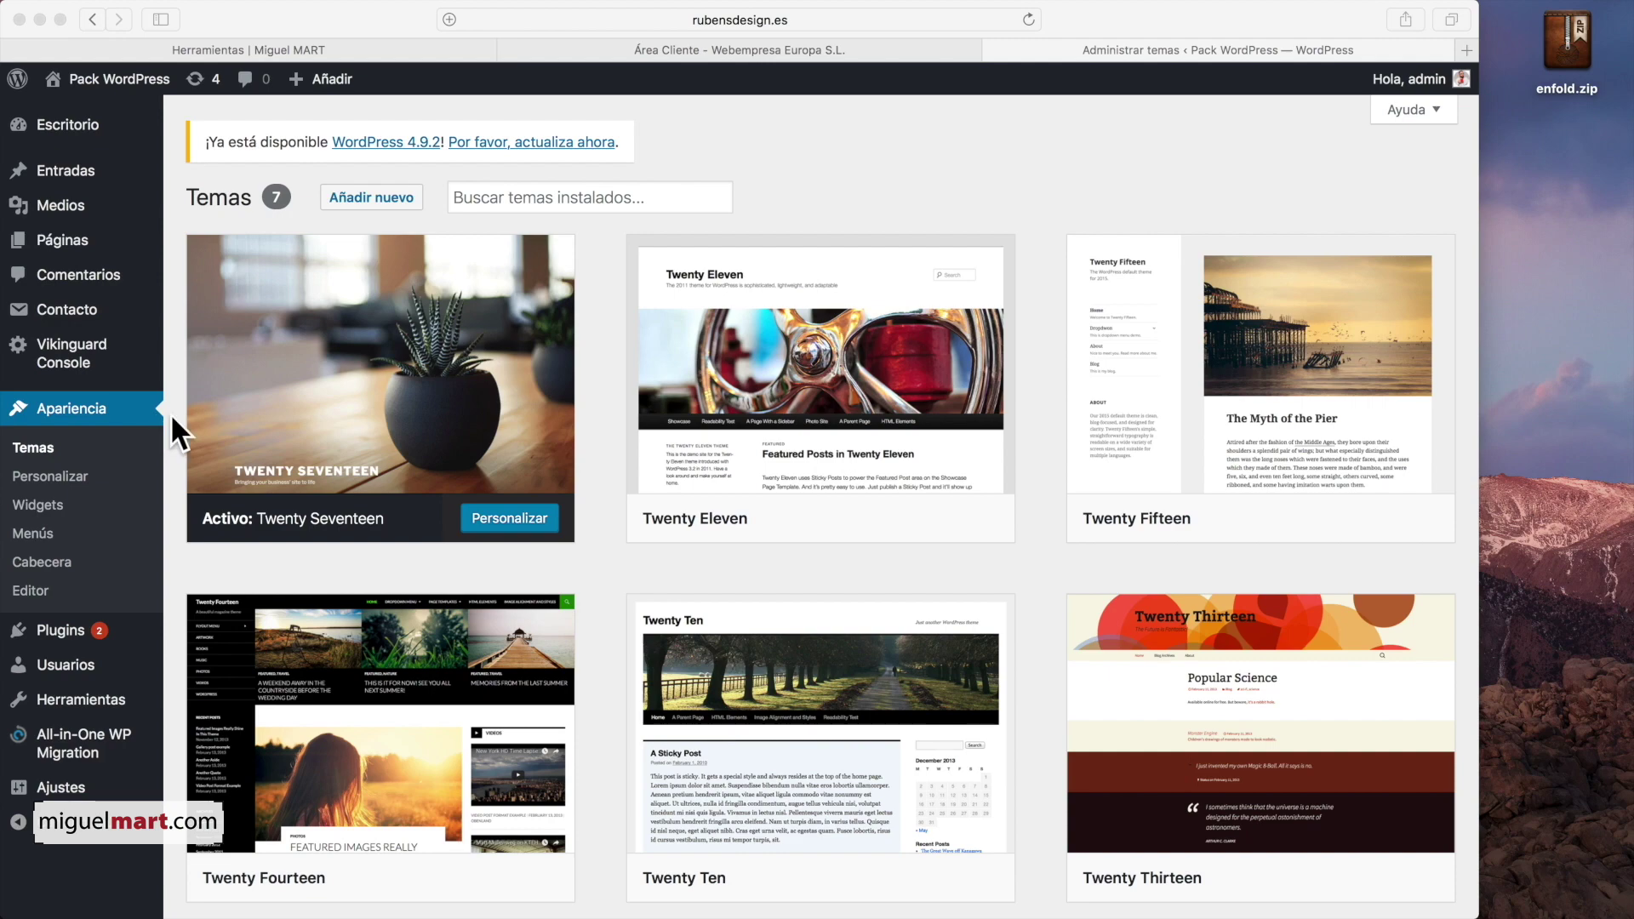
Step: Upload enfold.zip through Subir tema and install it as a new WordPress theme
{"action": "left_click", "coordinate": [361, 191]}
{"action": "left_click", "coordinate": [394, 208]}
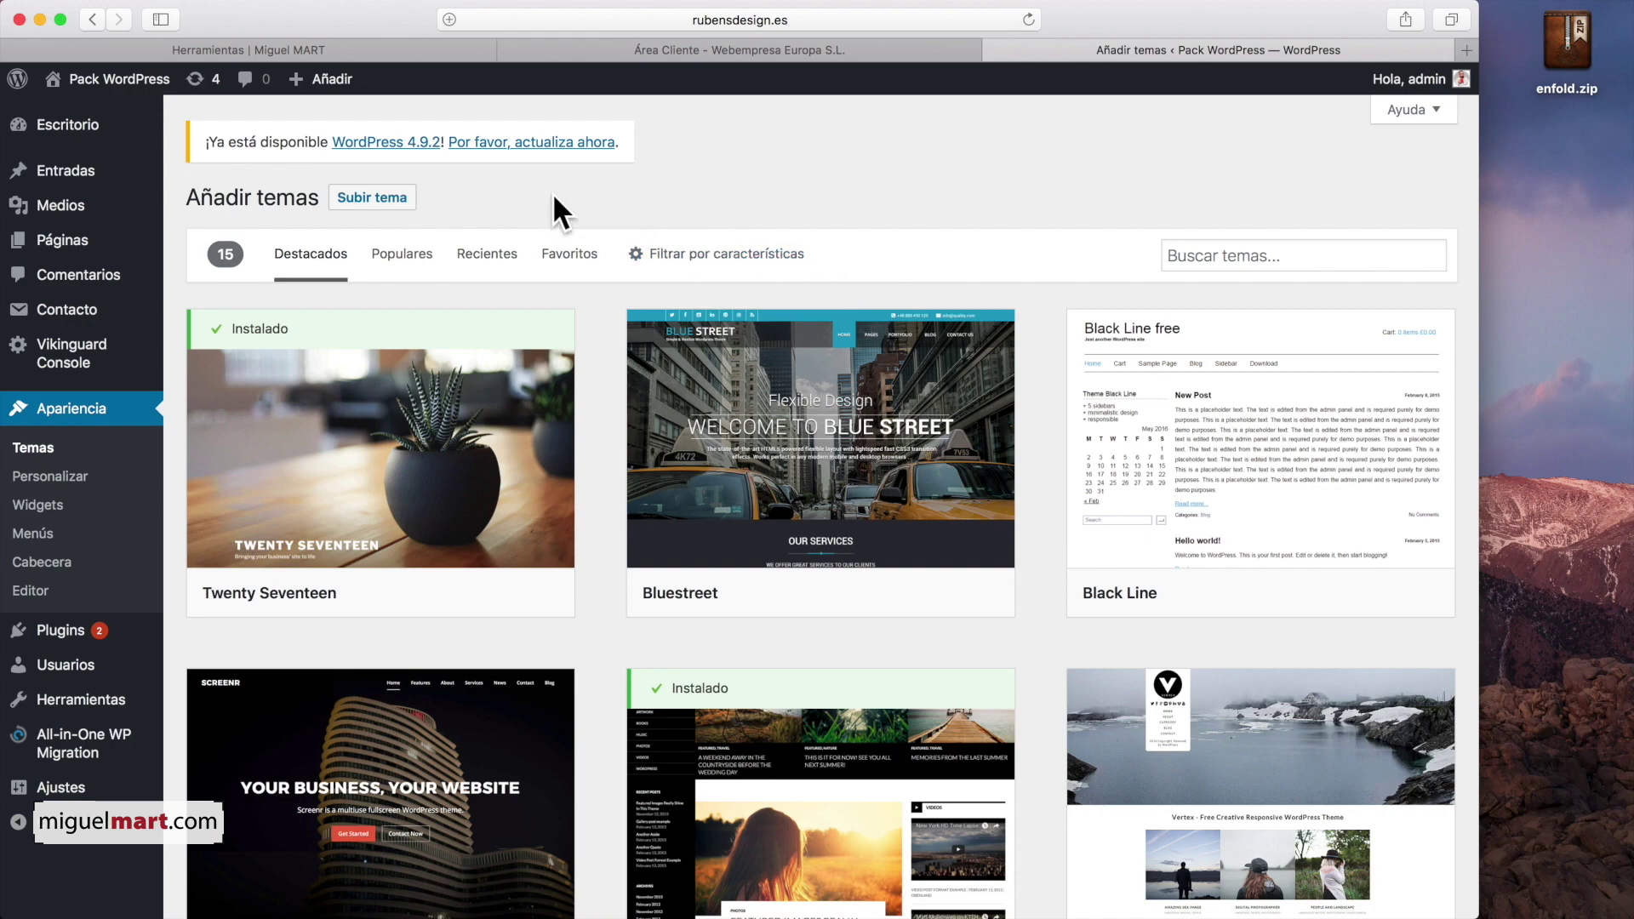
{"action": "left_click", "coordinate": [384, 199]}
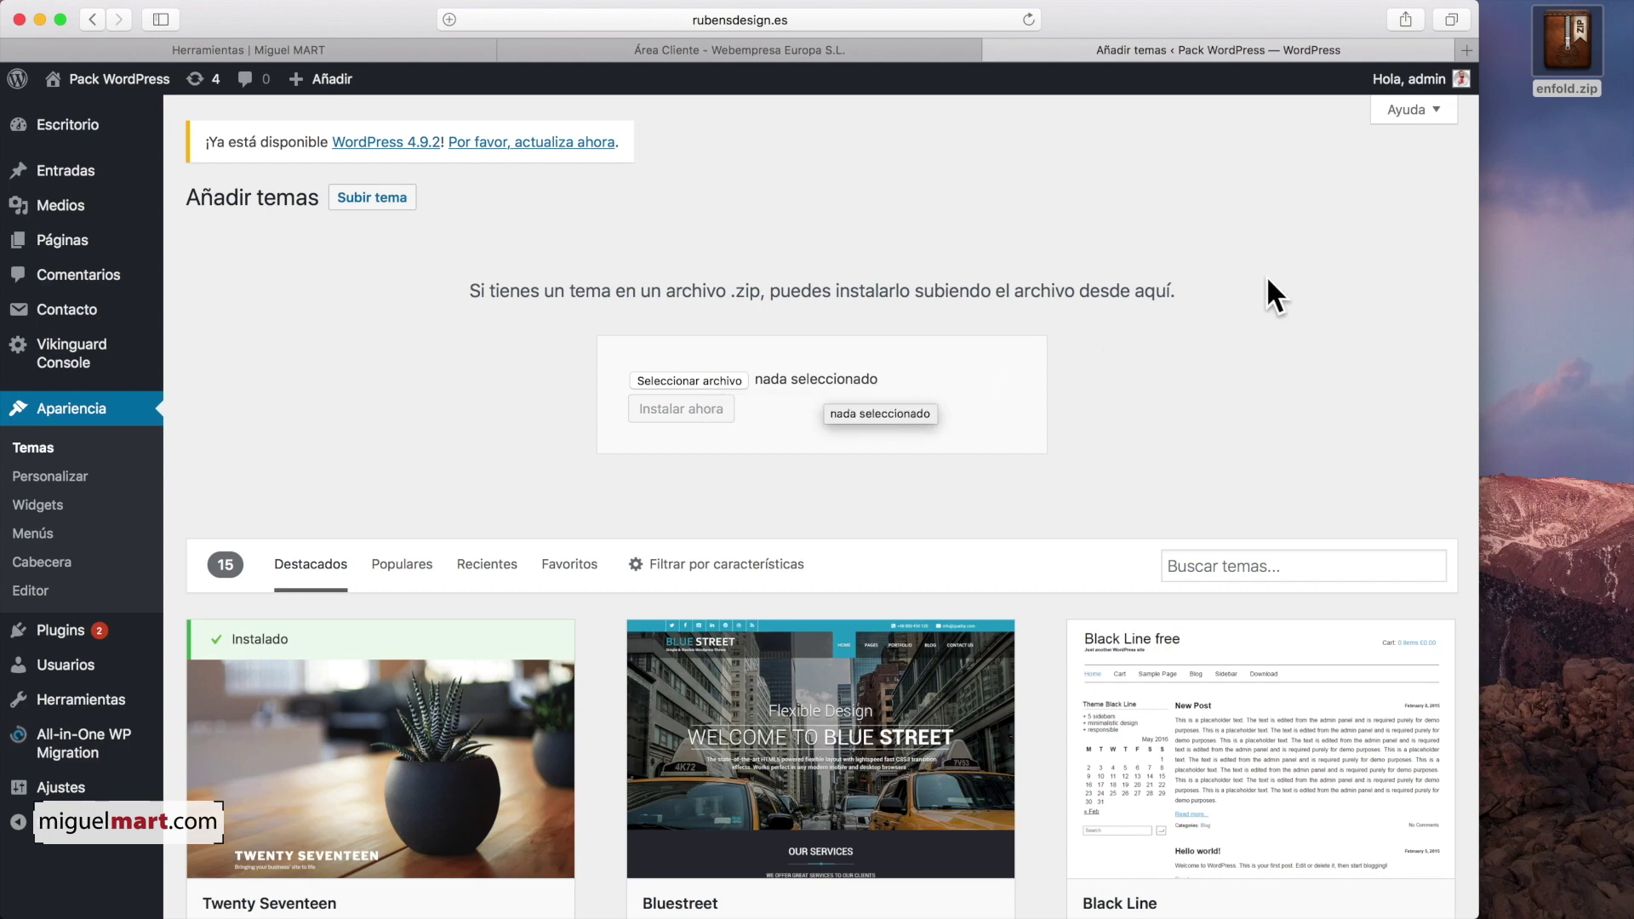
{"action": "left_click_drag", "start_coordinate": [1569, 37], "coordinate": [689, 370]}
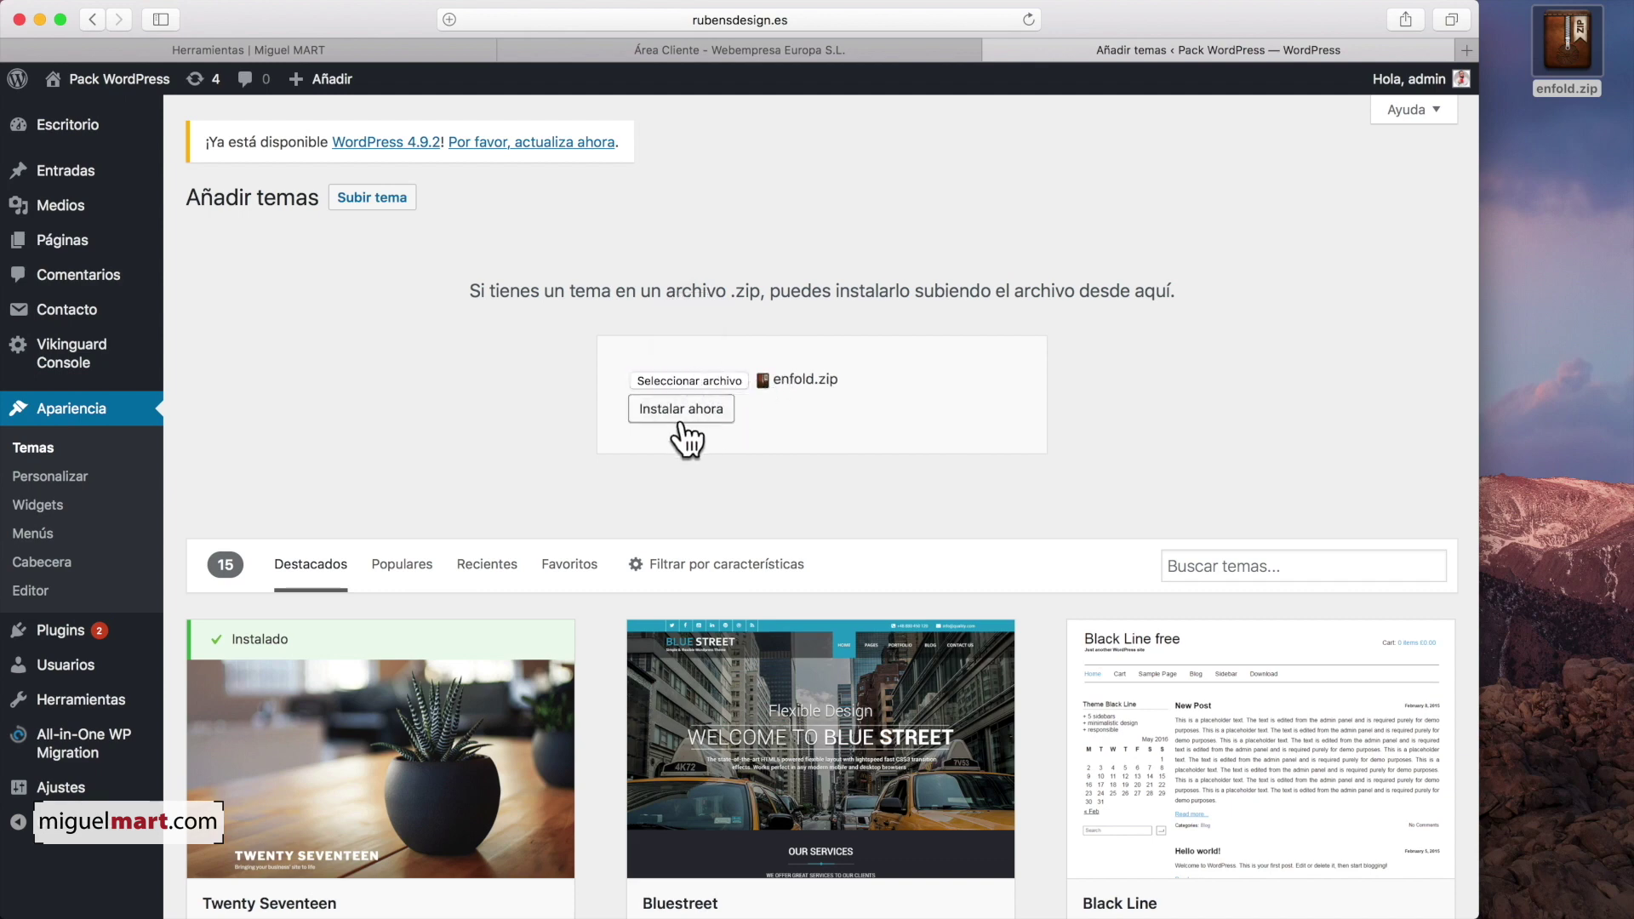
{"action": "left_click", "coordinate": [685, 413]}
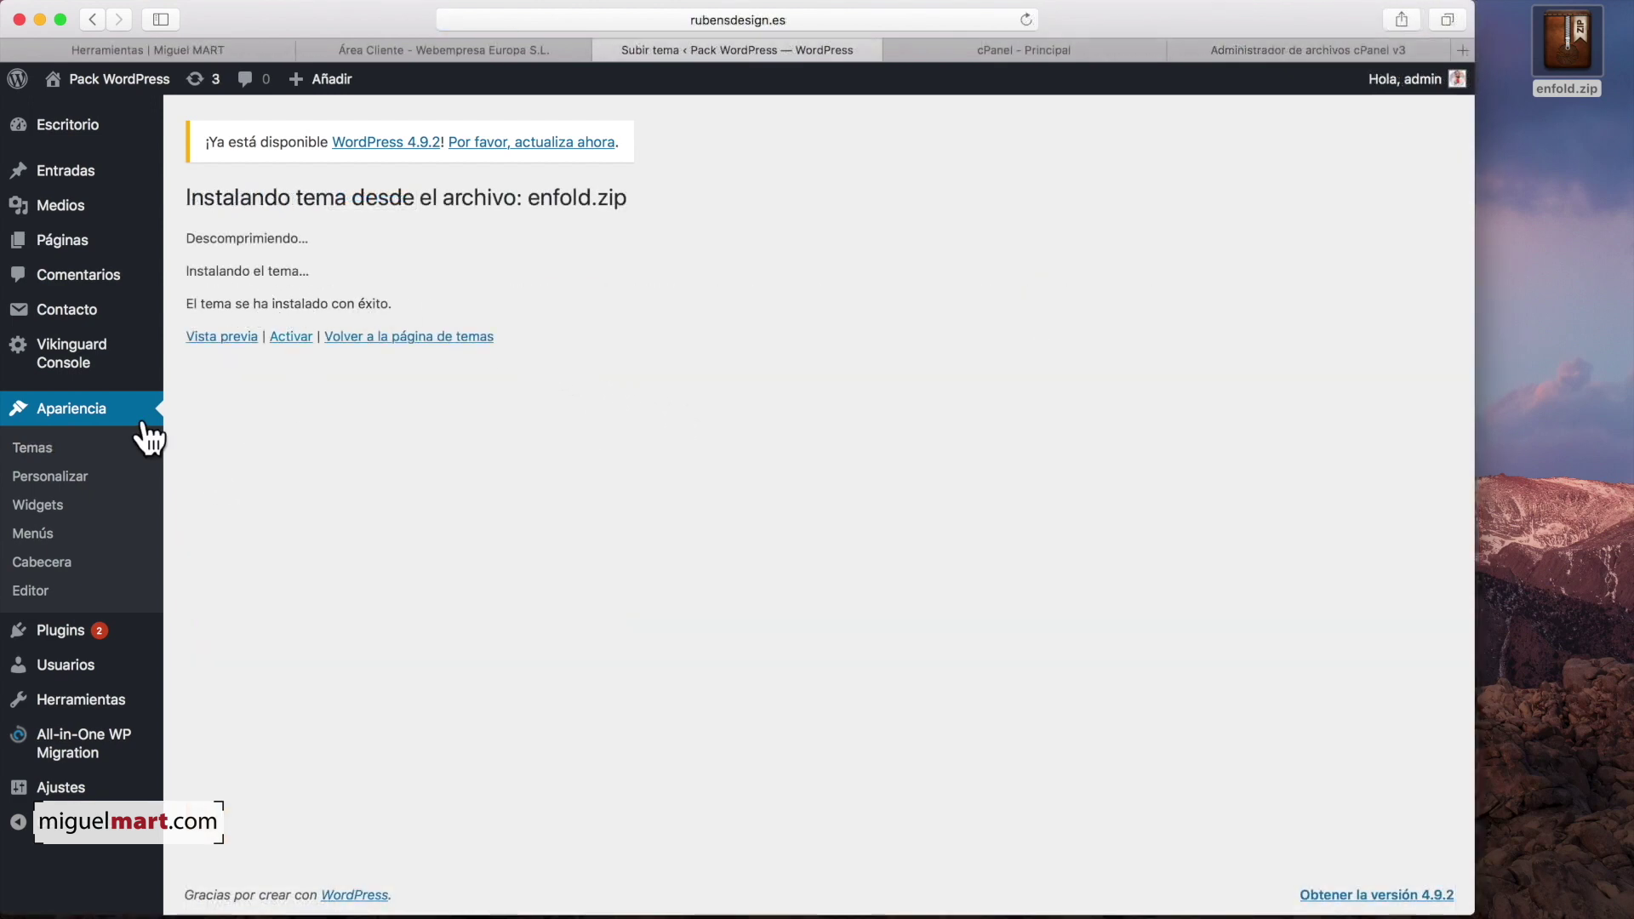
Step: Activate the newly installed Enfold theme from the installed themes list
{"action": "left_click", "coordinate": [69, 400]}
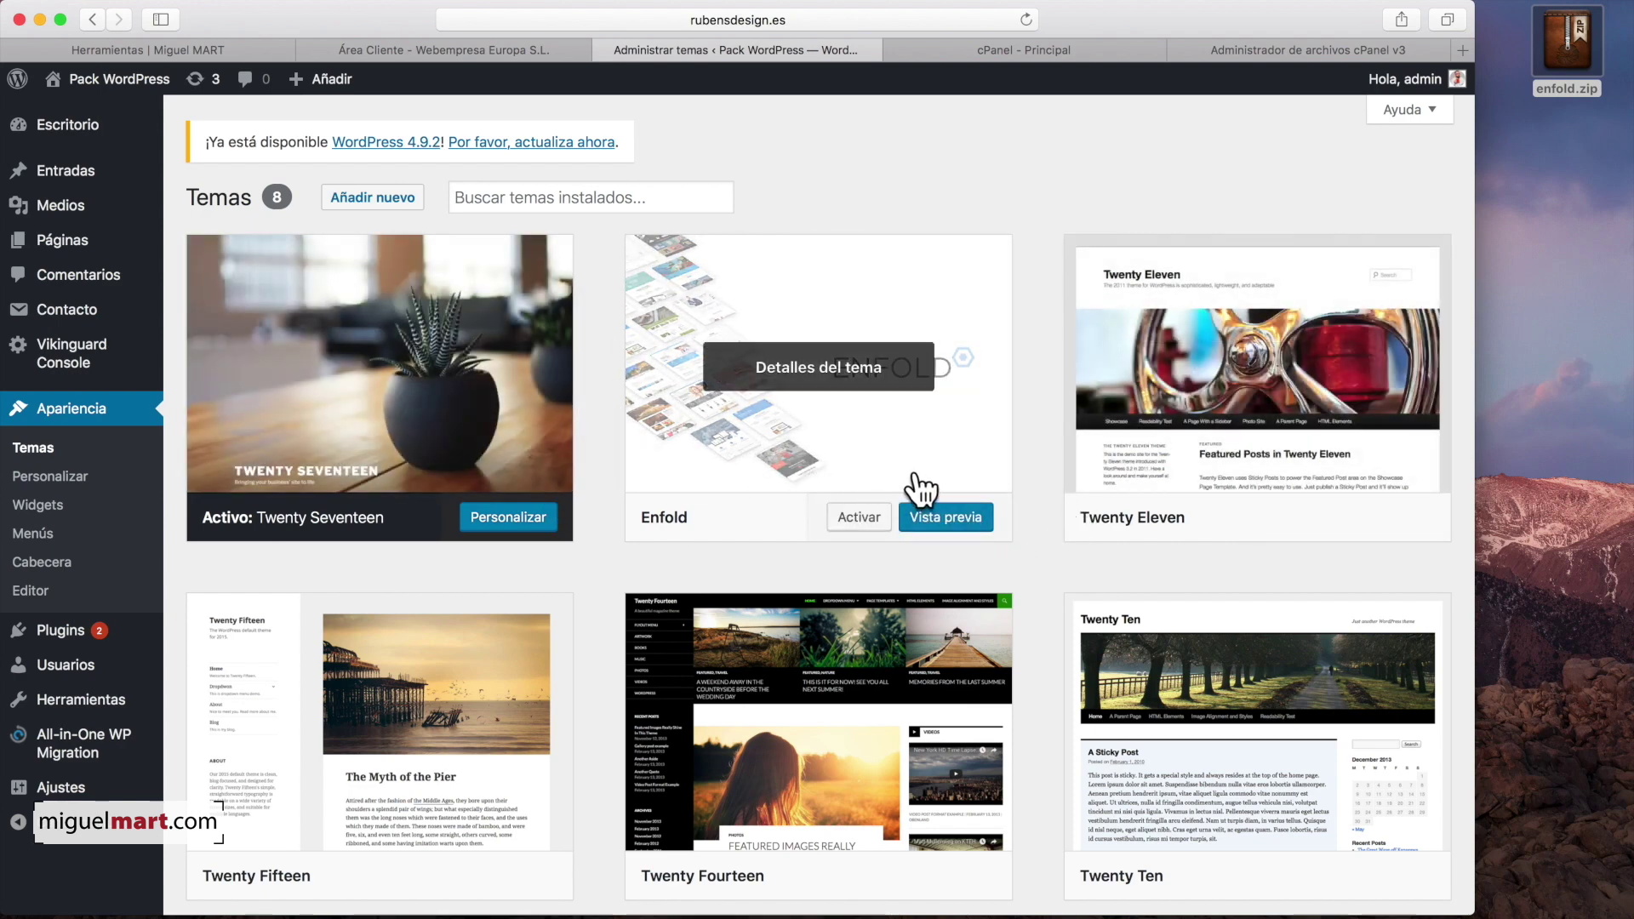
{"action": "left_click", "coordinate": [872, 517]}
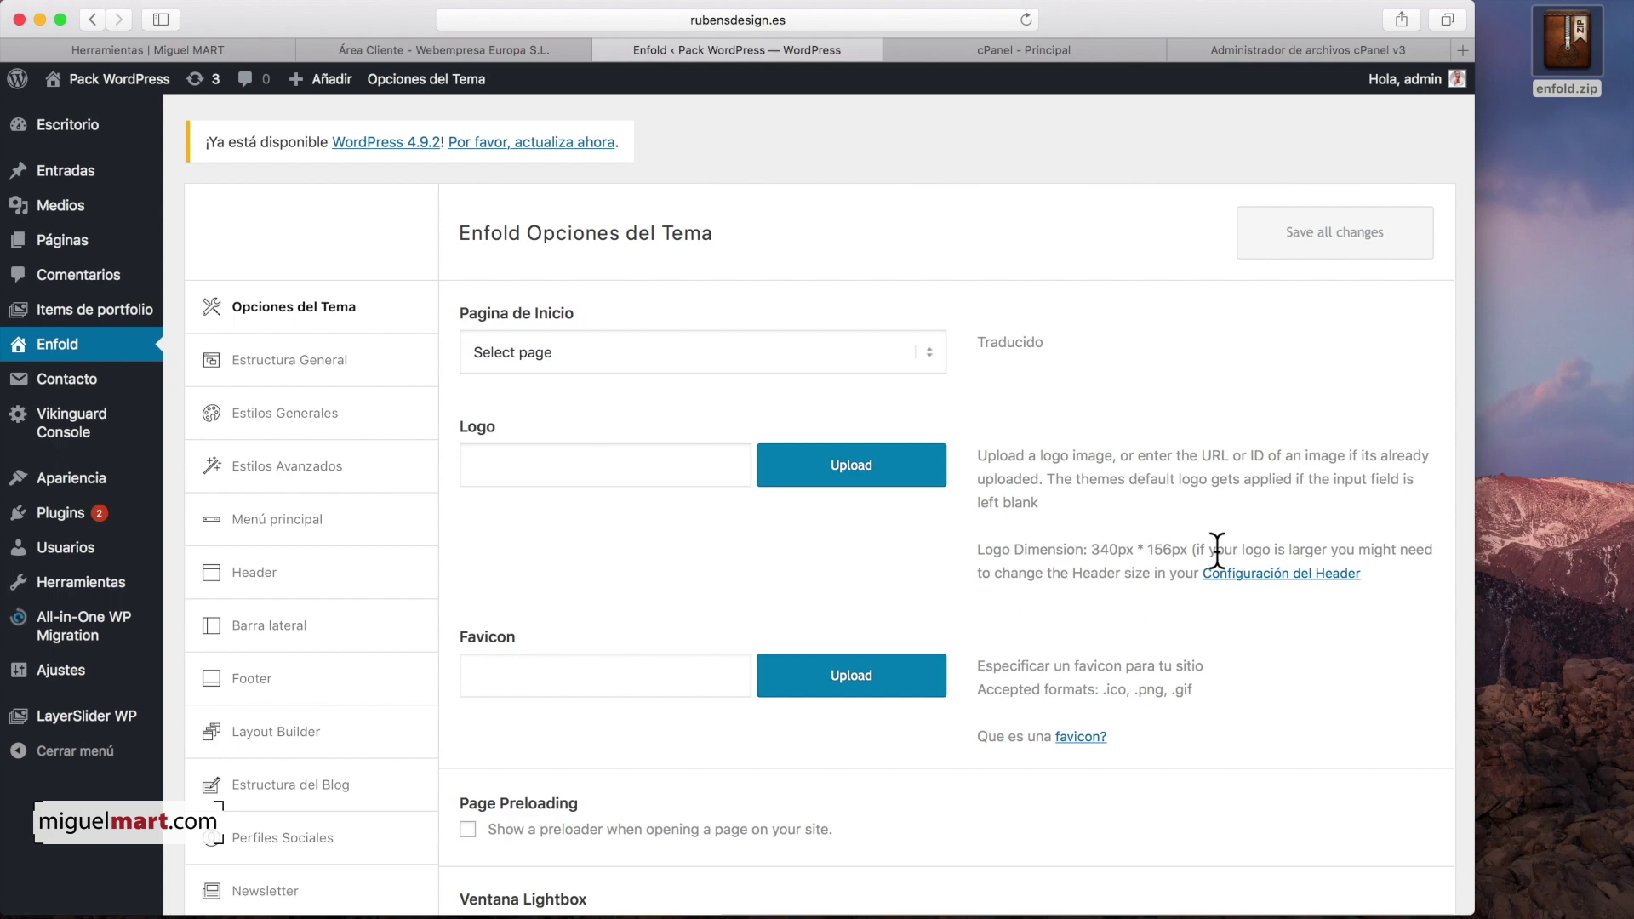
Step: Visit the Pack WordPress public site to see the default Enfold design and ¡Hola mundo! post
{"action": "scroll", "coordinate": [545, 451], "scroll_direction": "down", "scroll_amount": 5}
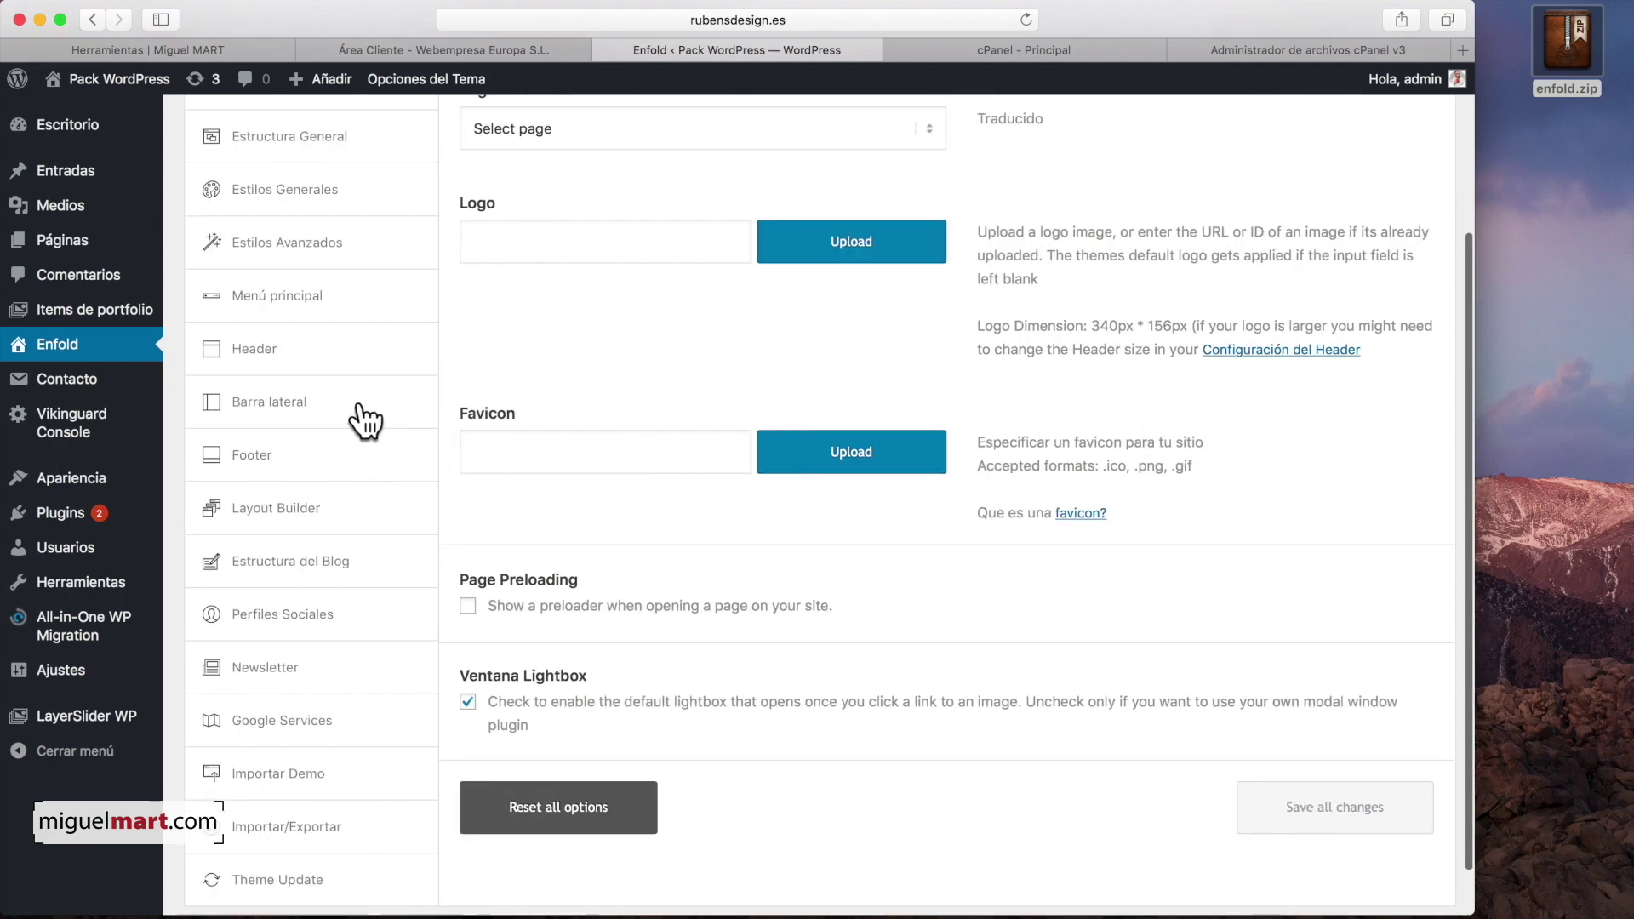
{"action": "scroll", "coordinate": [660, 391], "scroll_direction": "up", "scroll_amount": 5}
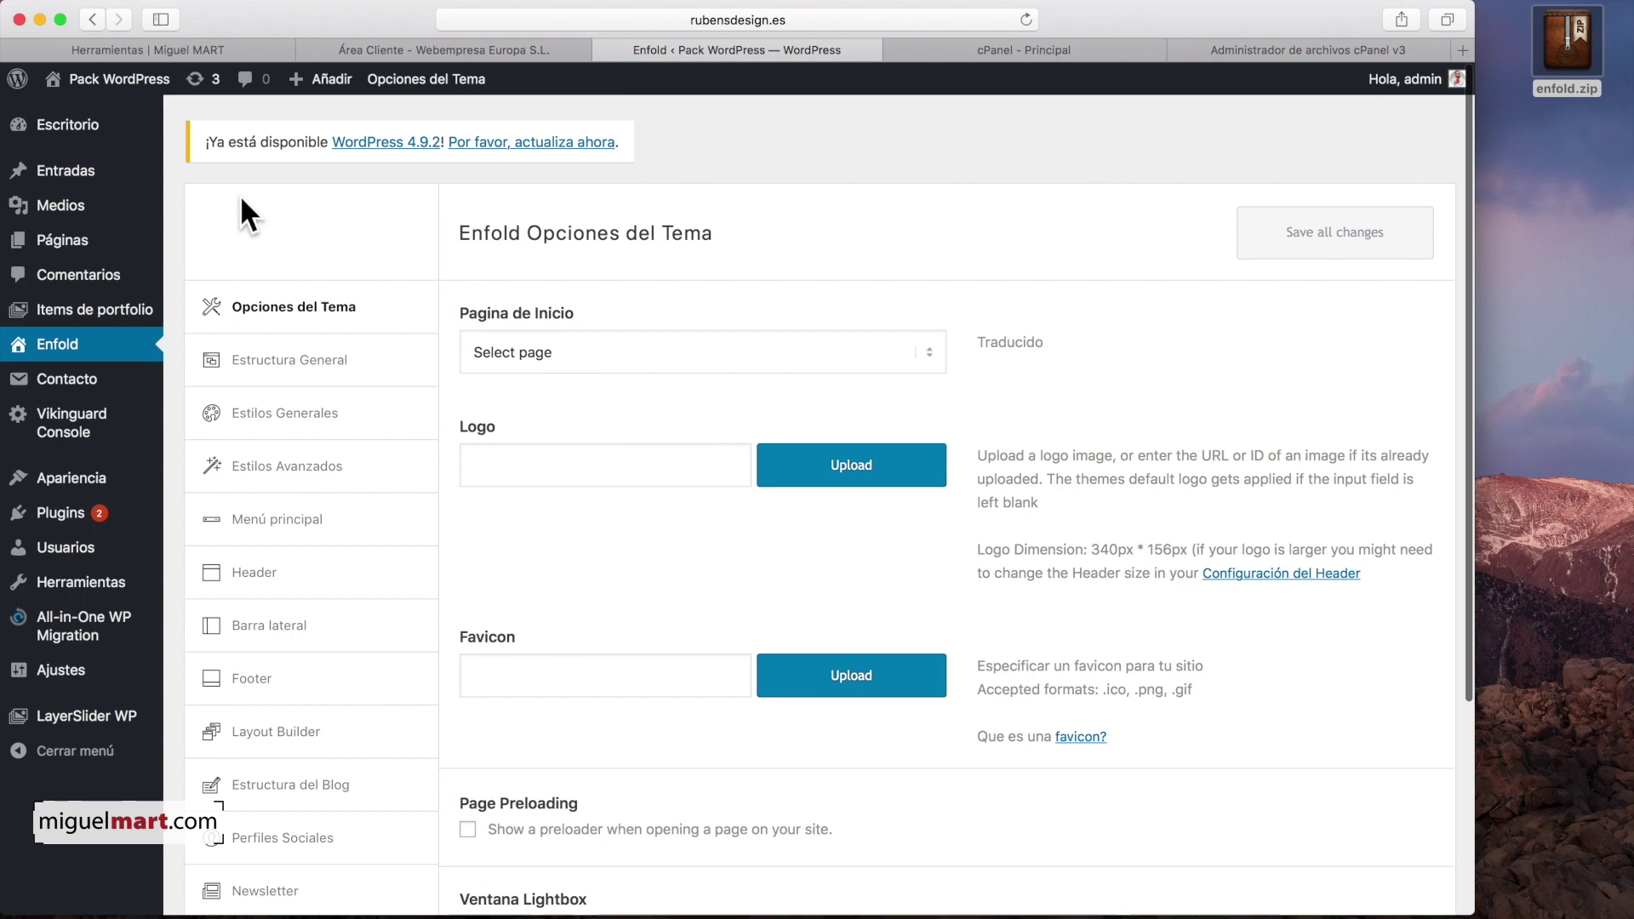
{"action": "mouse_move", "coordinate": [60, 81]}
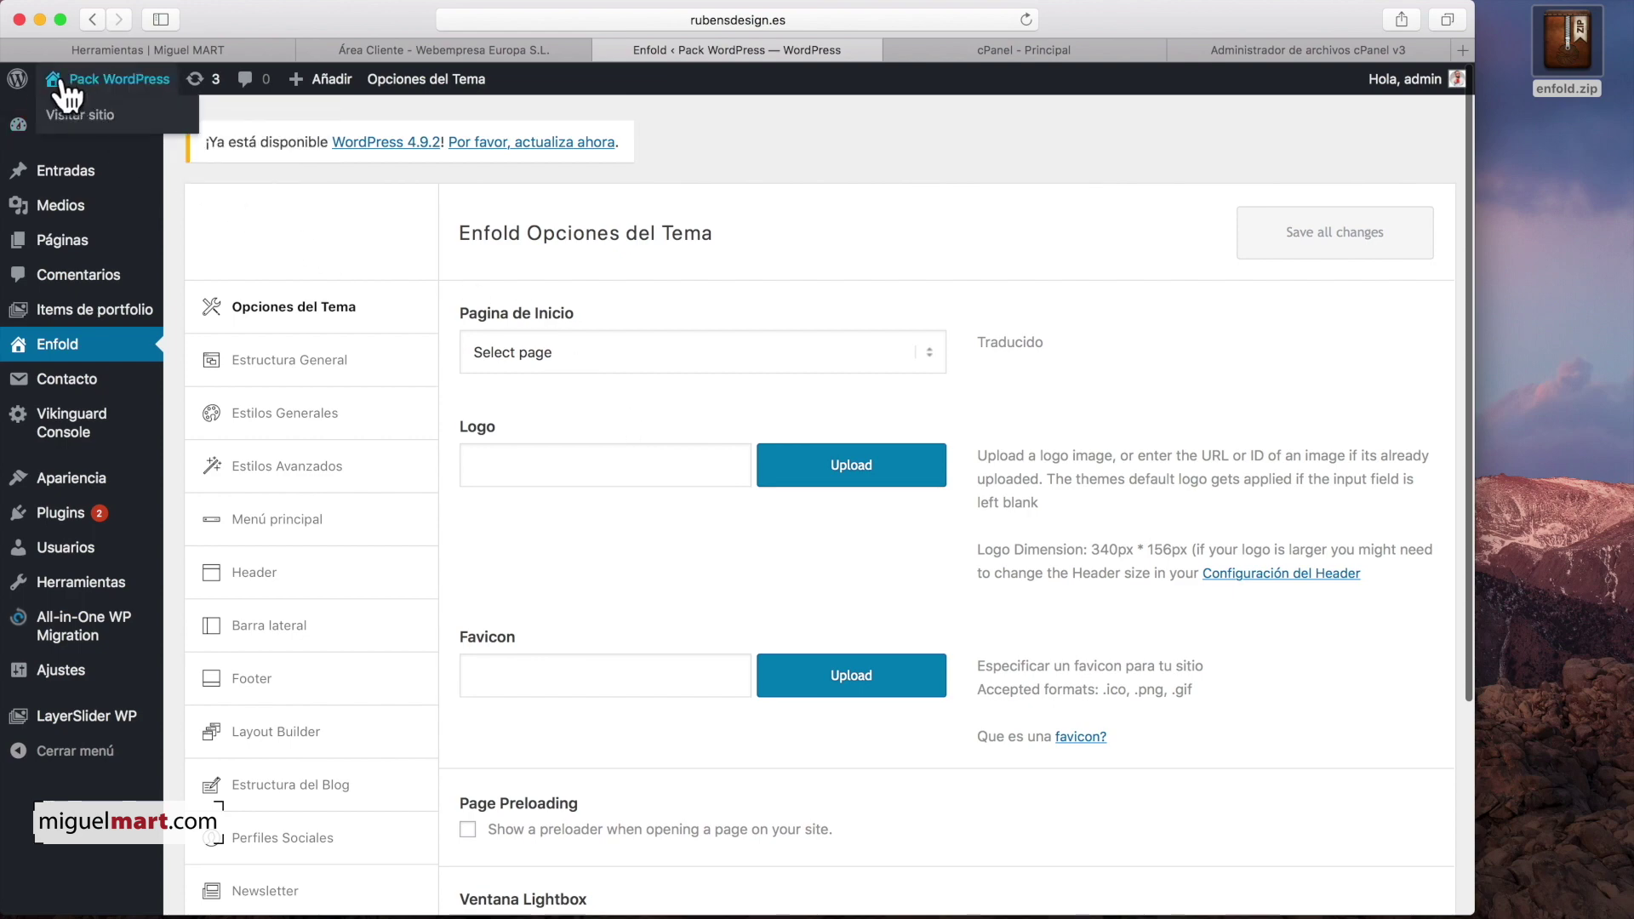
{"action": "left_click", "coordinate": [60, 80]}
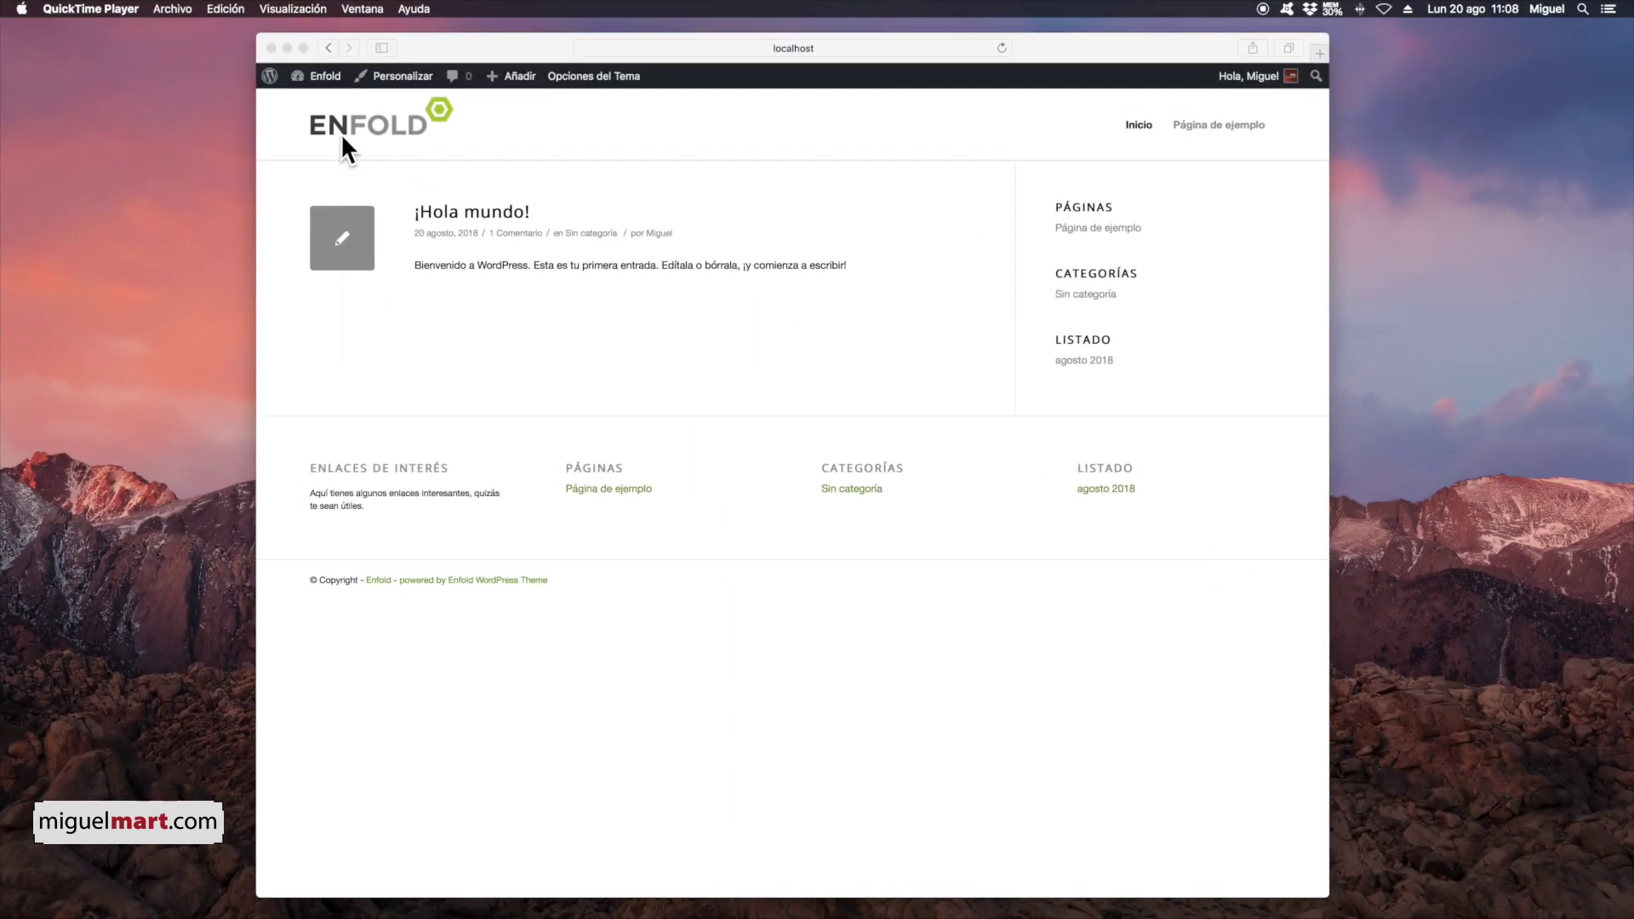
Step: Go to the dashboard's Enfold theme options and open the Importar Demo section
{"action": "left_click", "coordinate": [336, 76]}
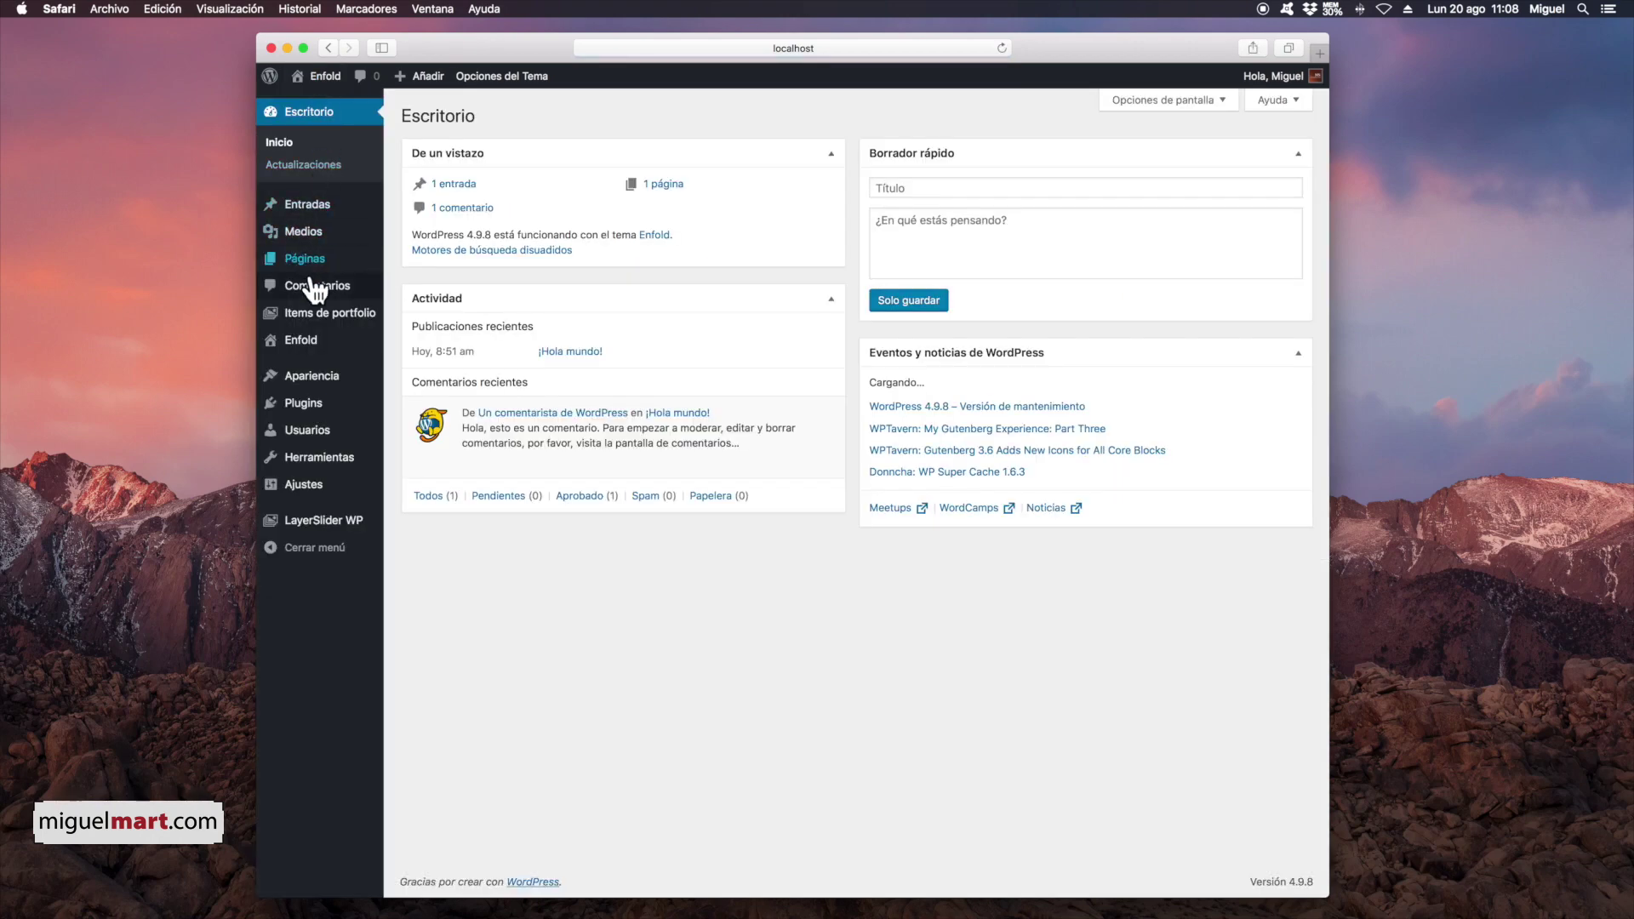
{"action": "mouse_move", "coordinate": [311, 371]}
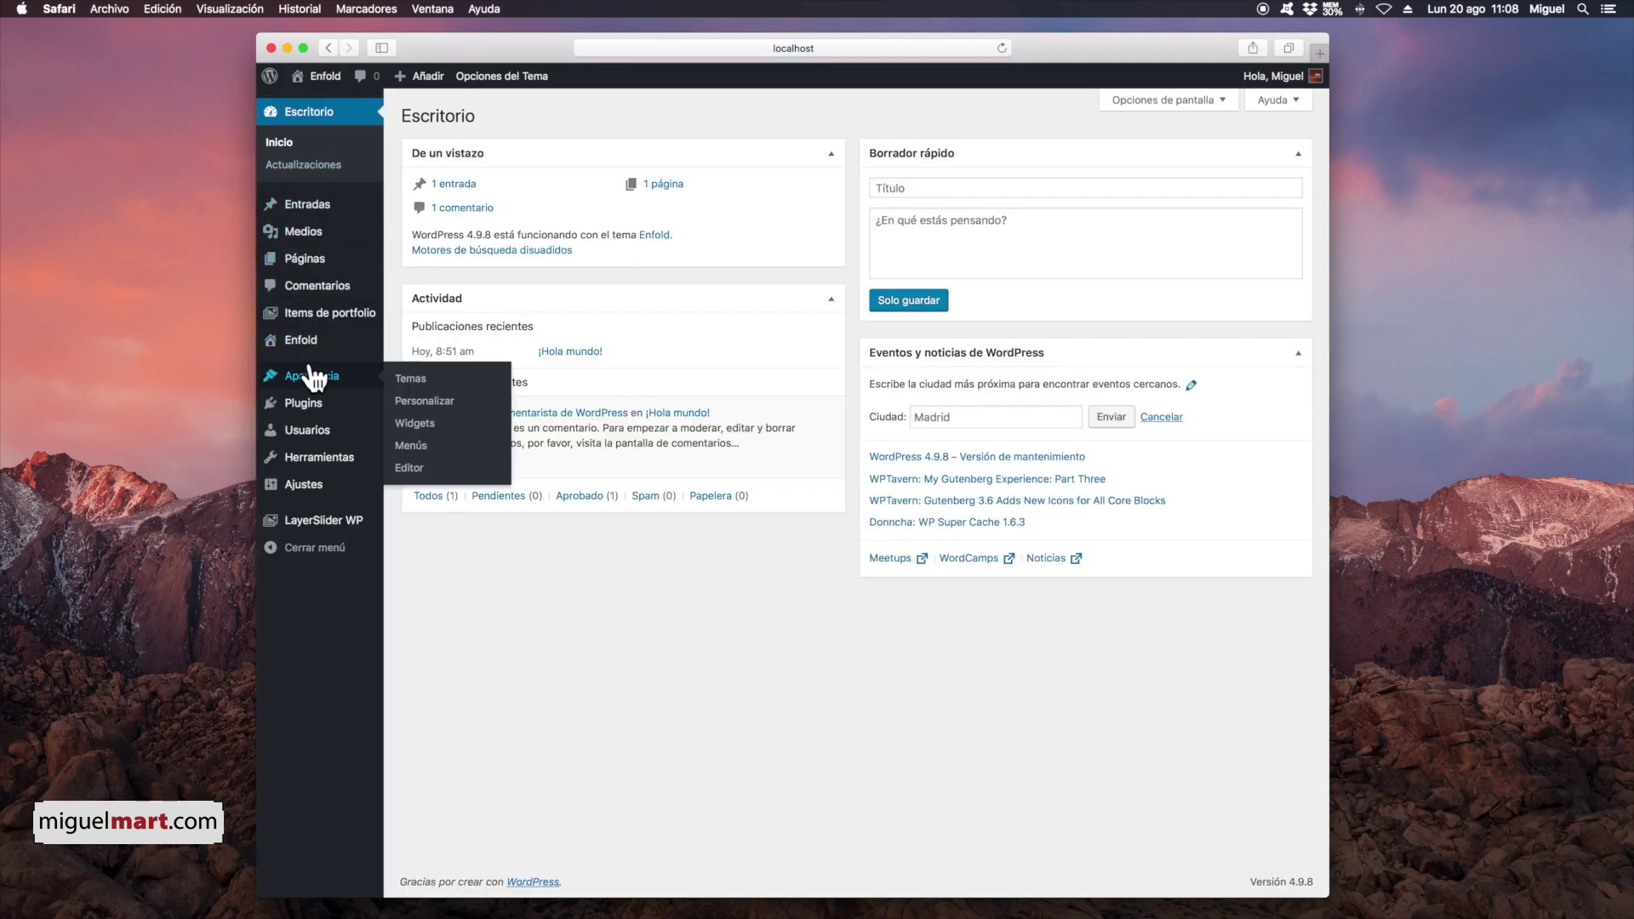
{"action": "left_click", "coordinate": [302, 337]}
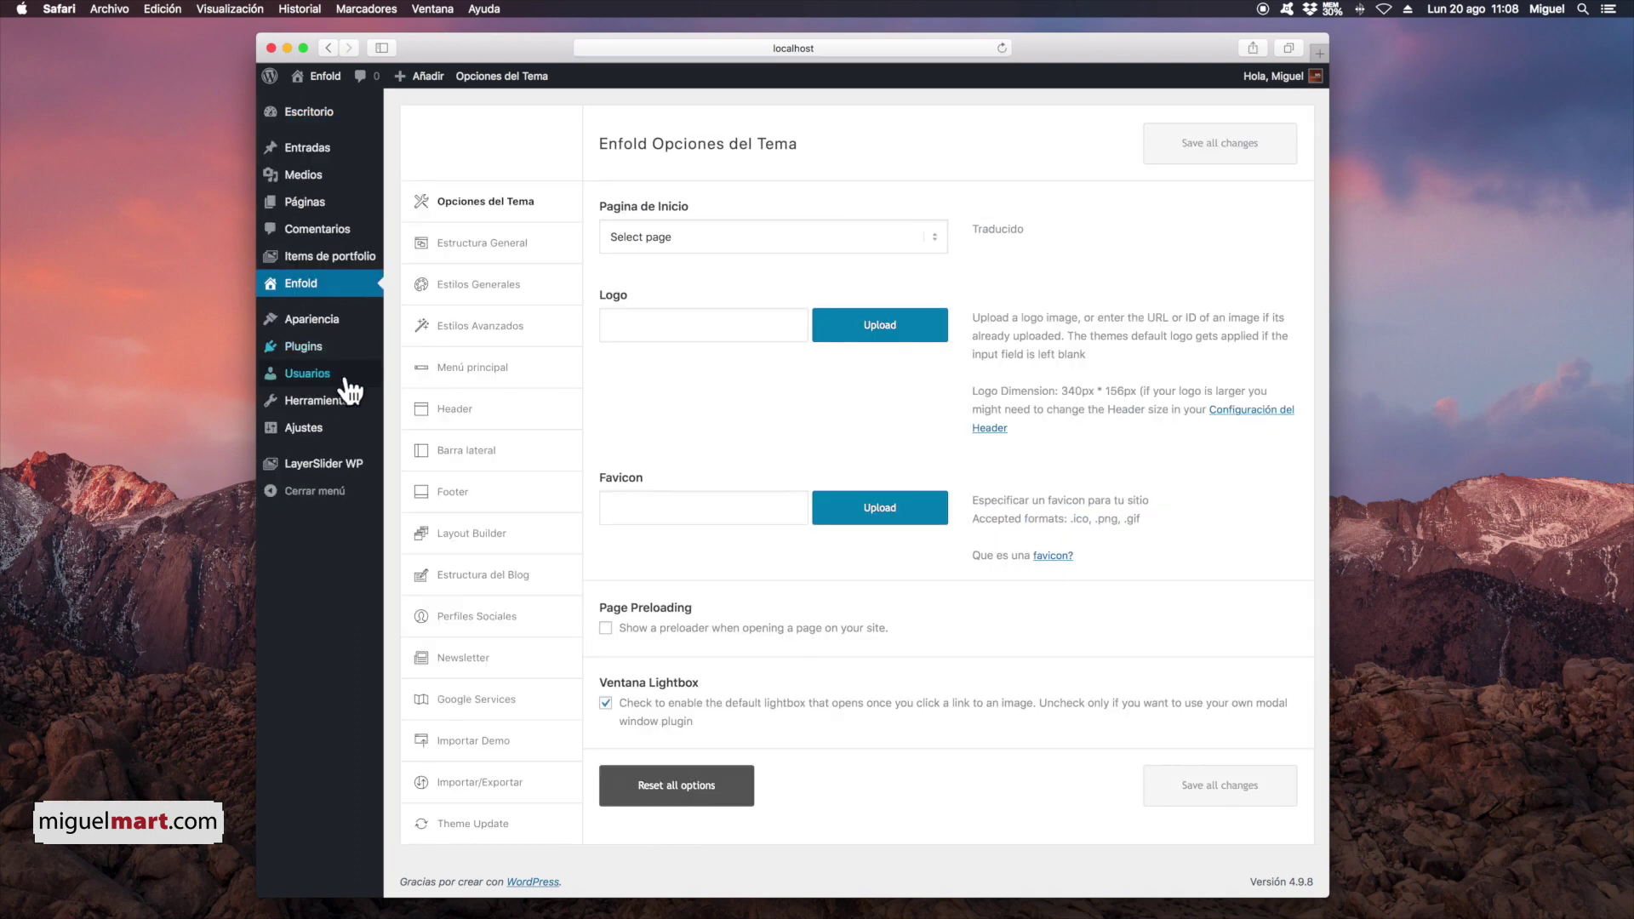
{"action": "scroll", "coordinate": [538, 740], "scroll_direction": "down", "scroll_amount": 1}
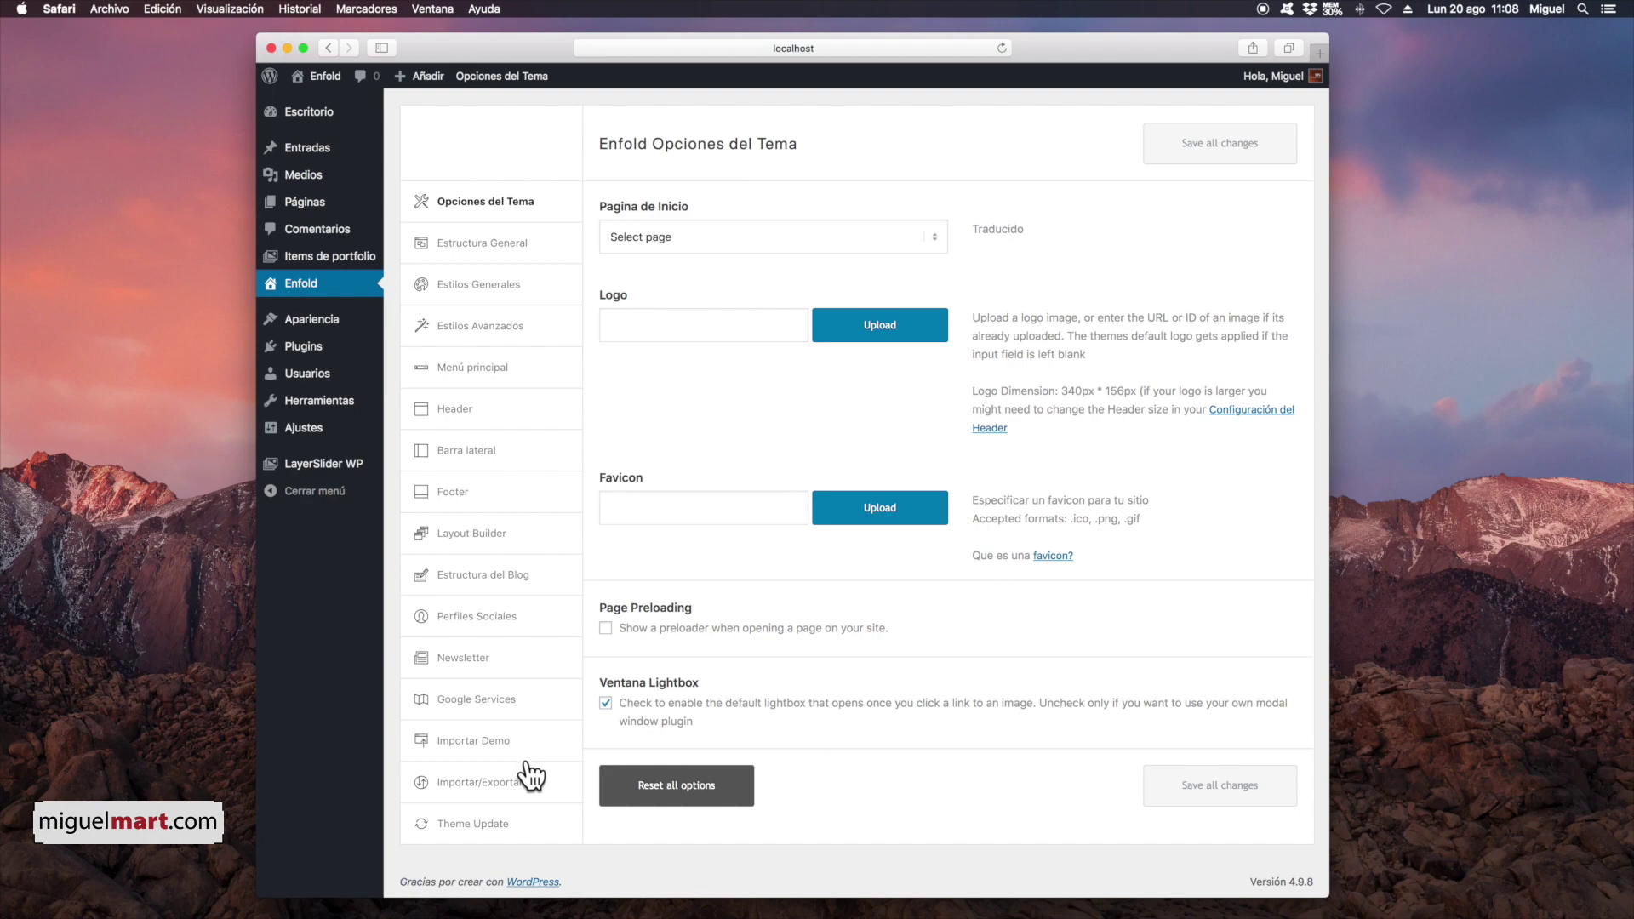
{"action": "left_click", "coordinate": [489, 747]}
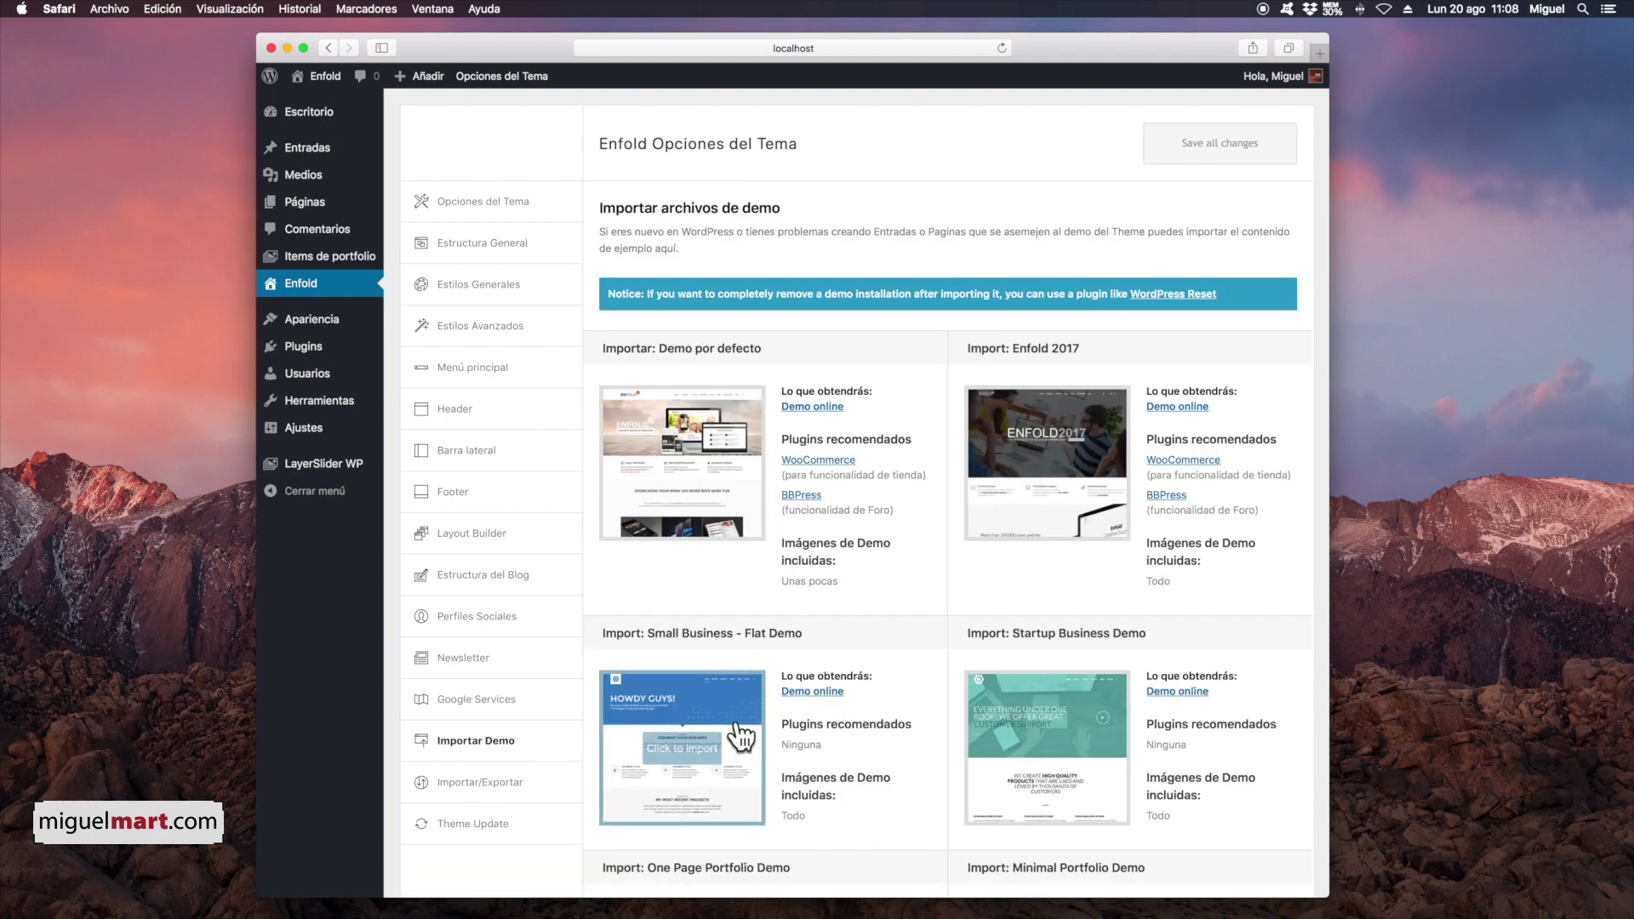
Step: Import the Enfold DJ Demo, accepting that it overwrites the current theme options
{"action": "scroll", "coordinate": [951, 680], "scroll_direction": "down", "scroll_amount": 5}
{"action": "scroll", "coordinate": [951, 675], "scroll_direction": "down", "scroll_amount": 15}
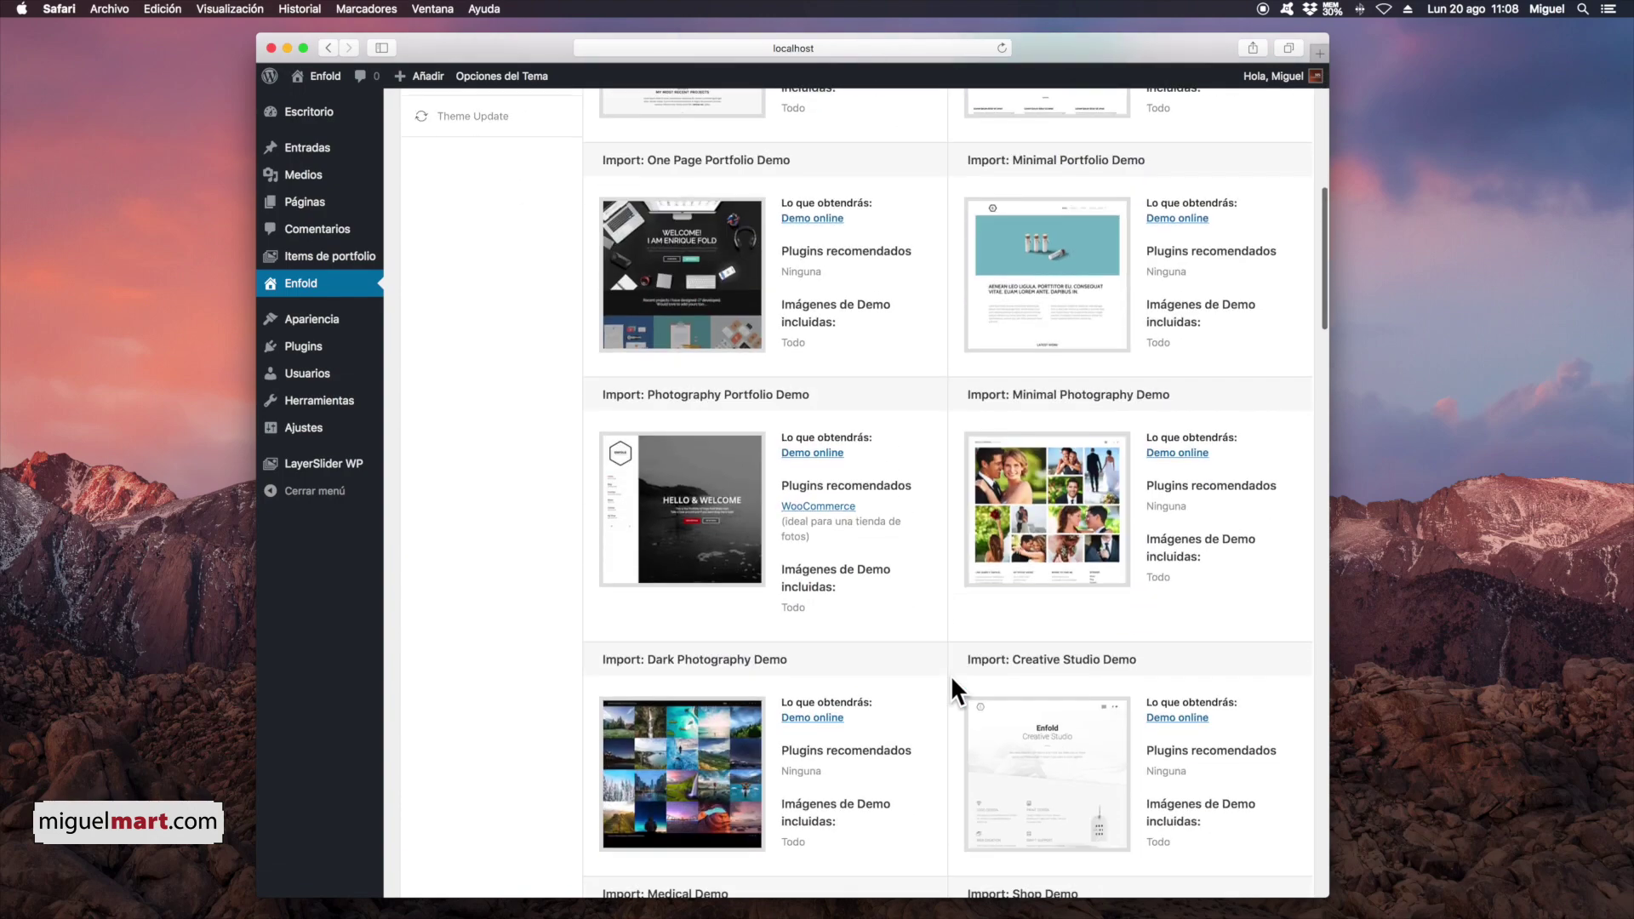
{"action": "scroll", "coordinate": [951, 675], "scroll_direction": "down", "scroll_amount": 15}
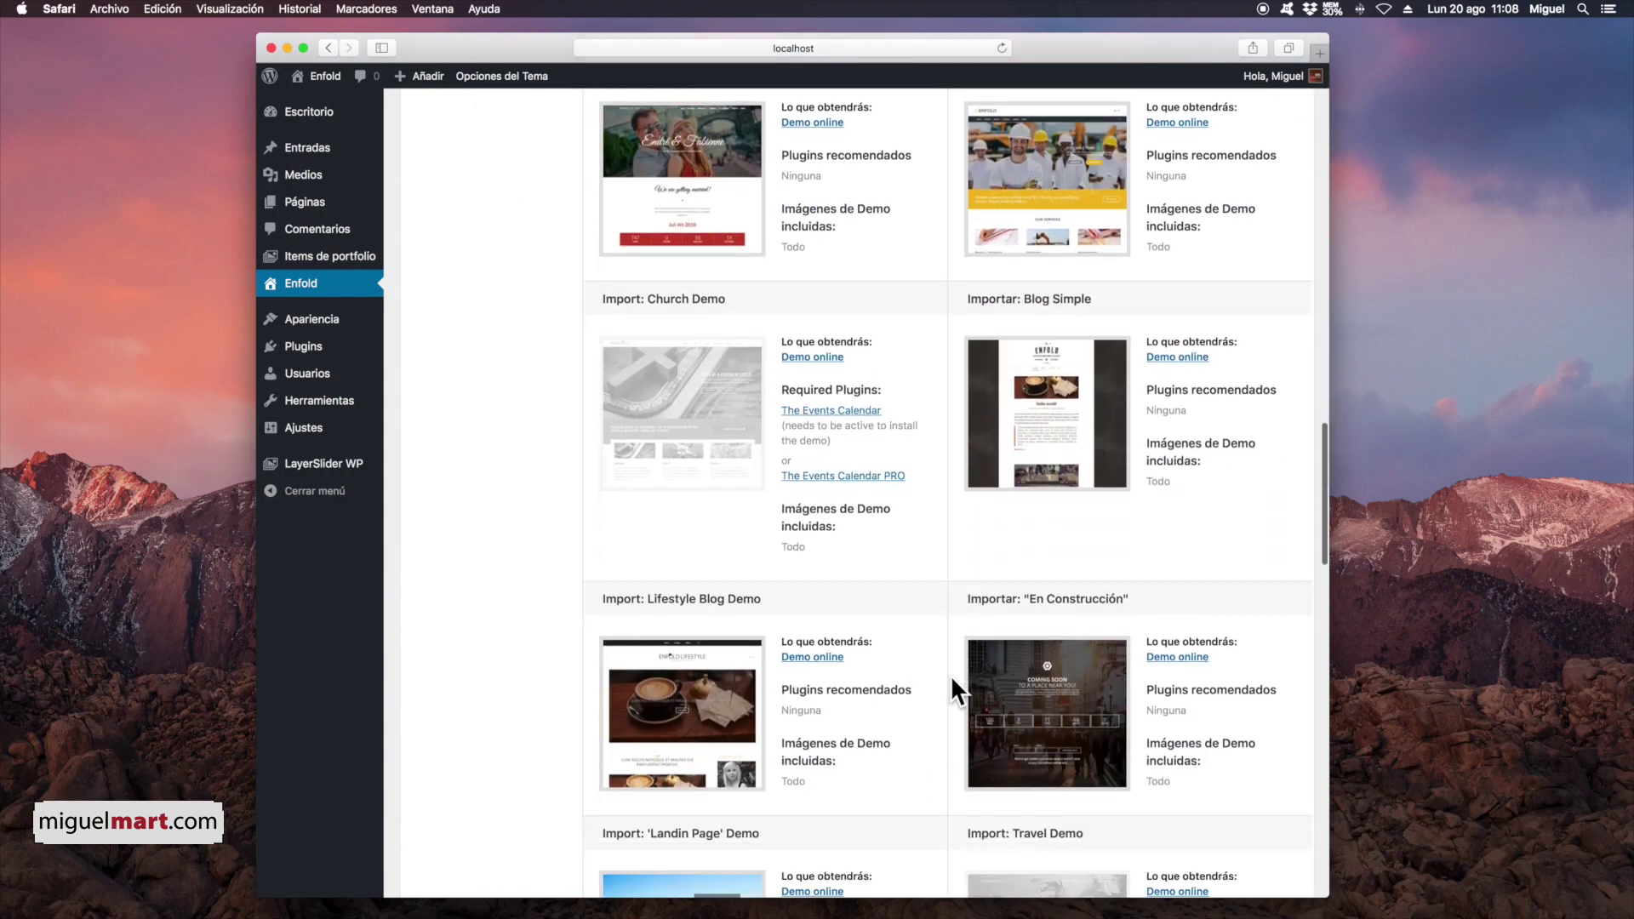
{"action": "scroll", "coordinate": [951, 676], "scroll_direction": "down", "scroll_amount": 20}
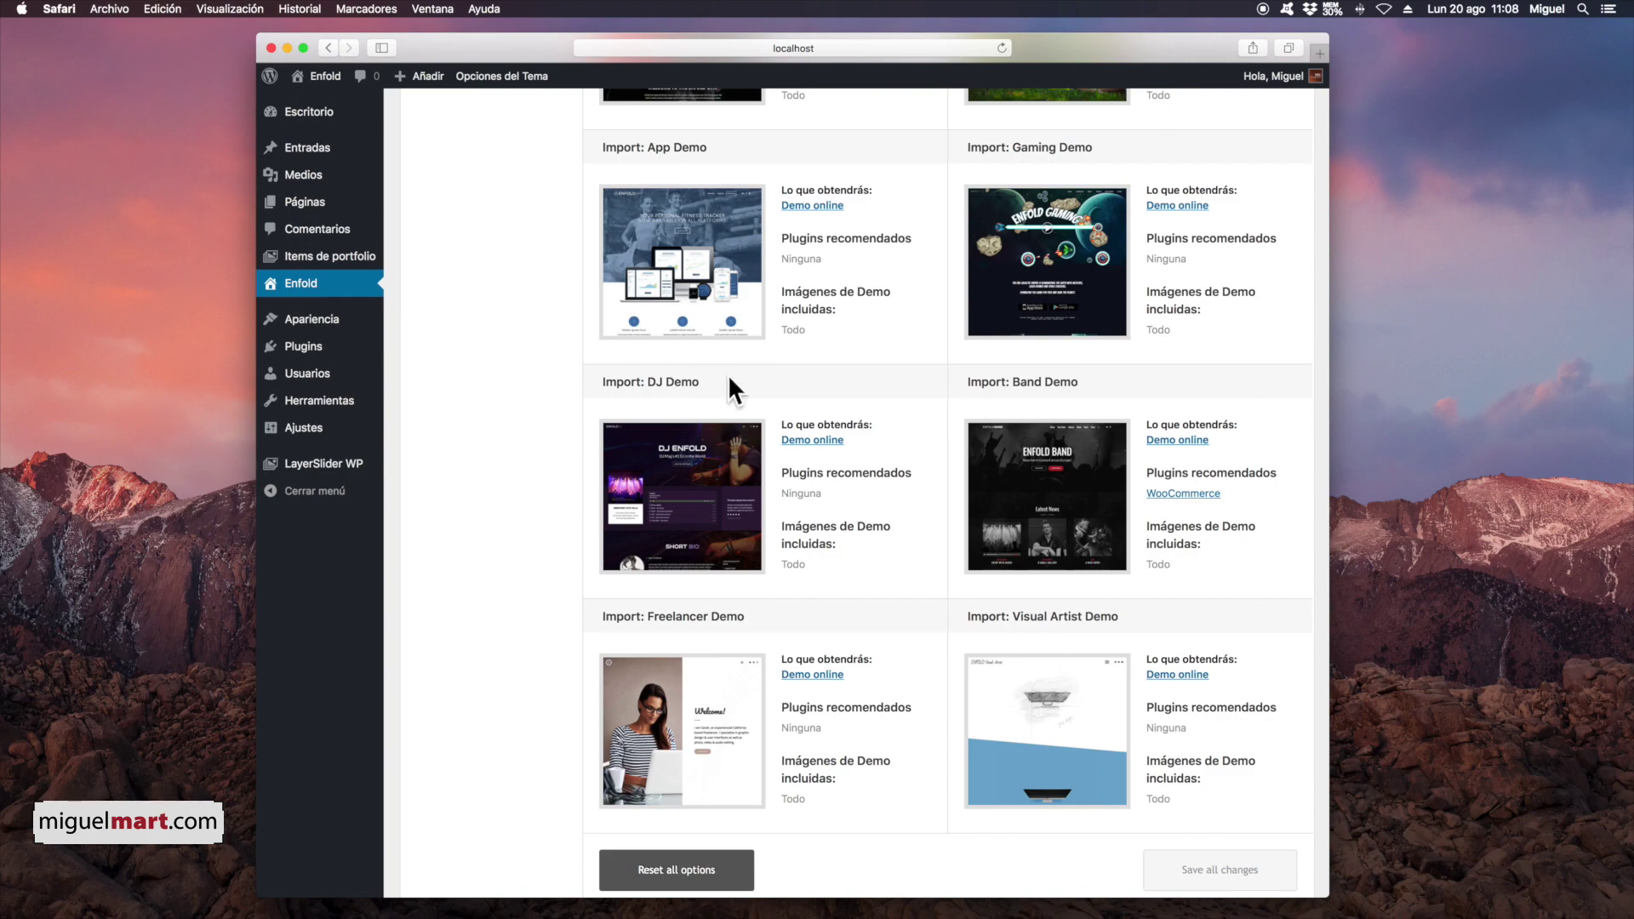
{"action": "mouse_move", "coordinate": [680, 509]}
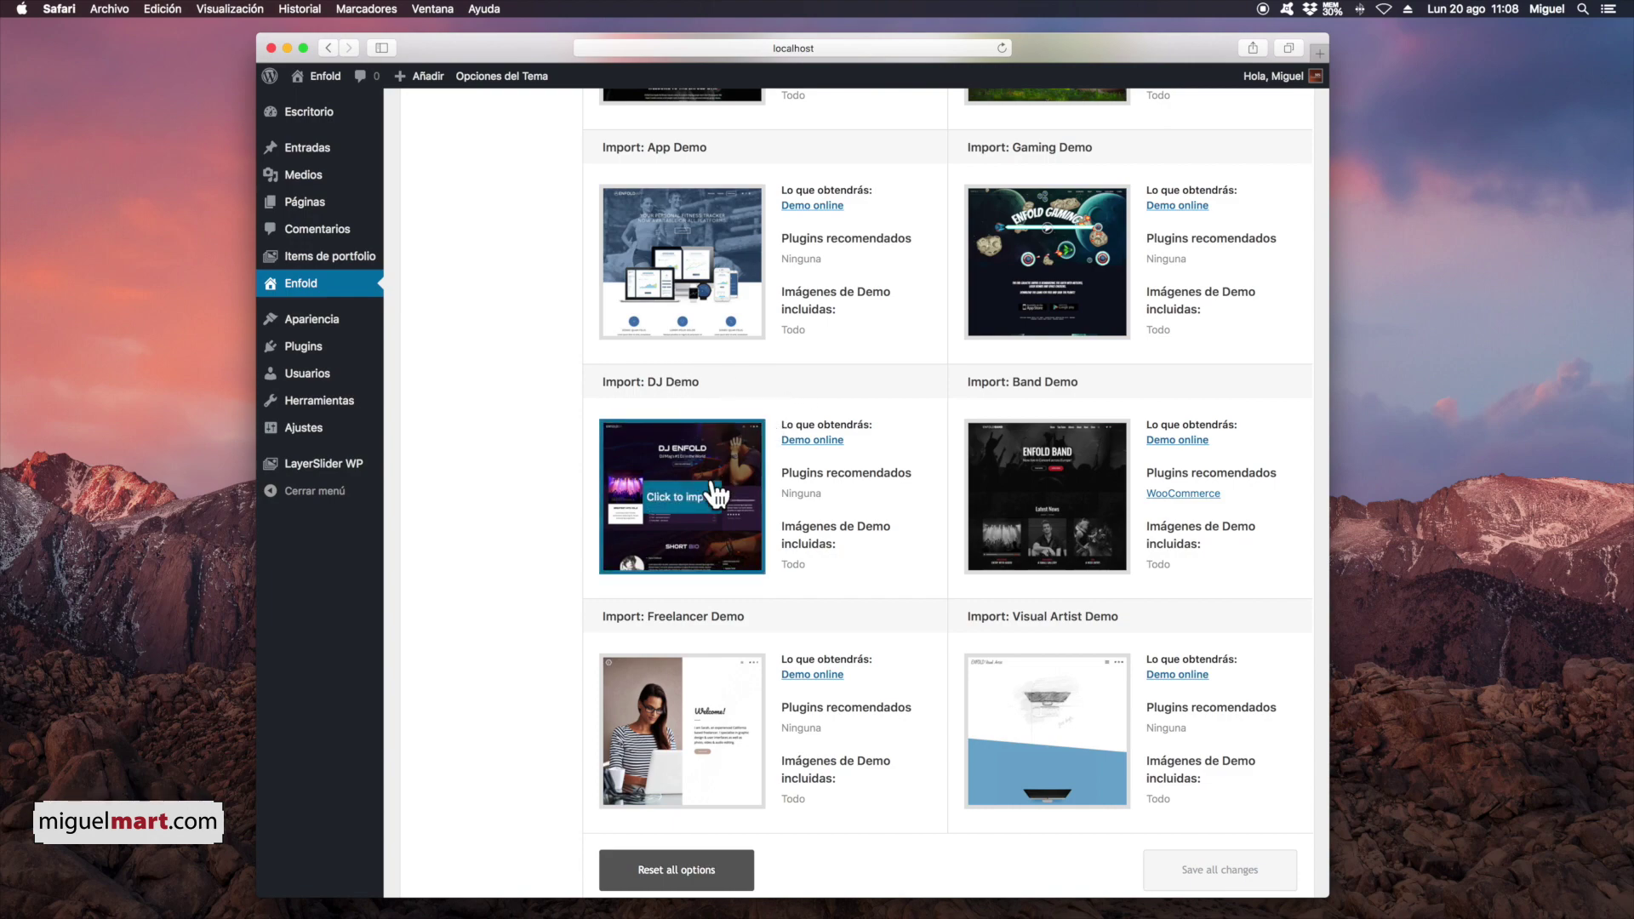
{"action": "left_click", "coordinate": [680, 502]}
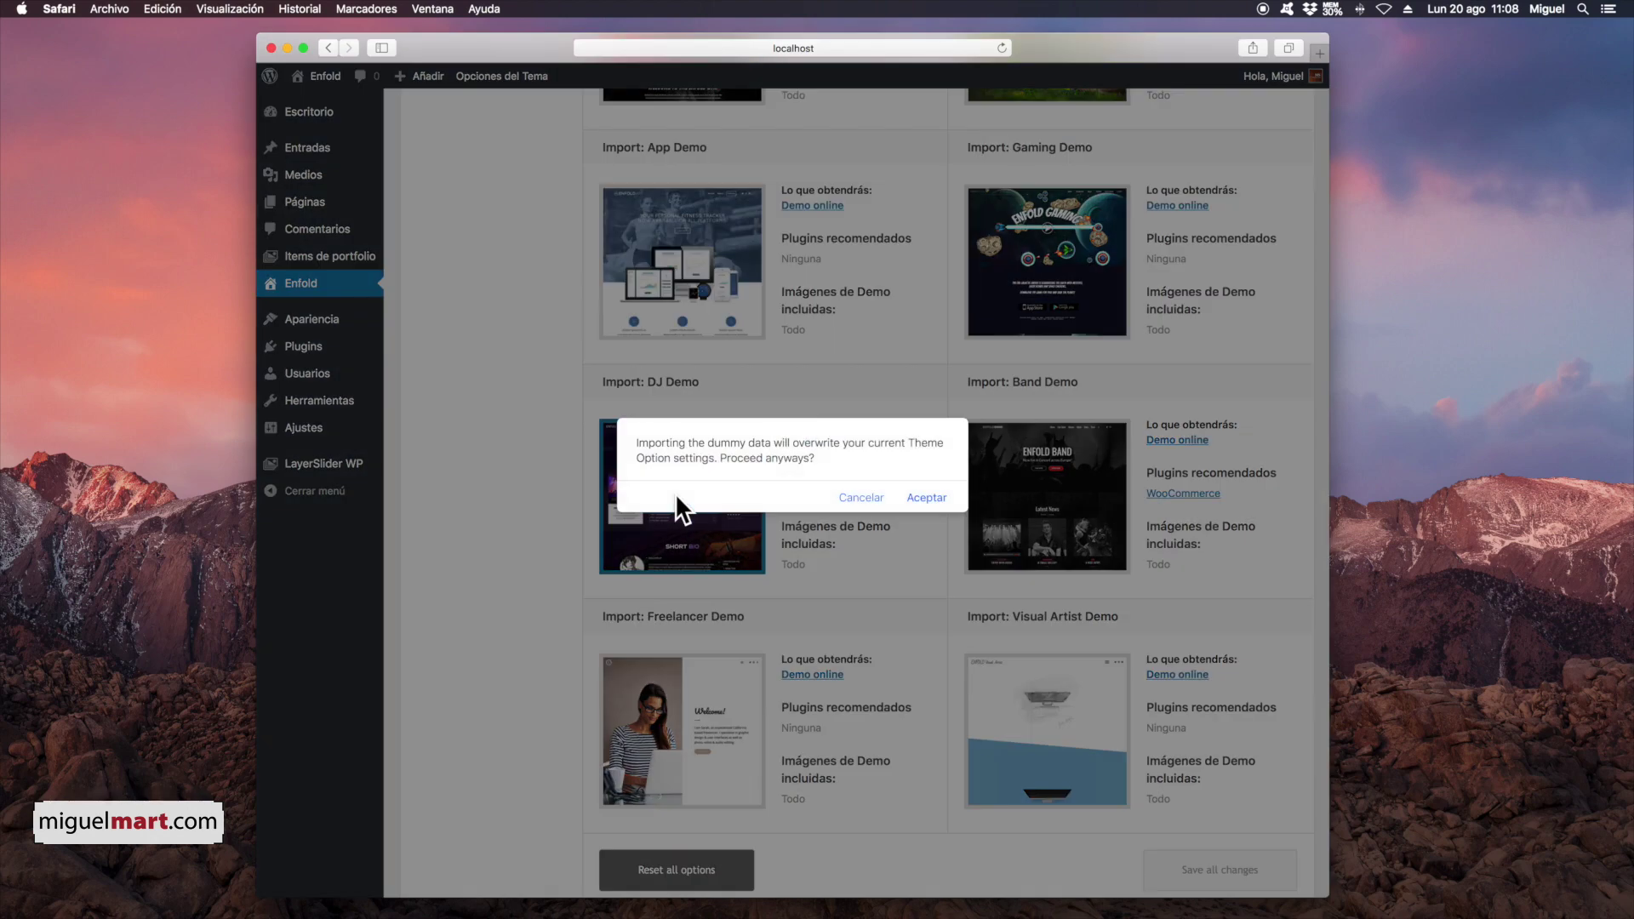
{"action": "left_click", "coordinate": [930, 498]}
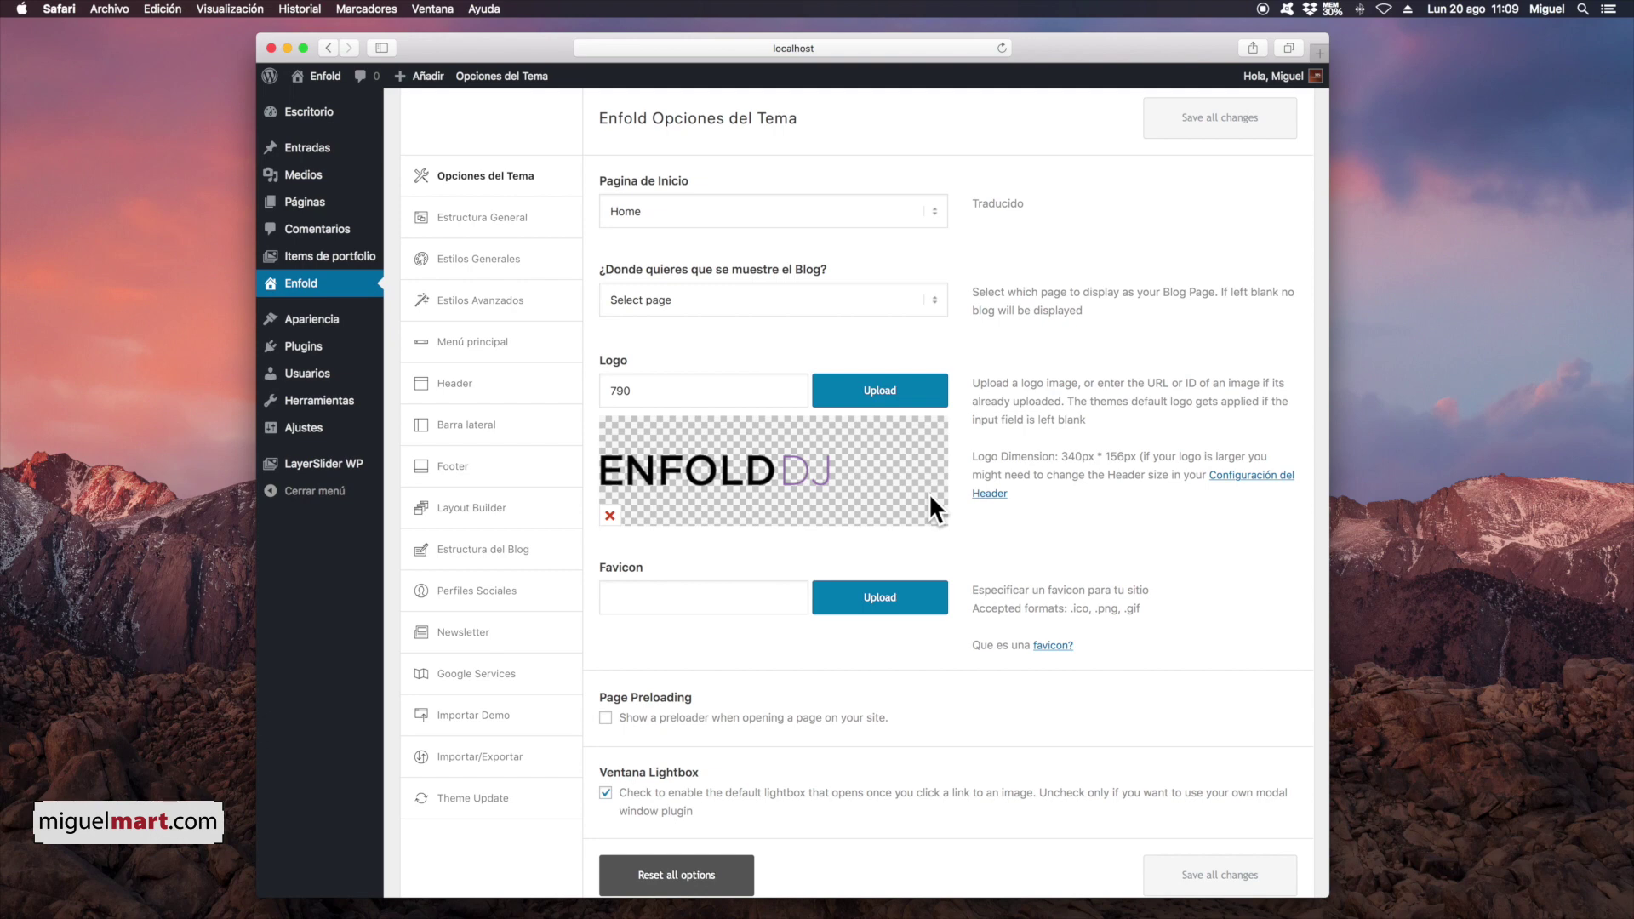
Step: Open the site's front page via the Enfold site name in the admin bar
{"action": "scroll", "coordinate": [1077, 464], "scroll_direction": "down", "scroll_amount": 3}
{"action": "scroll", "coordinate": [1080, 474], "scroll_direction": "up", "scroll_amount": 5}
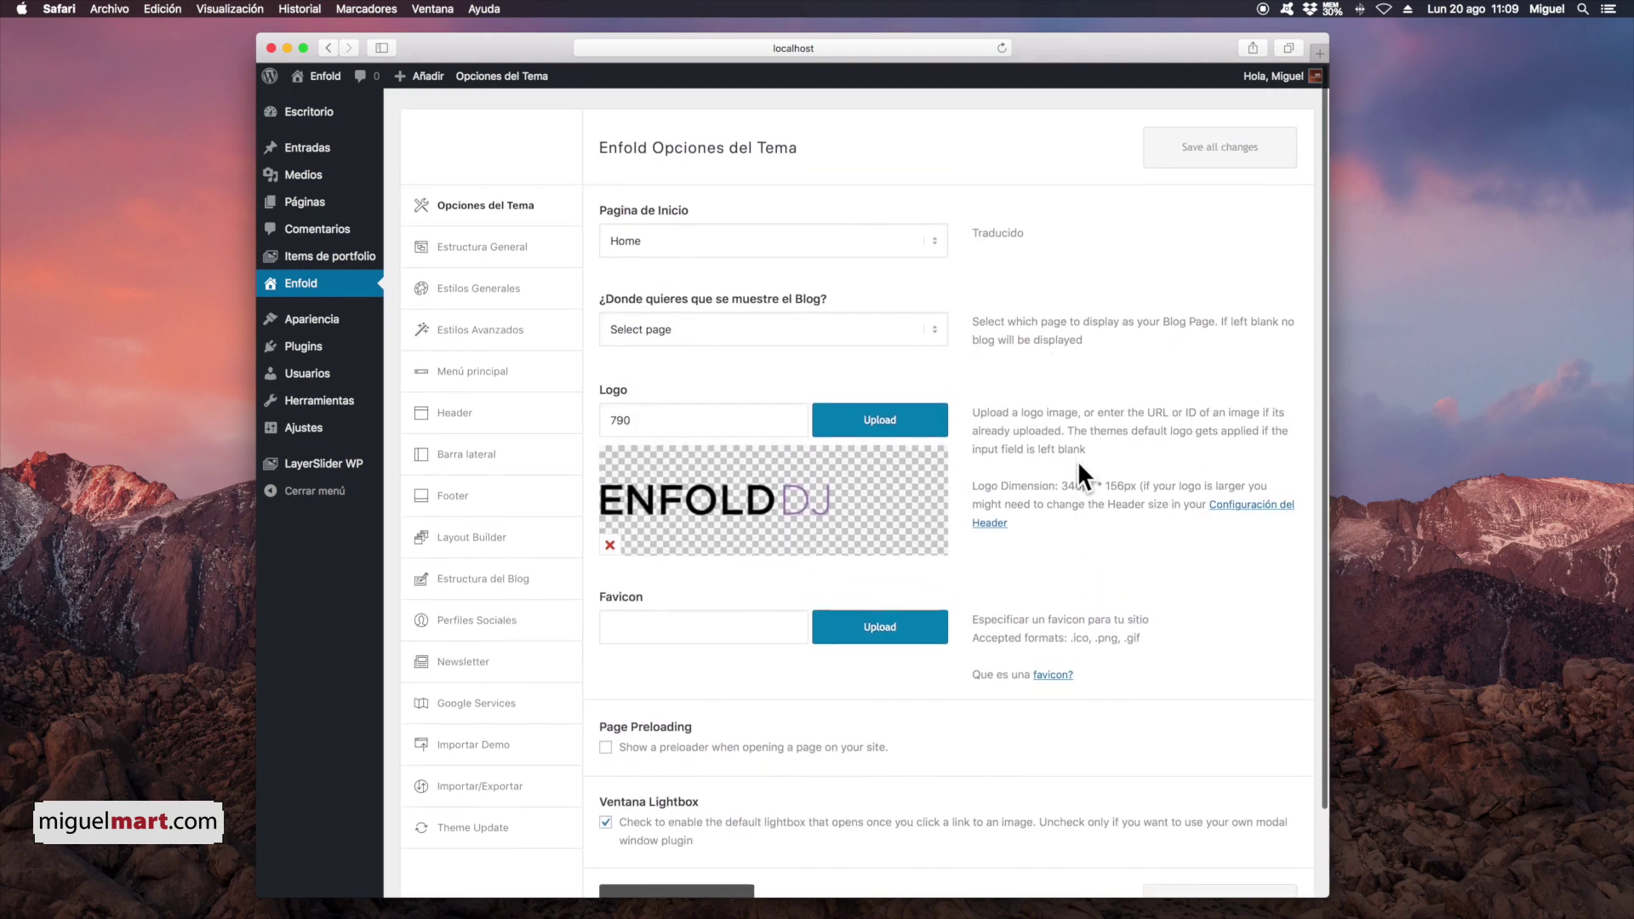
{"action": "mouse_move", "coordinate": [324, 78]}
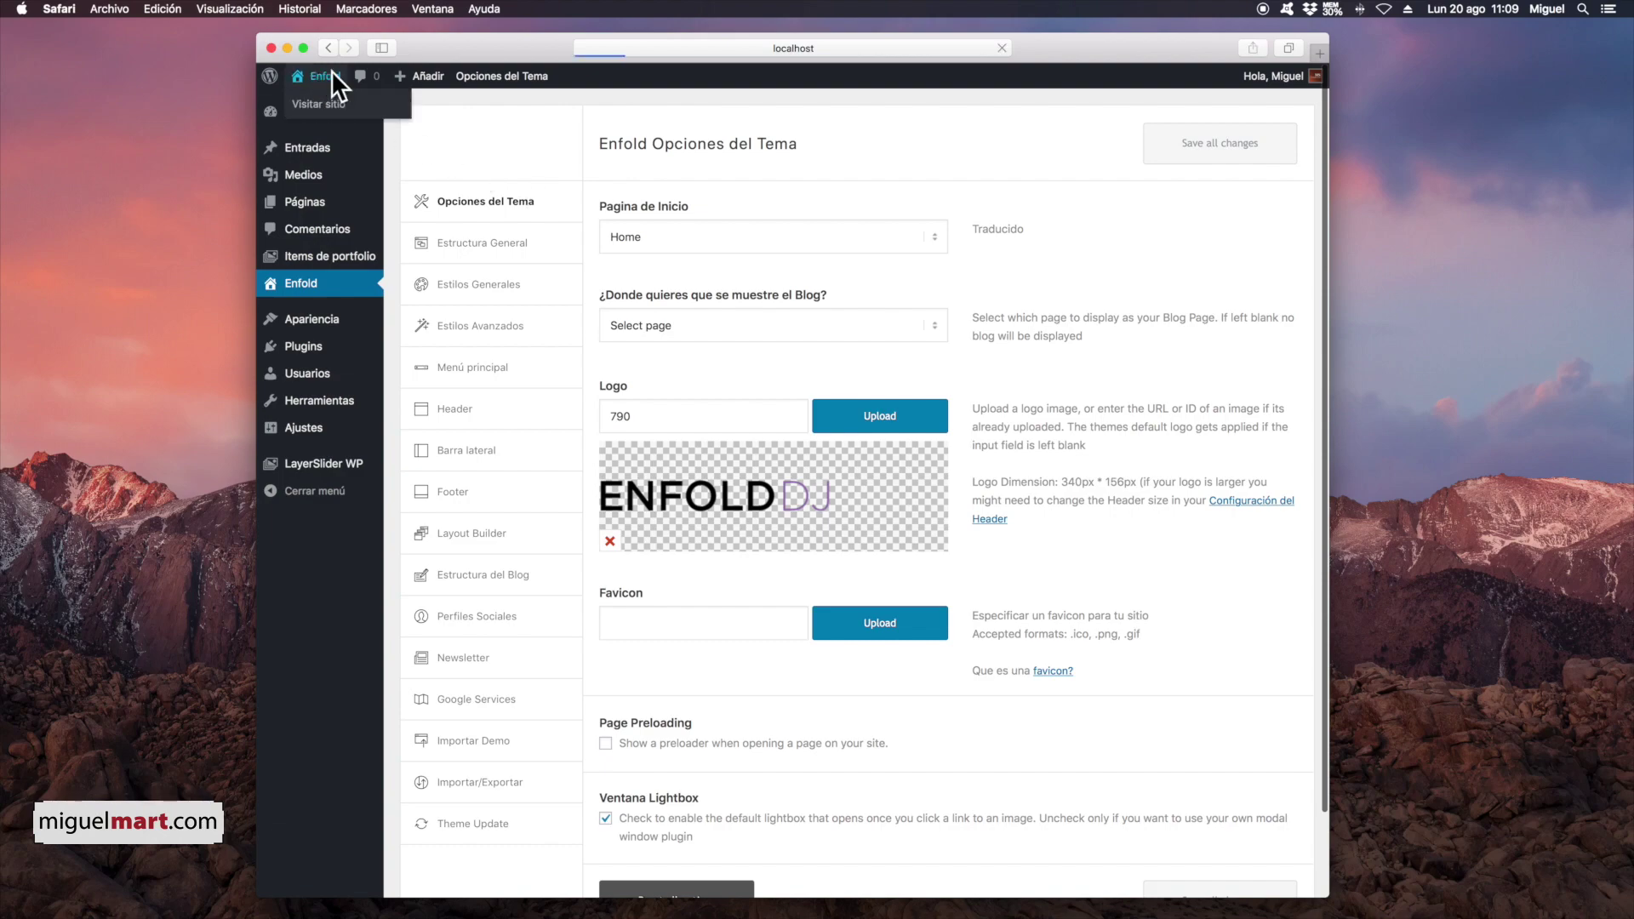
{"action": "left_click", "coordinate": [330, 73]}
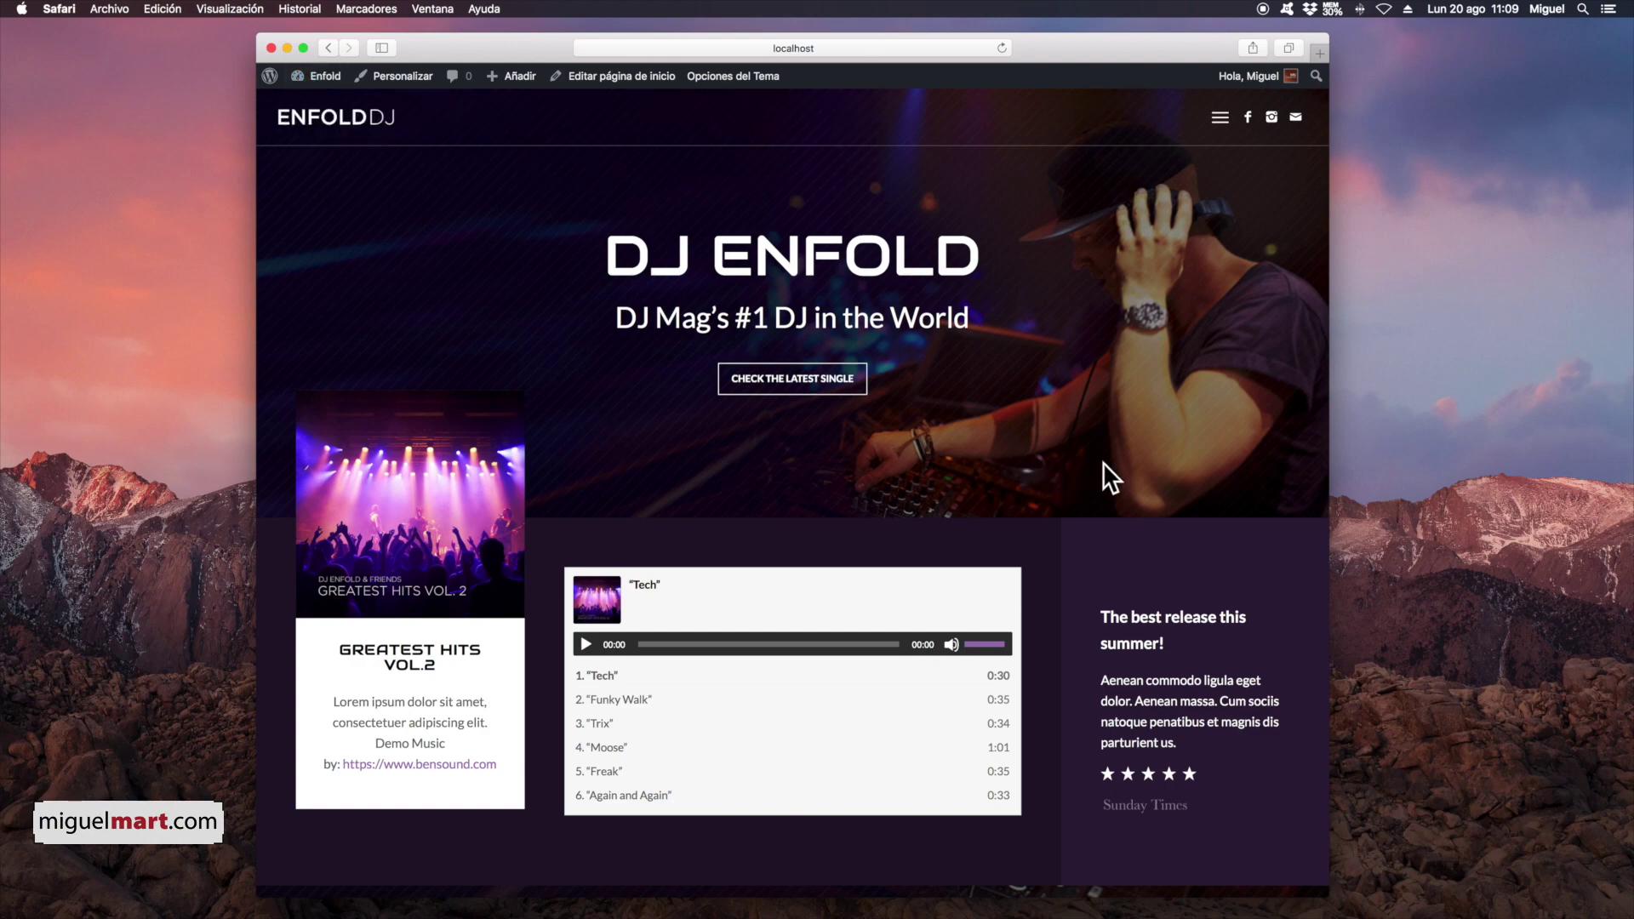
Step: Scroll through the DJ page's bio, discography, tour dates and bookings sections
{"action": "scroll", "coordinate": [1102, 462], "scroll_direction": "down", "scroll_amount": 5}
{"action": "scroll", "coordinate": [1102, 462], "scroll_direction": "down", "scroll_amount": 6}
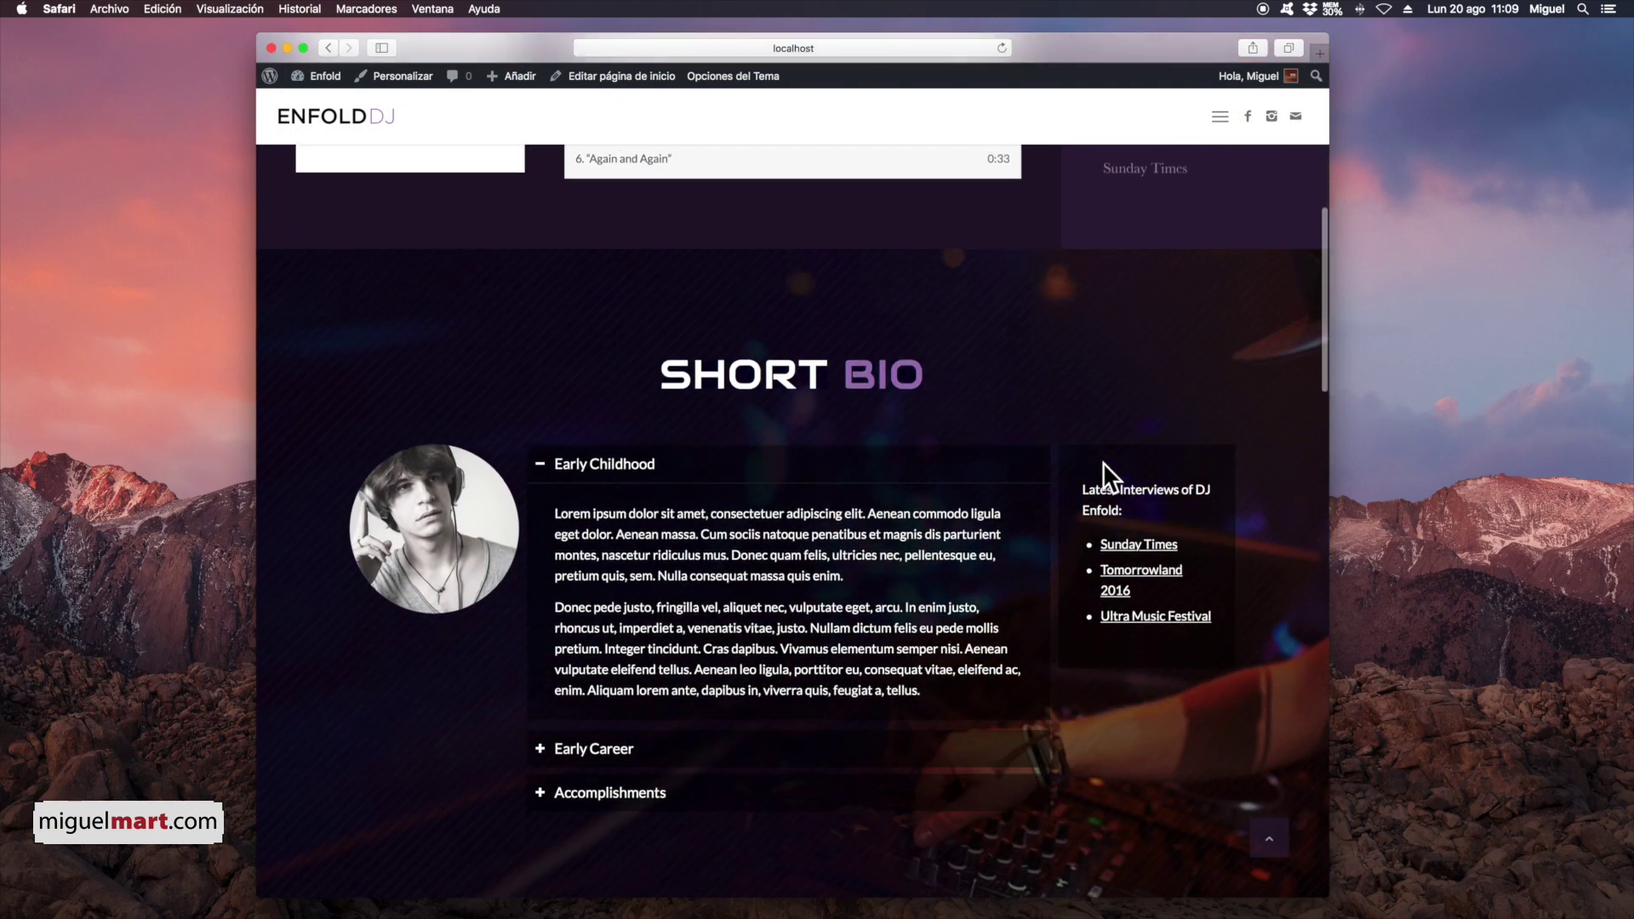
{"action": "scroll", "coordinate": [914, 483], "scroll_direction": "down", "scroll_amount": 7}
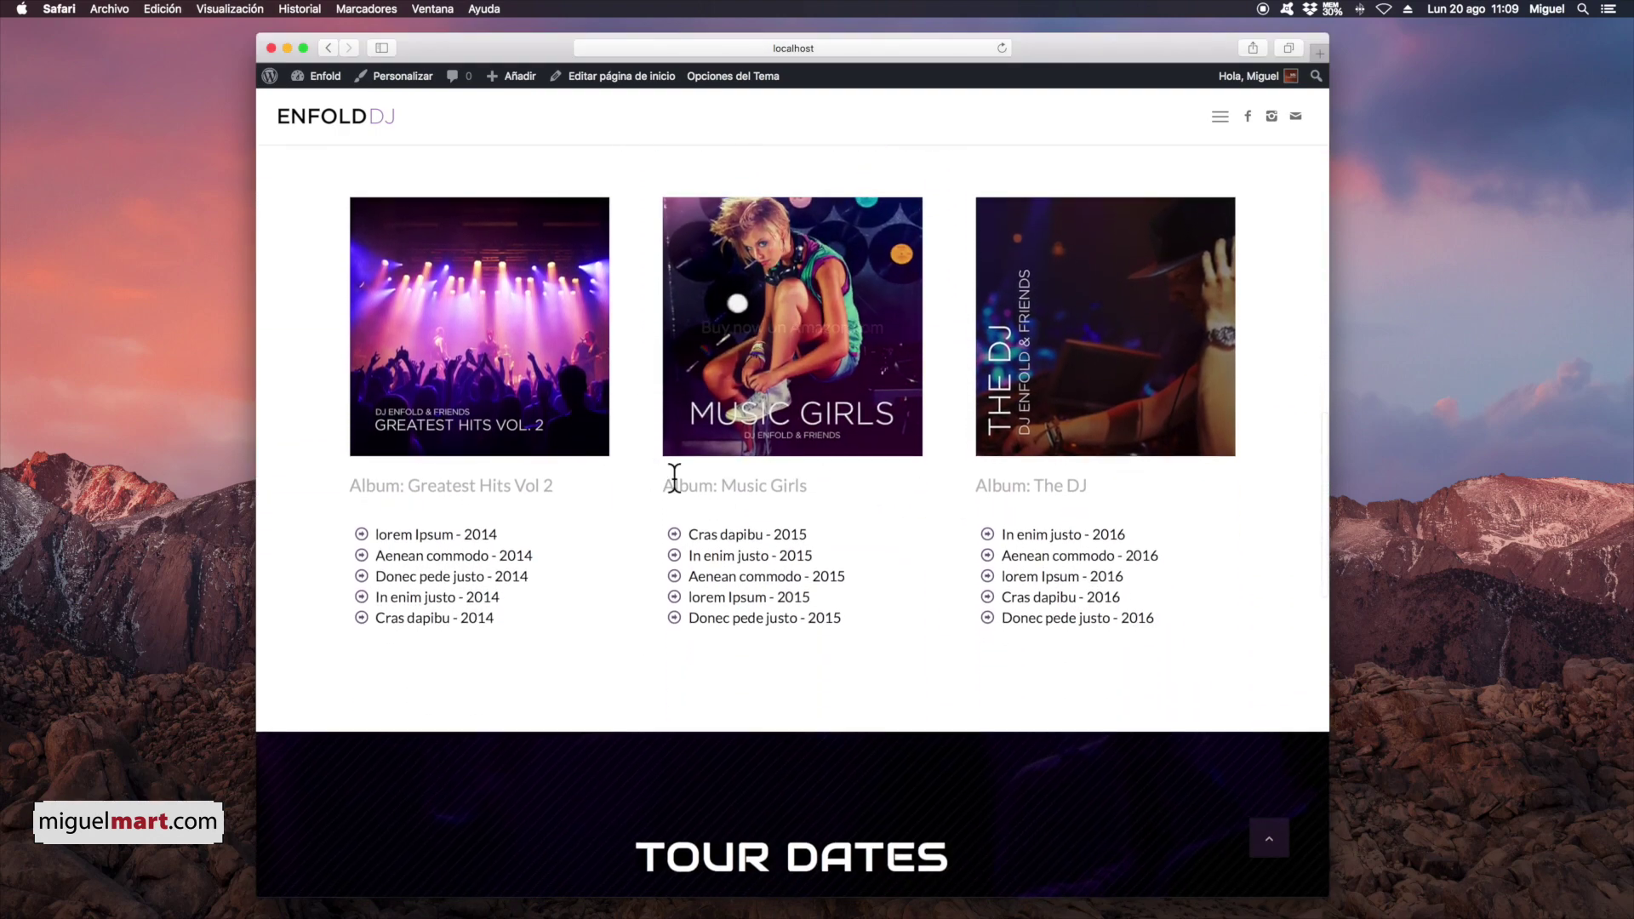
{"action": "scroll", "coordinate": [993, 587], "scroll_direction": "down", "scroll_amount": 5}
{"action": "scroll", "coordinate": [993, 595], "scroll_direction": "down", "scroll_amount": 6}
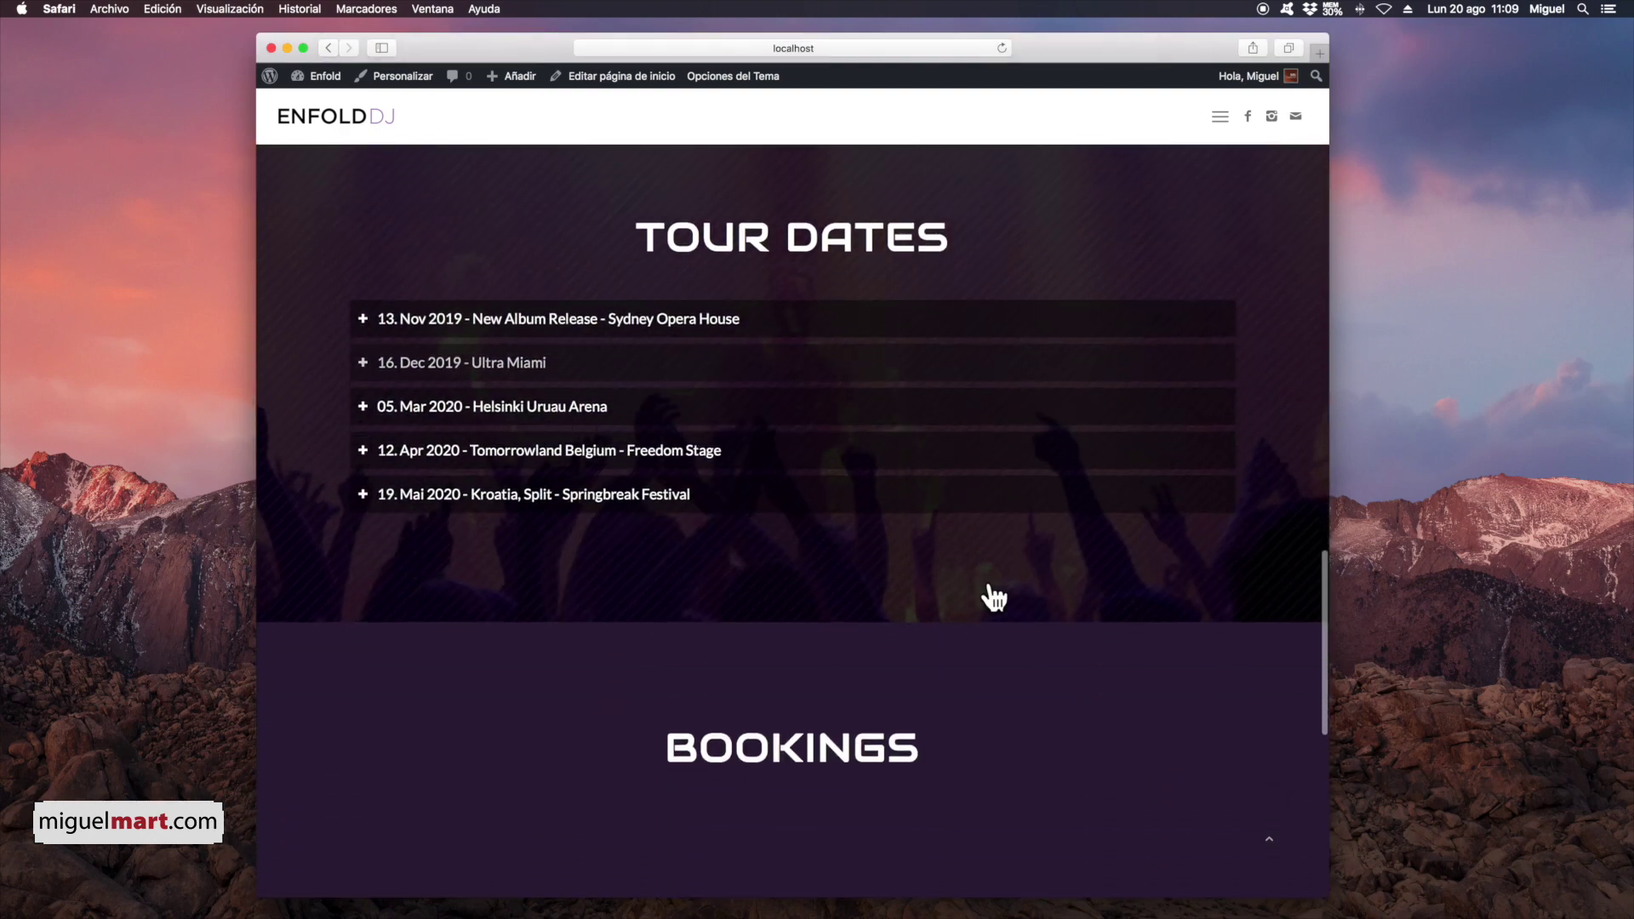
{"action": "scroll", "coordinate": [1219, 602], "scroll_direction": "down", "scroll_amount": 4}
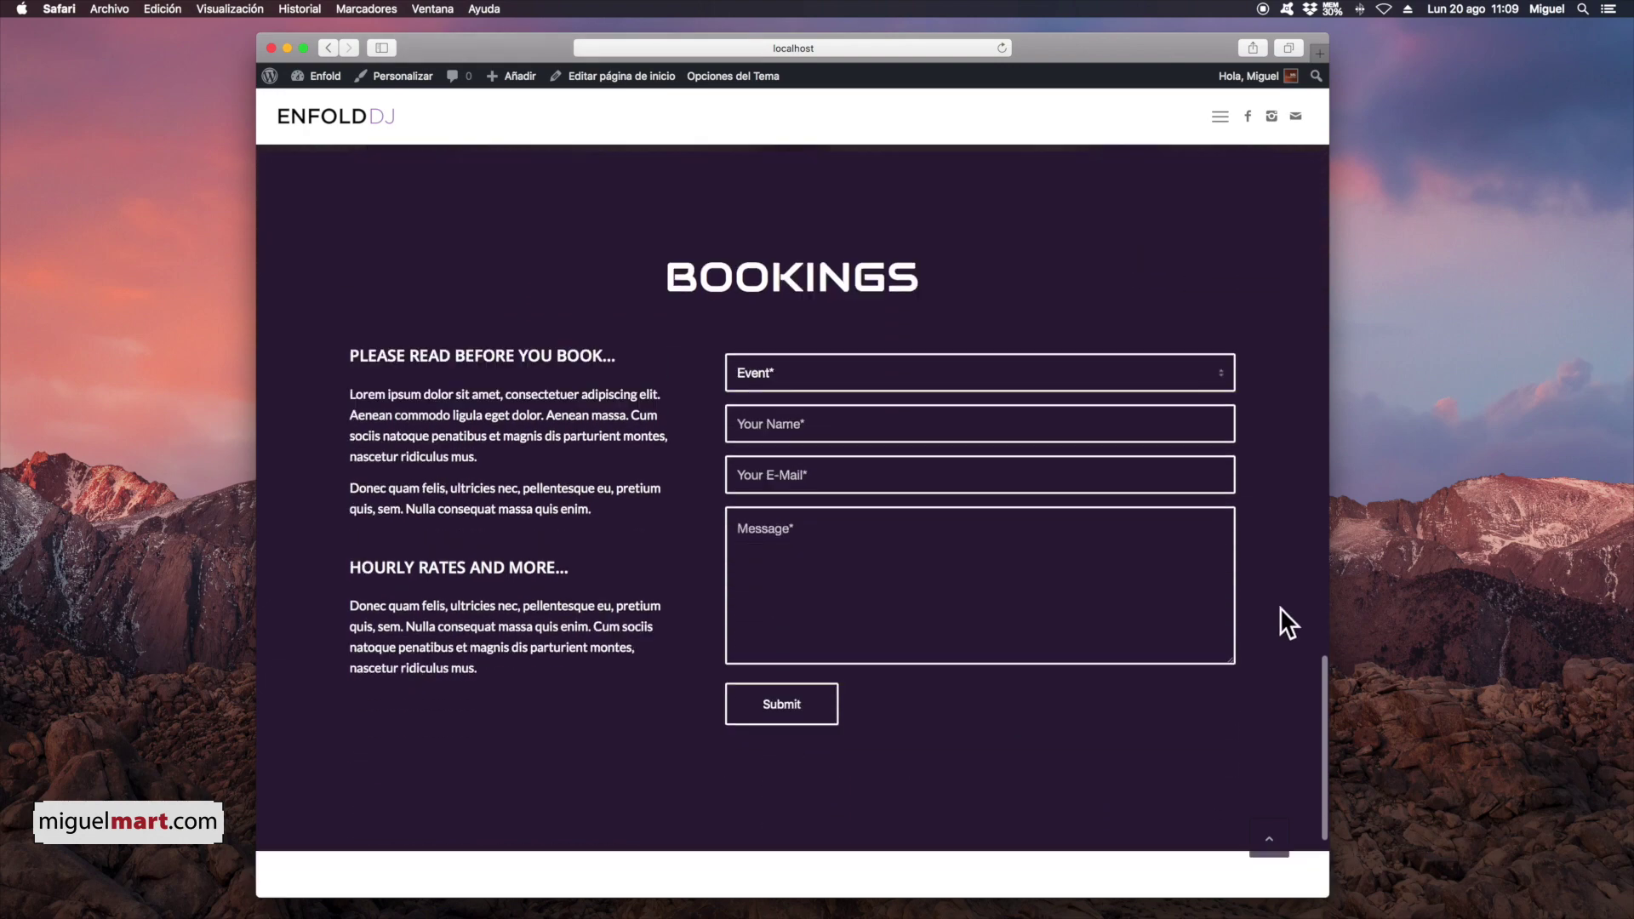
{"action": "scroll", "coordinate": [1132, 524], "scroll_direction": "up", "scroll_amount": 20}
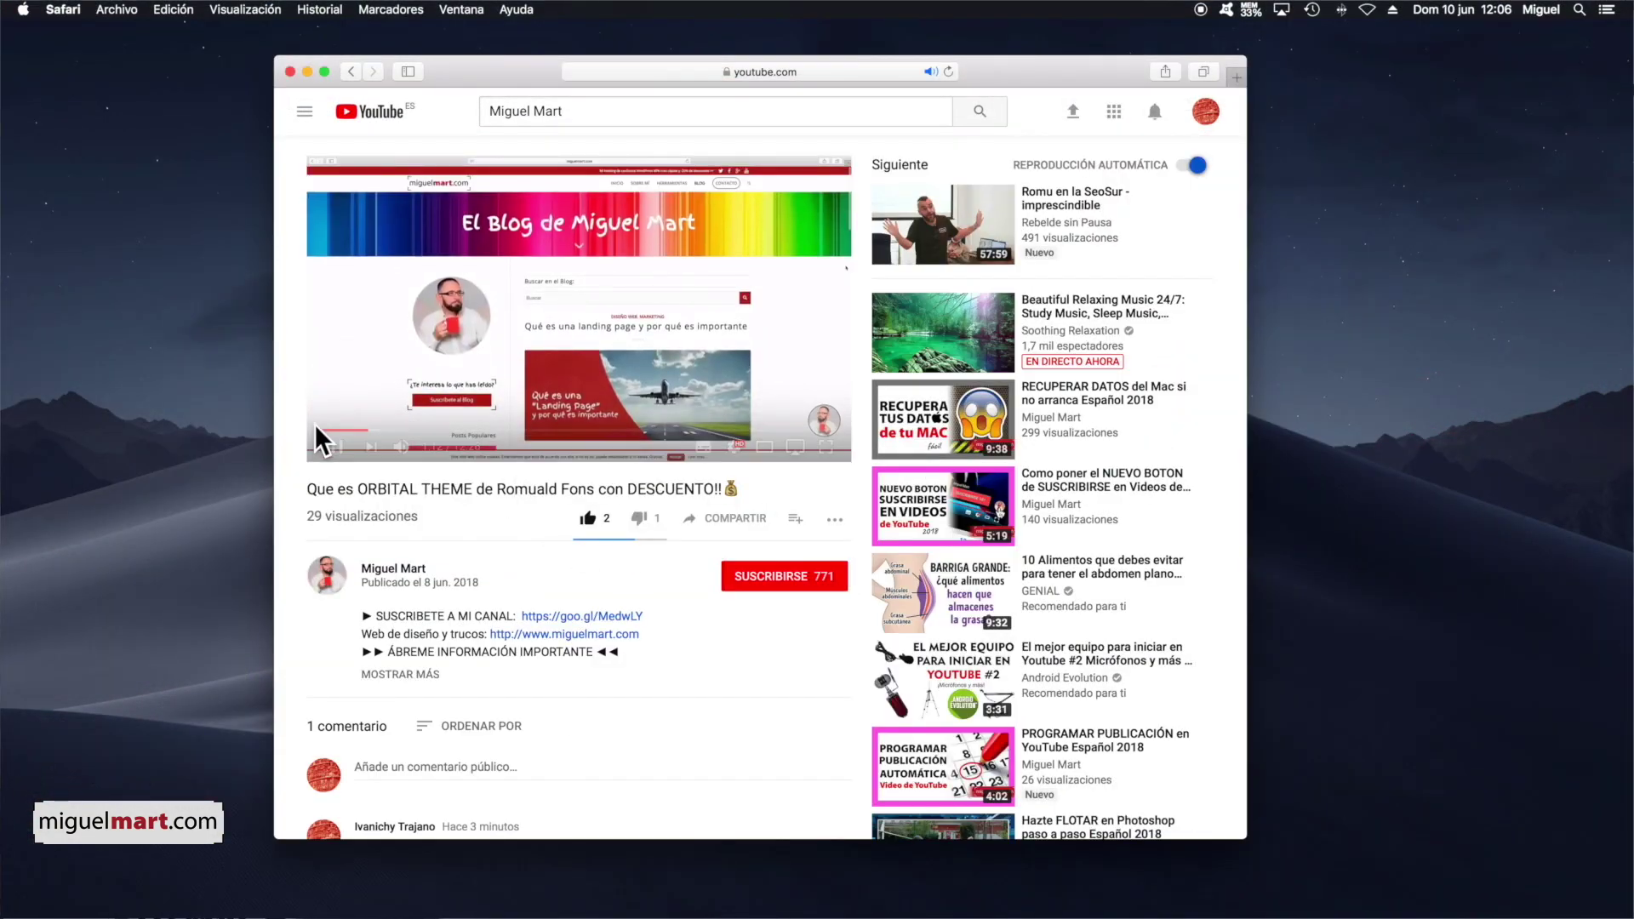
{"action": "left_click", "coordinate": [336, 447]}
{"action": "scroll", "coordinate": [585, 476], "scroll_direction": "down", "scroll_amount": 5}
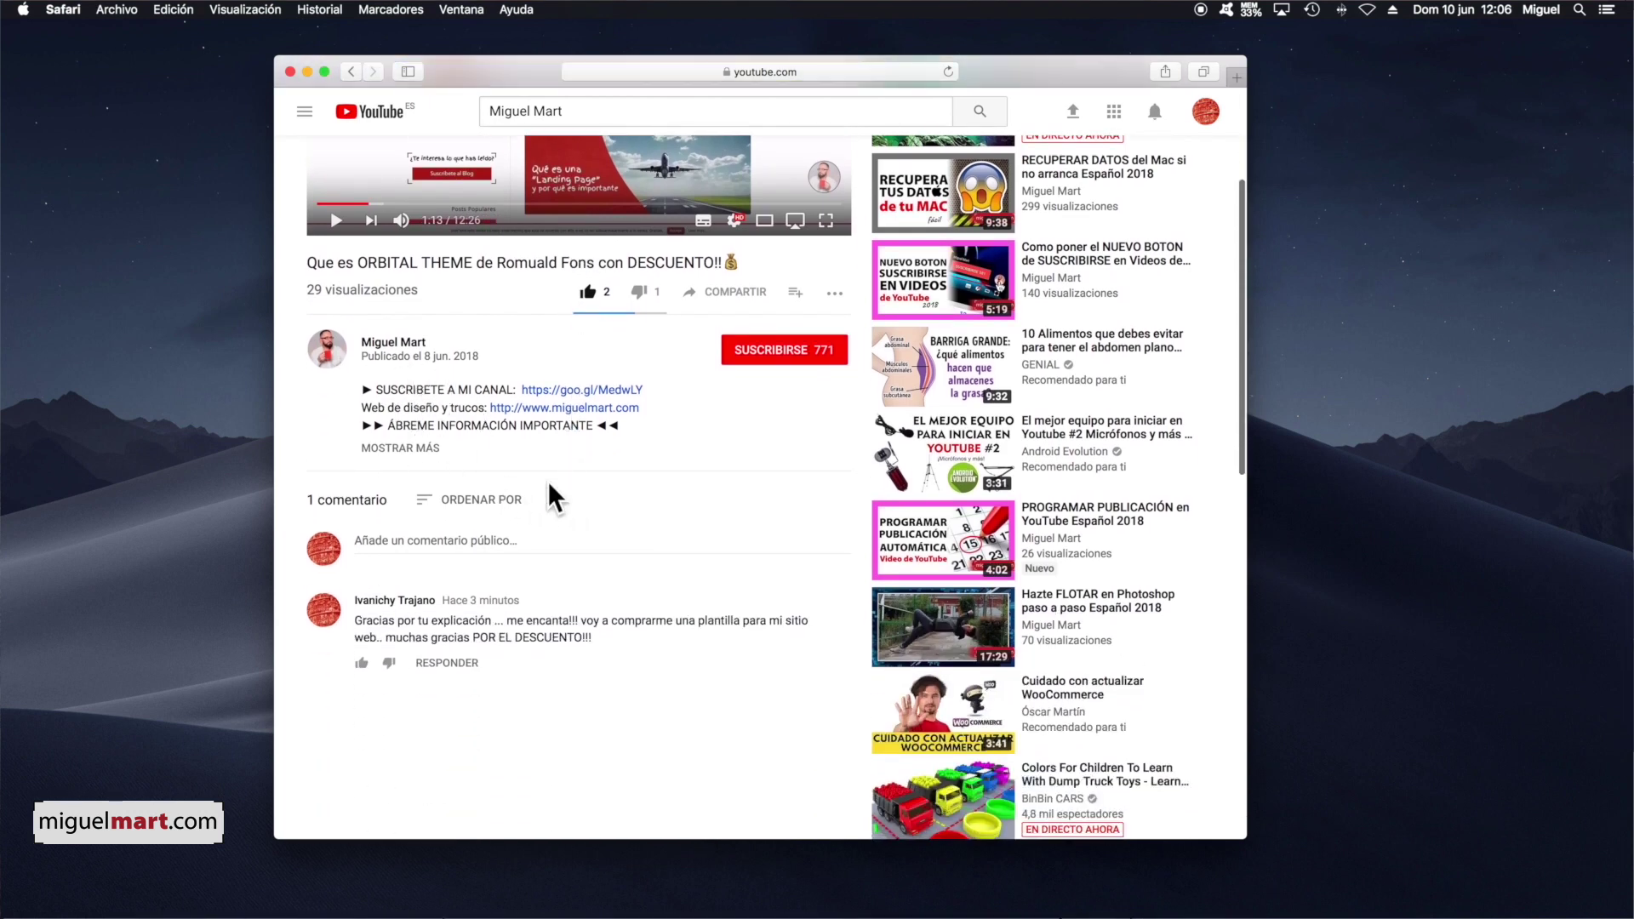
{"action": "scroll", "coordinate": [499, 485], "scroll_direction": "down", "scroll_amount": 1}
{"action": "left_click", "coordinate": [416, 484]}
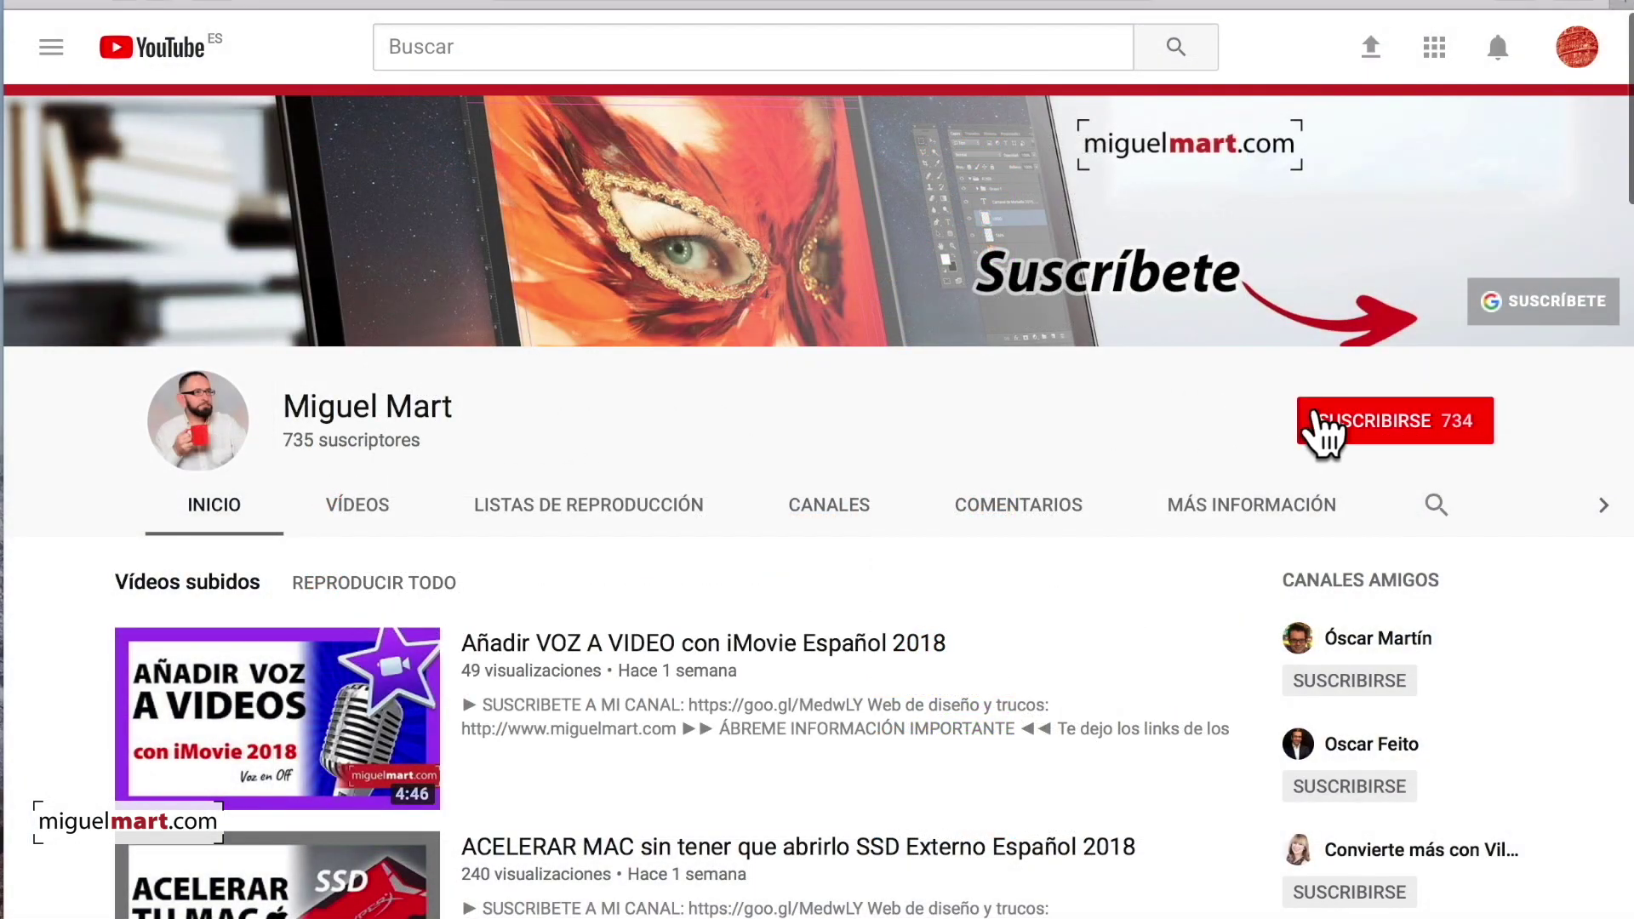
{"action": "left_click", "coordinate": [1397, 435]}
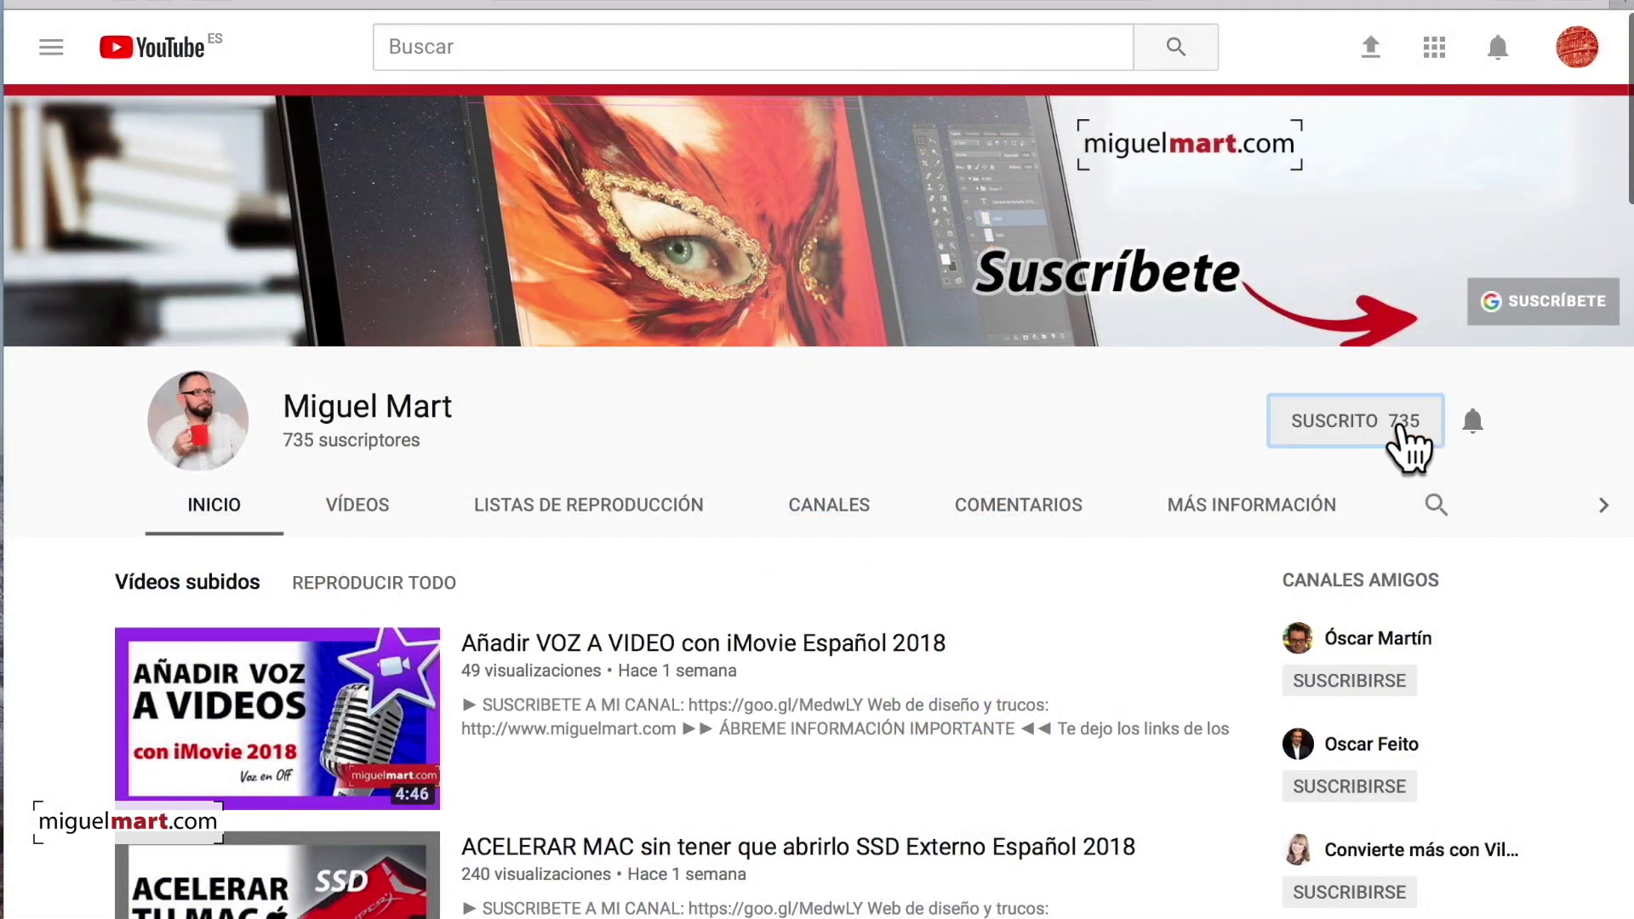
{"action": "left_click", "coordinate": [1476, 426]}
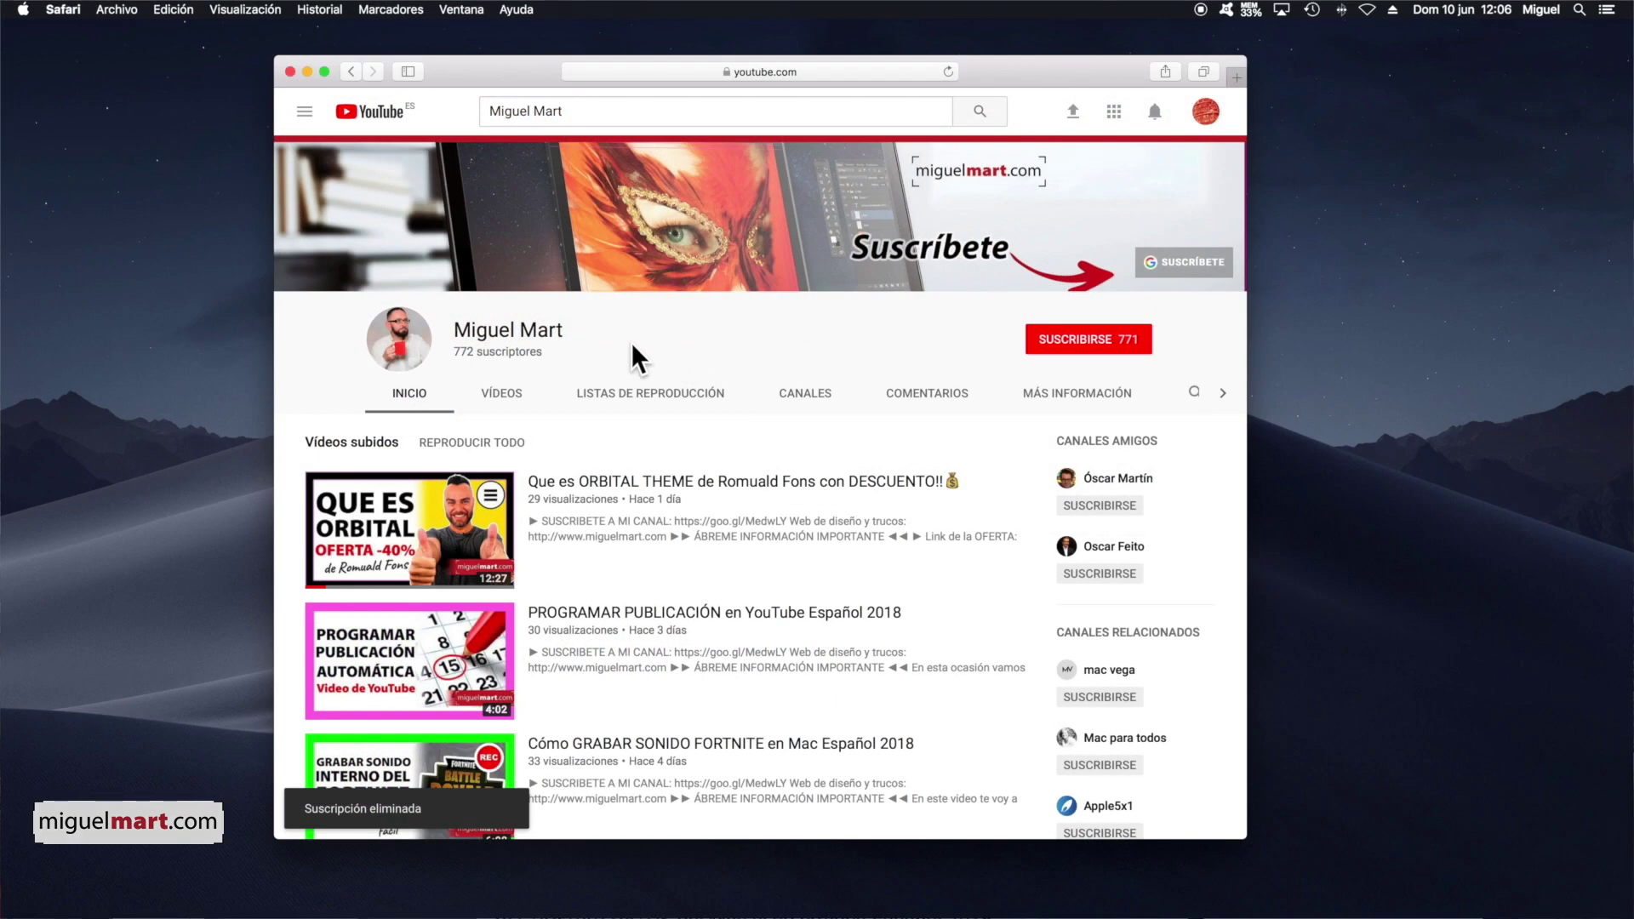
{"action": "scroll", "coordinate": [630, 342], "scroll_direction": "down", "scroll_amount": 3}
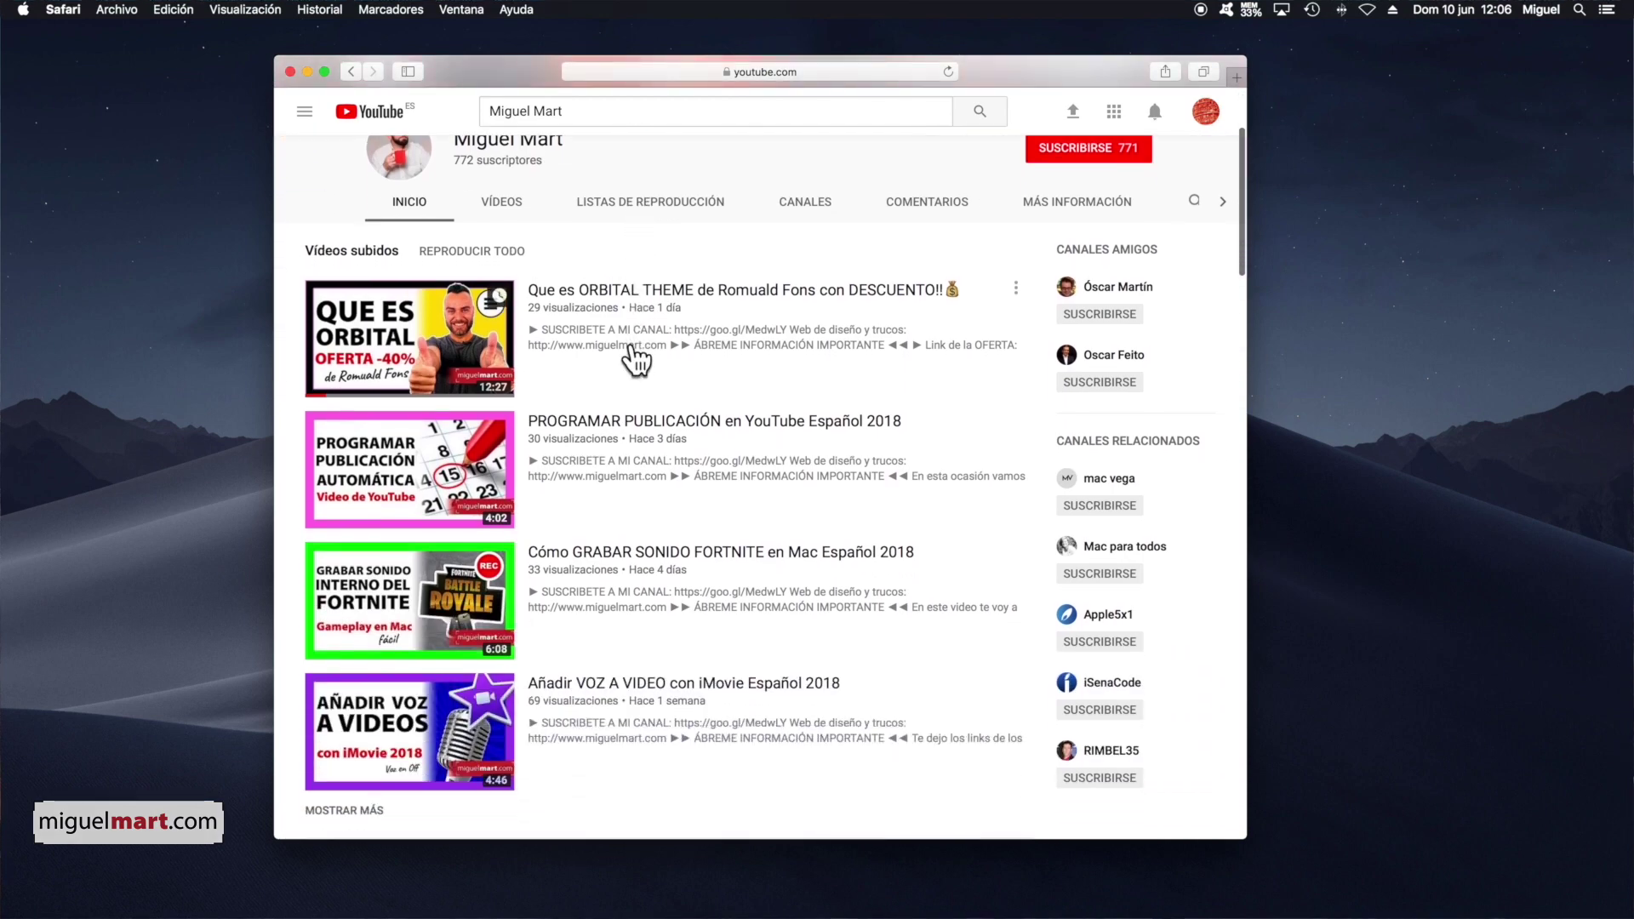
{"action": "left_click", "coordinate": [428, 343]}
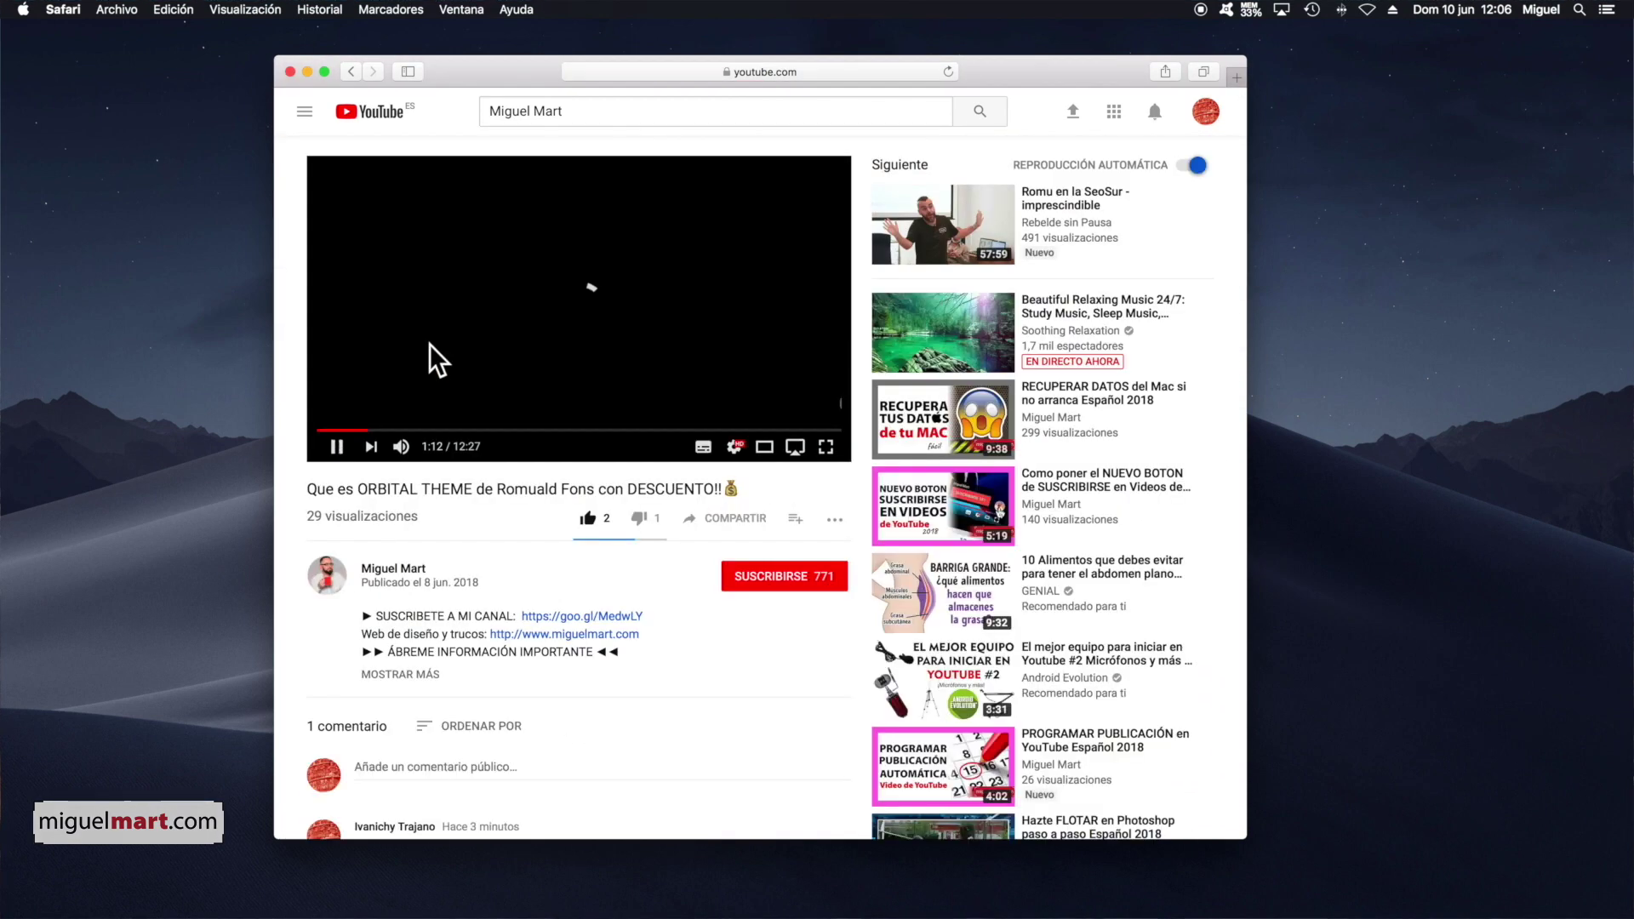